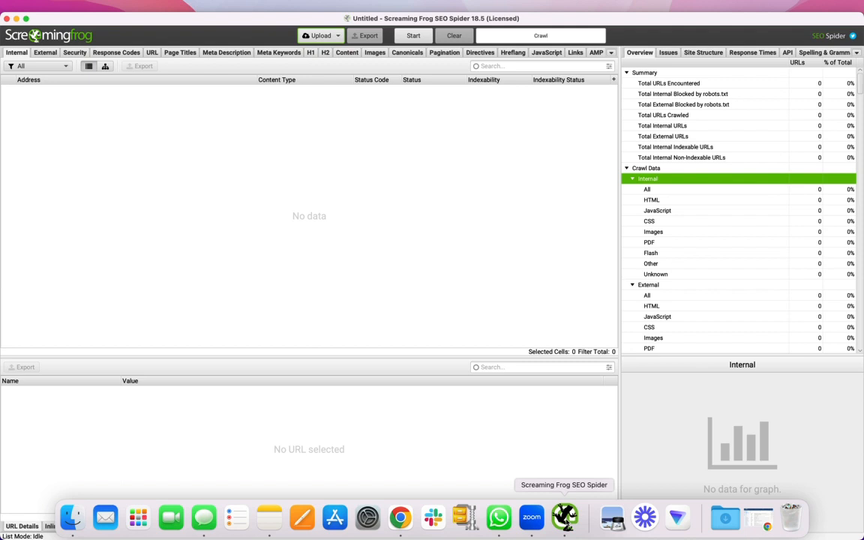
pyautogui.click(25, 222)
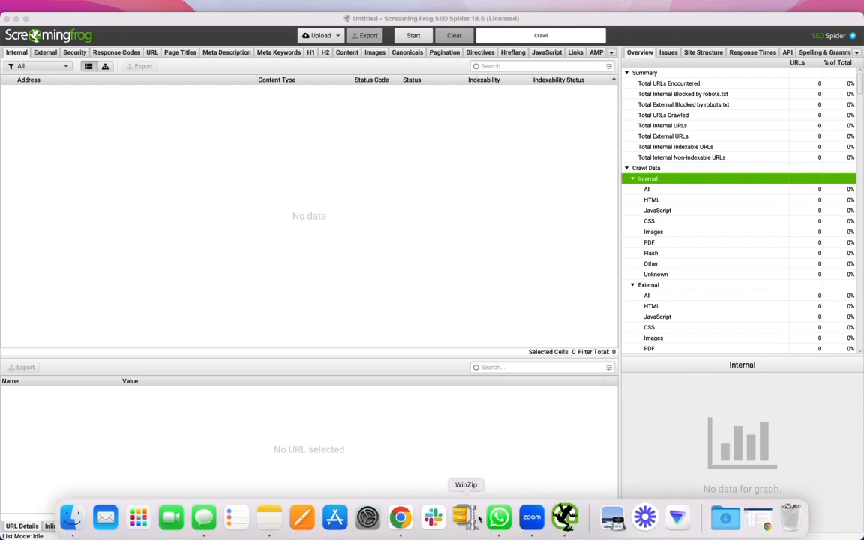
pyautogui.click(498, 517)
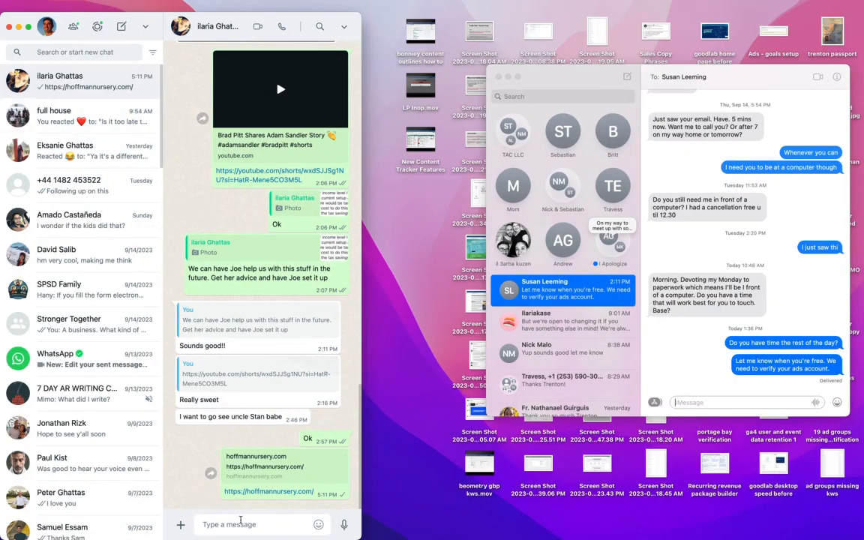
pyautogui.click(267, 492)
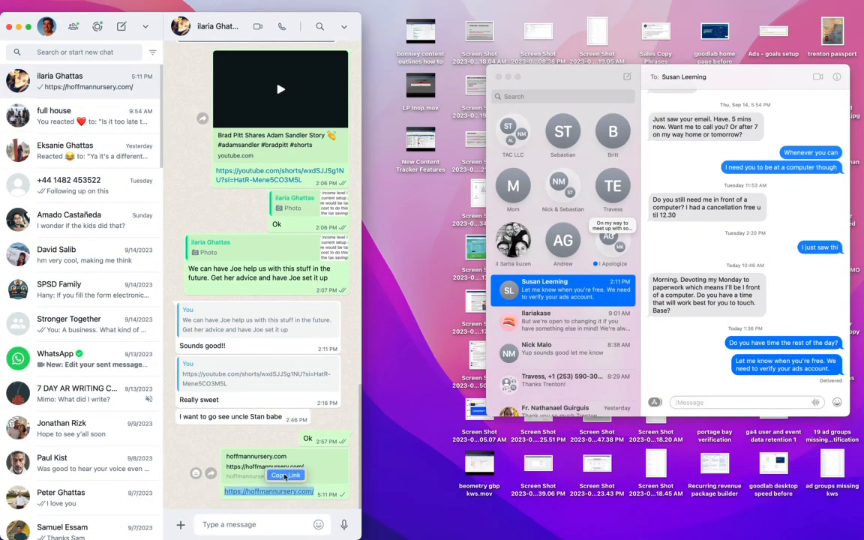
pyautogui.hotkey('ctrl', 'Right')
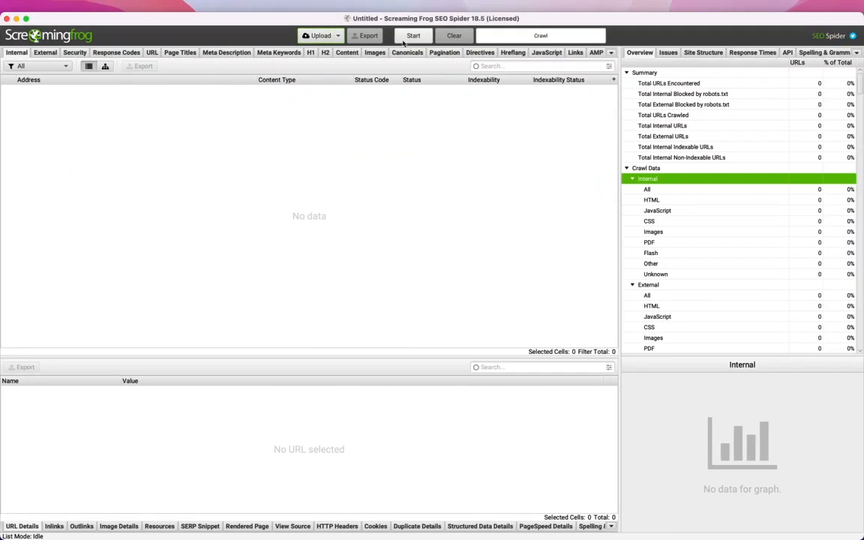
pyautogui.click(320, 36)
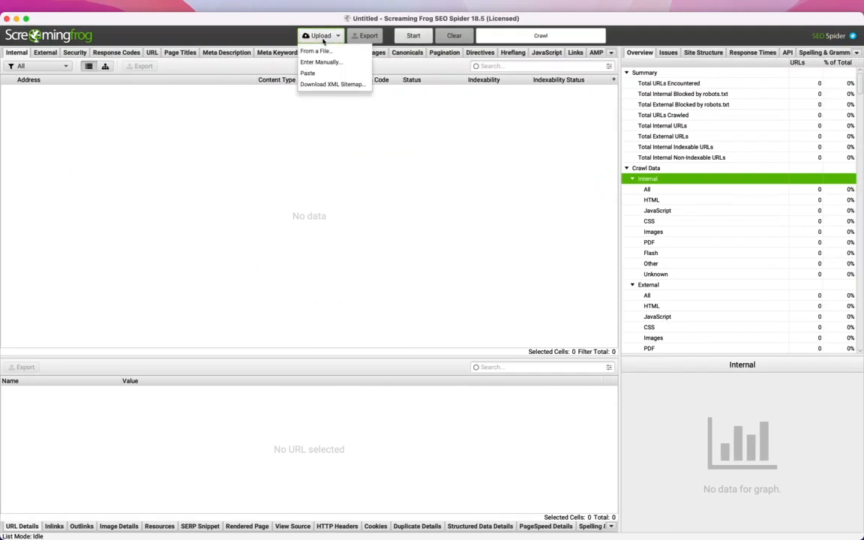
pyautogui.click(197, 180)
pyautogui.click(201, 9)
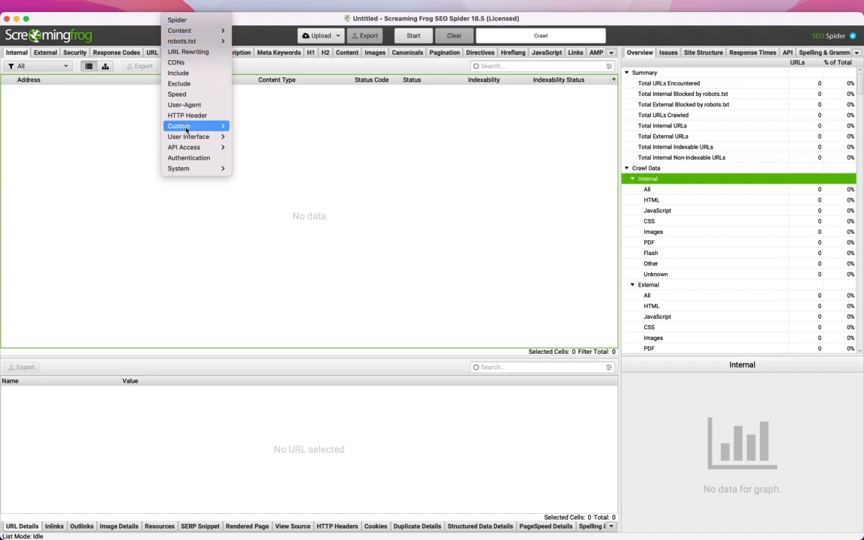
pyautogui.moveTo(186, 147)
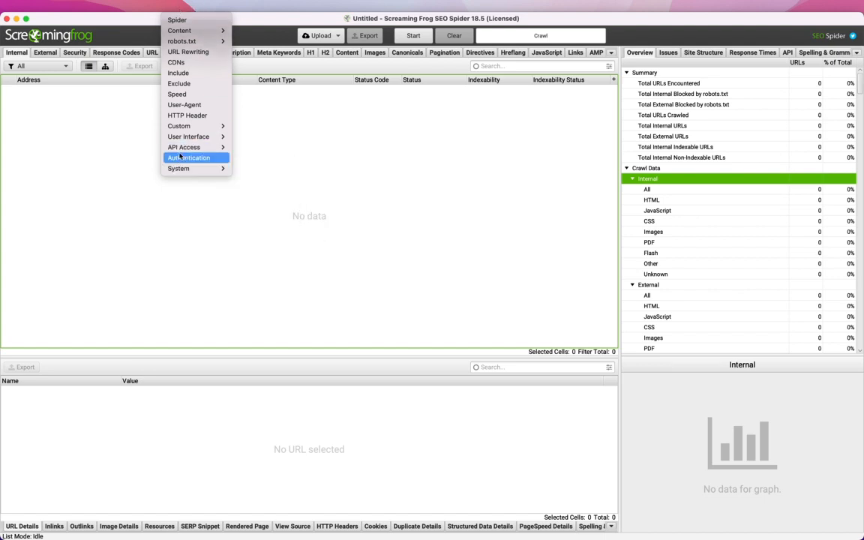
pyautogui.moveTo(513, 6)
pyautogui.click(452, 7)
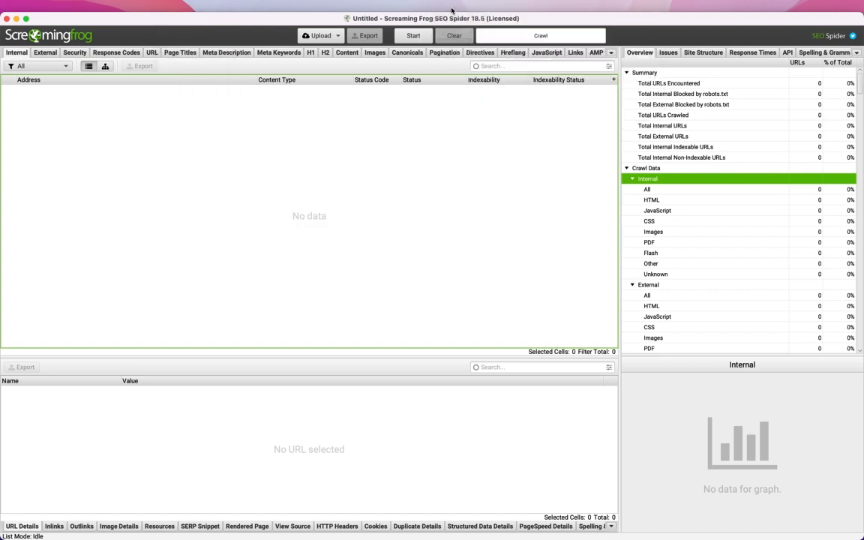
pyautogui.click(451, 10)
pyautogui.click(455, 29)
pyautogui.click(421, 337)
# - Open the PageSpeed Insights API access settings and follow the link to create an API key
pyautogui.click(196, 8)
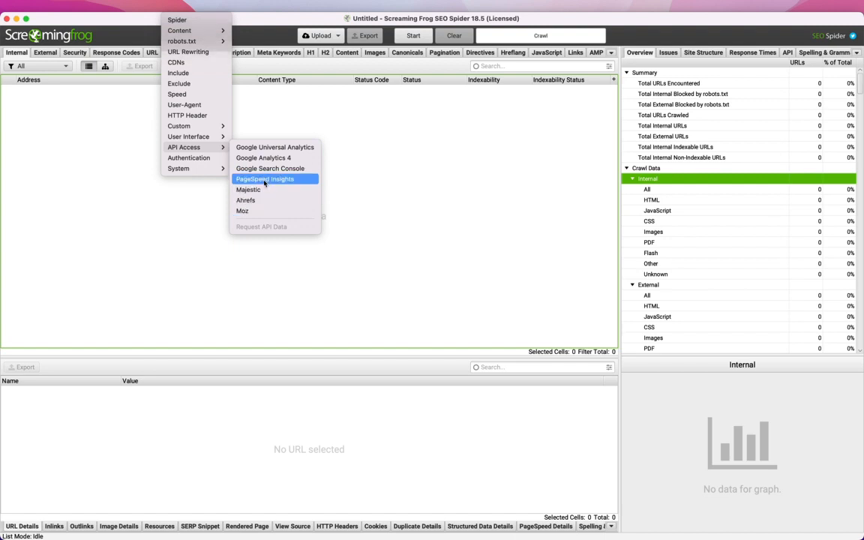
pyautogui.click(264, 180)
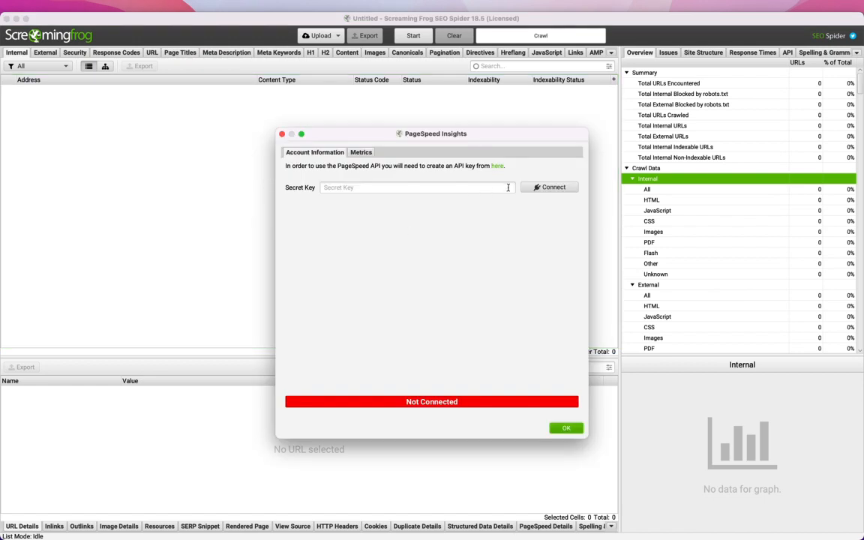
pyautogui.click(476, 189)
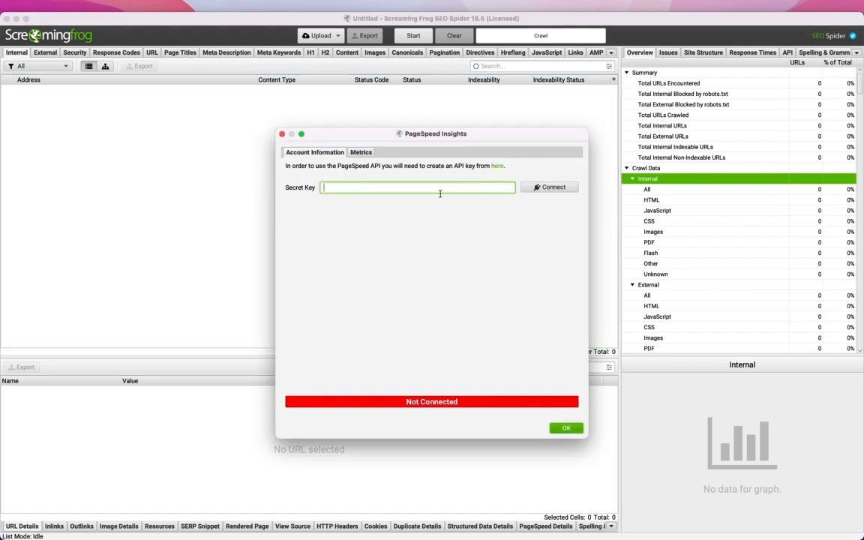
pyautogui.click(495, 166)
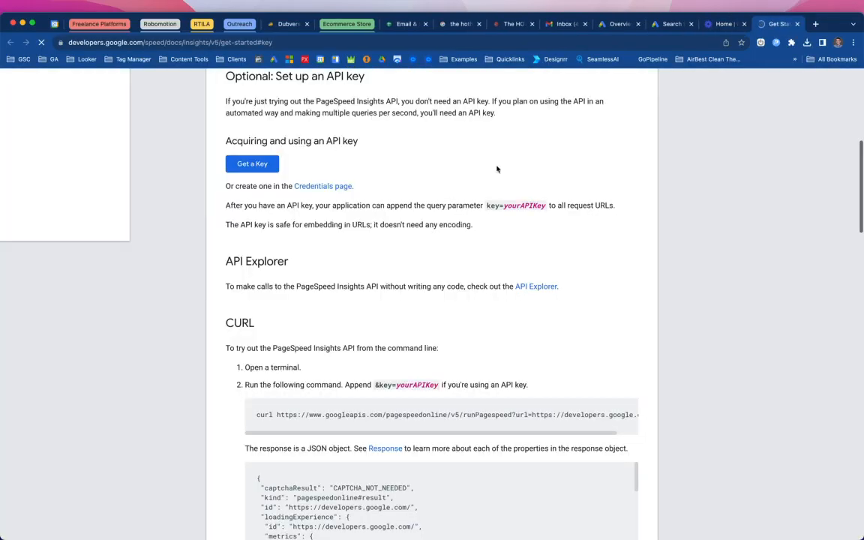
# - Start getting a PageSpeed Insights API key by creating a new project named General
pyautogui.click(260, 224)
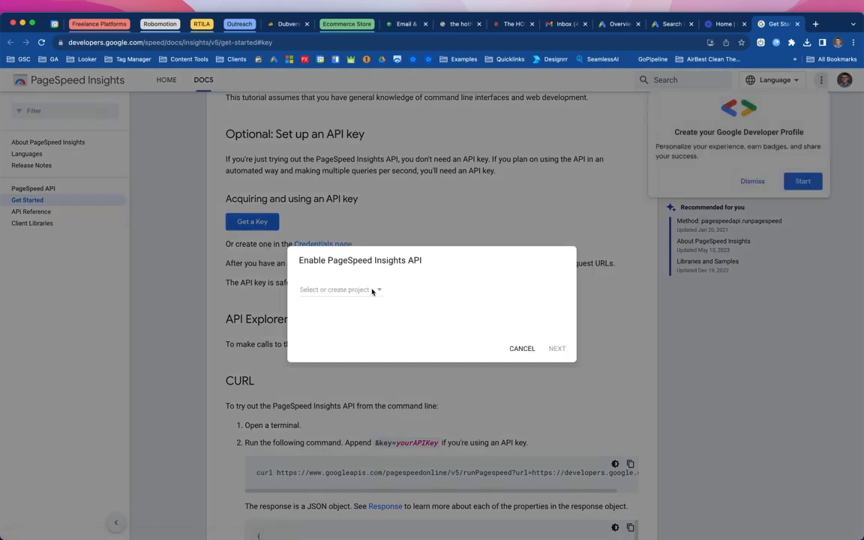
pyautogui.click(378, 292)
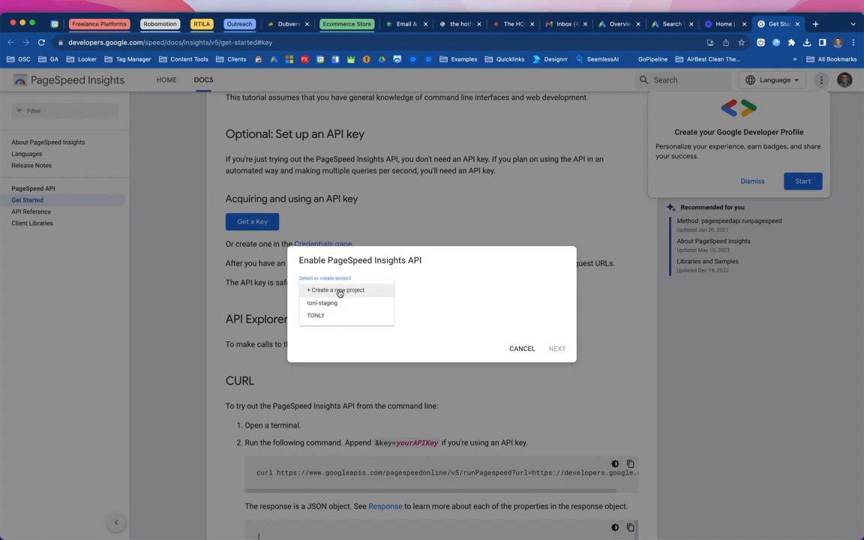
pyautogui.click(336, 291)
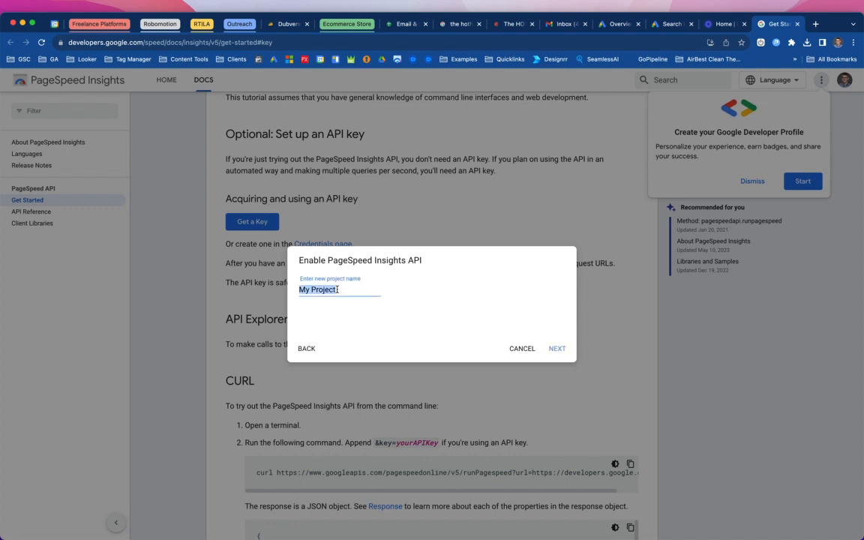
pyautogui.write('H')
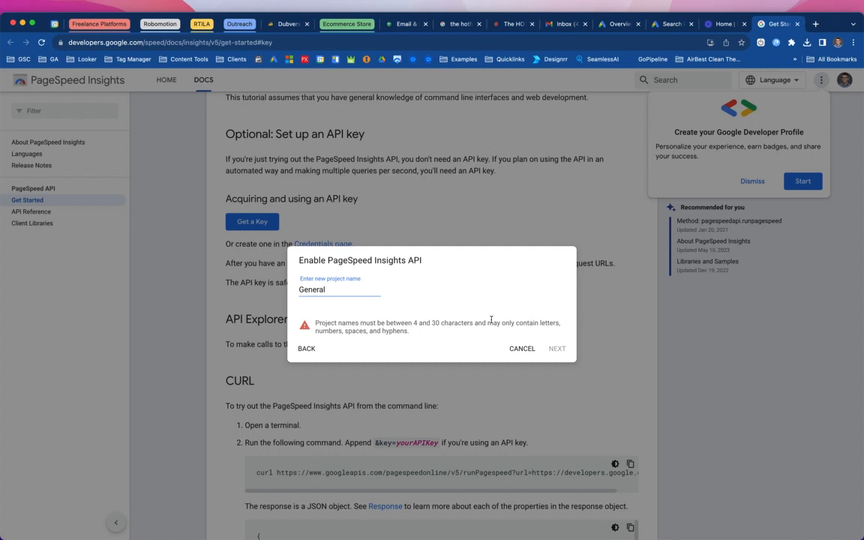
pyautogui.click(558, 349)
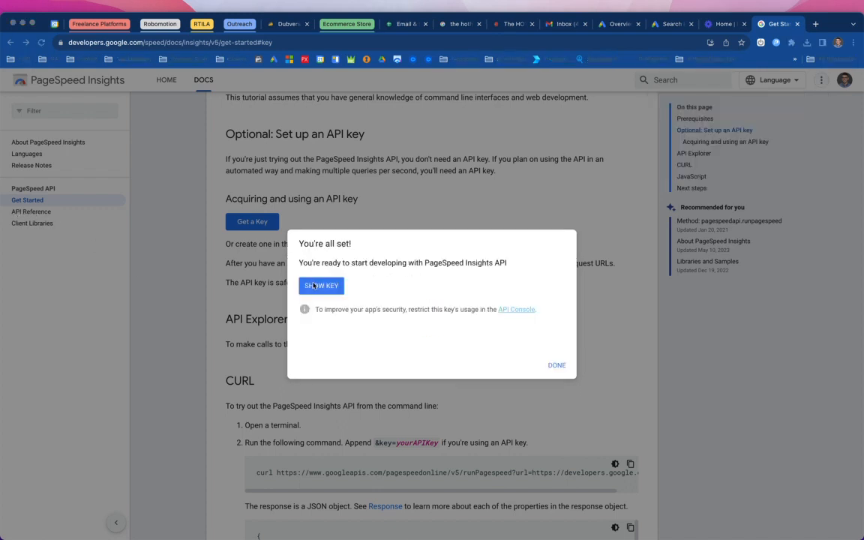
# - Reveal and copy the generated API key, then paste it into the PageSpeed Insights Secret Key field
pyautogui.click(313, 286)
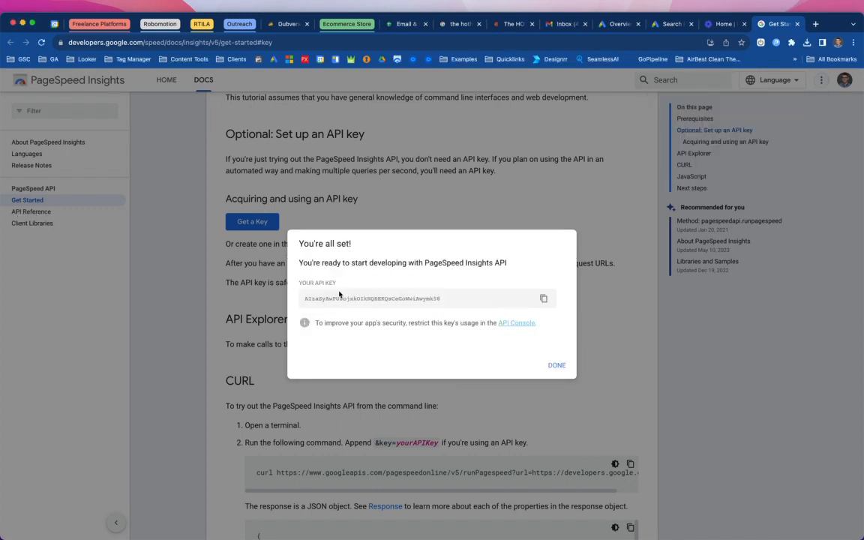
pyautogui.click(543, 299)
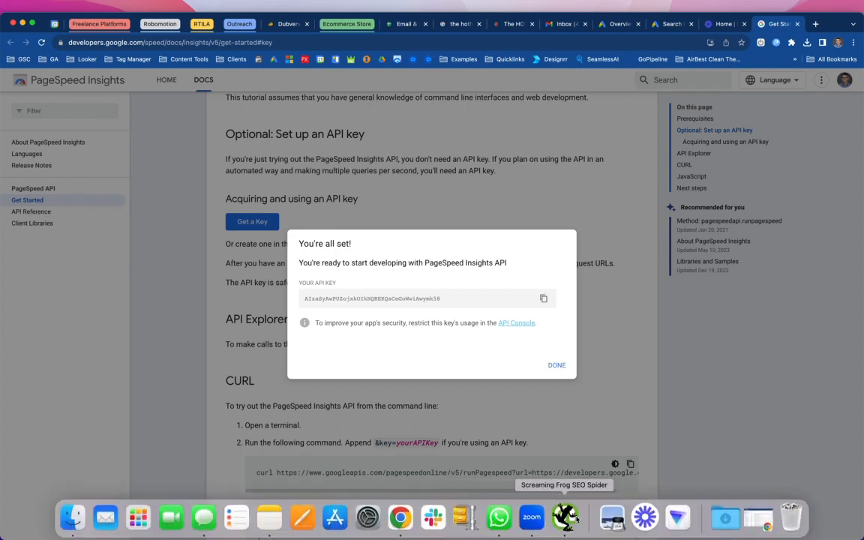
pyautogui.click(564, 518)
pyautogui.click(390, 185)
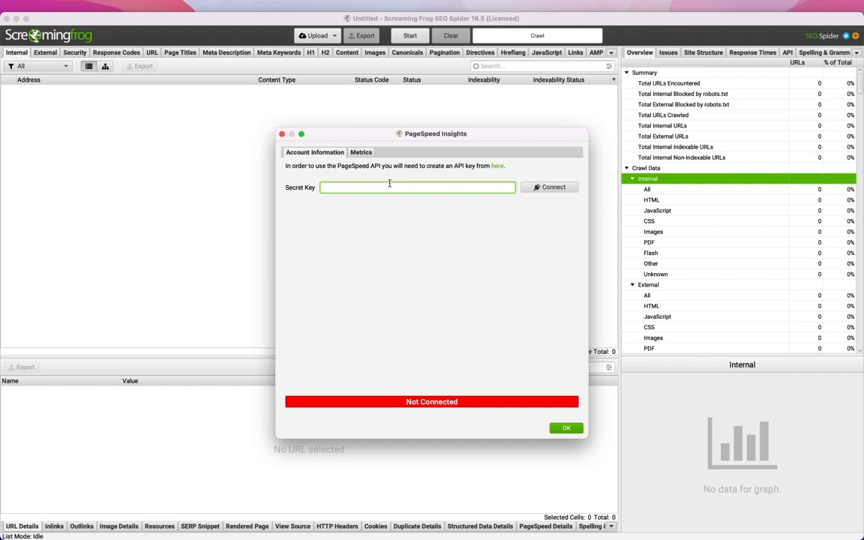
pyautogui.press('super+v')
# - Connect the PageSpeed Insights API and close its settings dialog
pyautogui.click(359, 152)
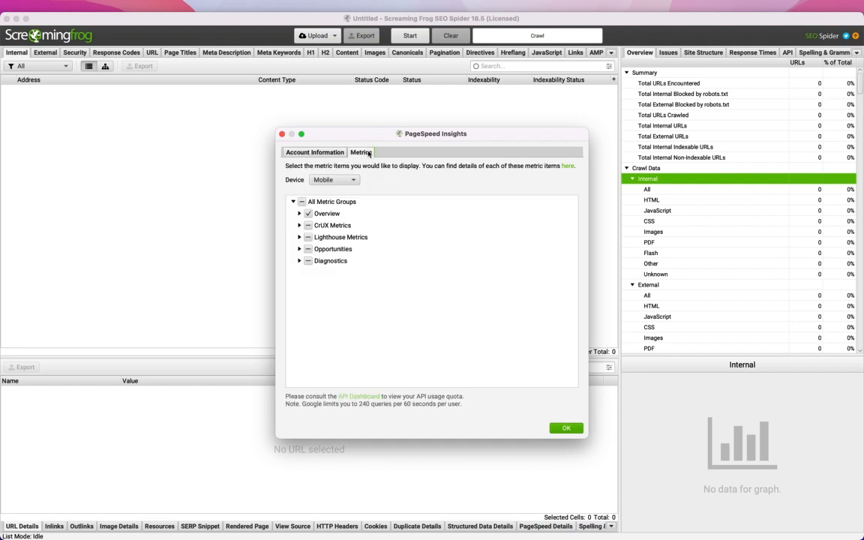
pyautogui.click(327, 153)
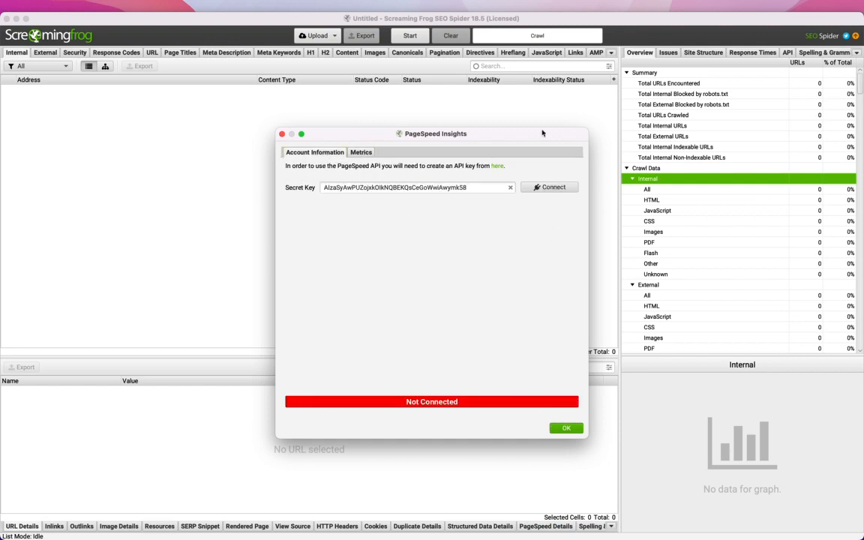
pyautogui.click(540, 187)
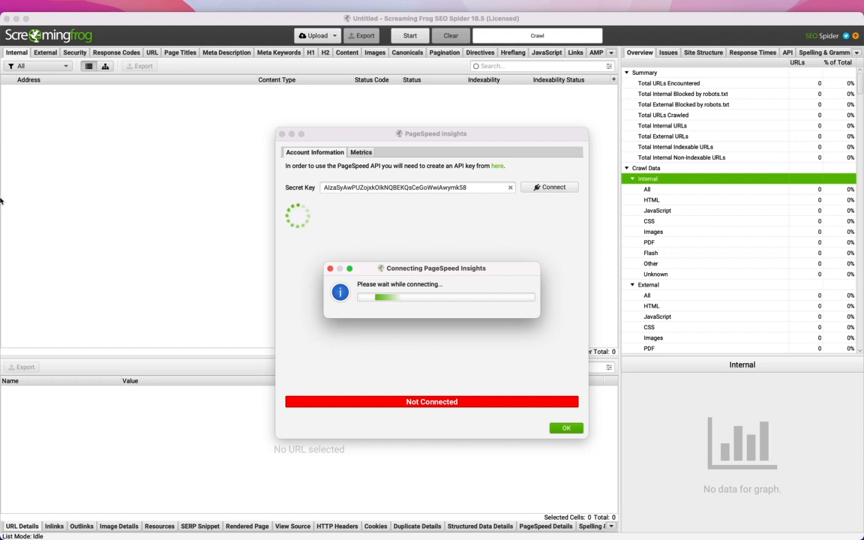
pyautogui.click(557, 429)
# - Open the Ahrefs API access settings, connect with the saved access token, and close the dialog
pyautogui.click(201, 10)
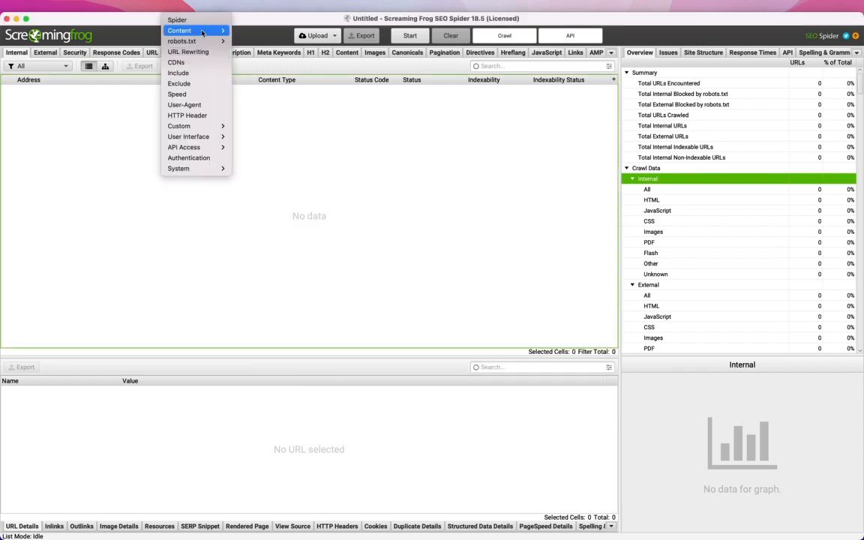
pyautogui.moveTo(183, 147)
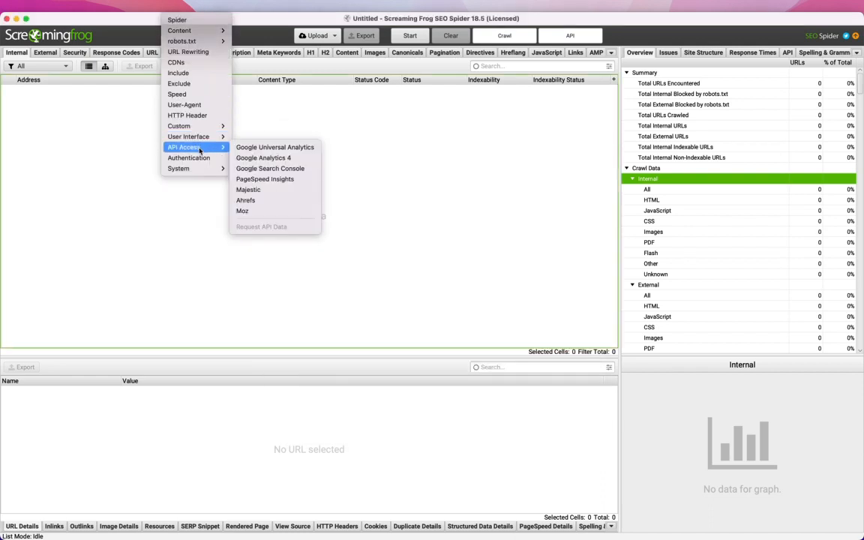
pyautogui.click(258, 201)
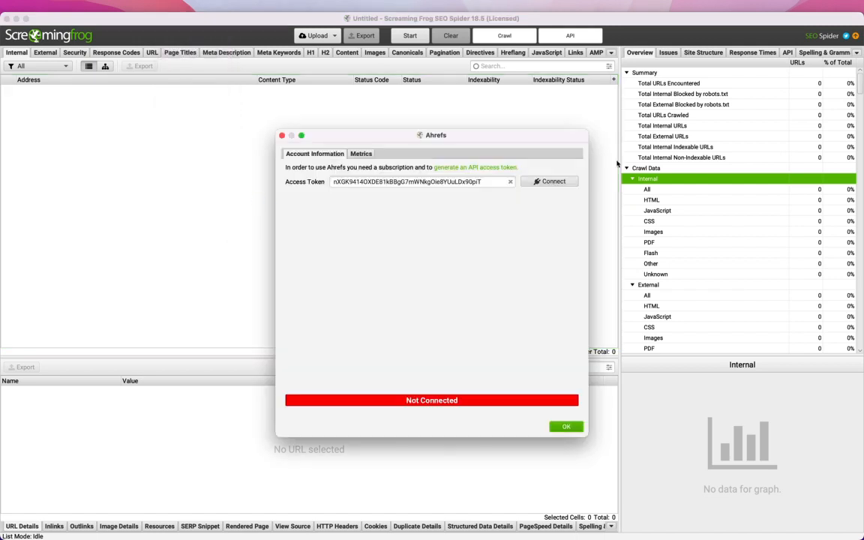
pyautogui.doubleClick(427, 181)
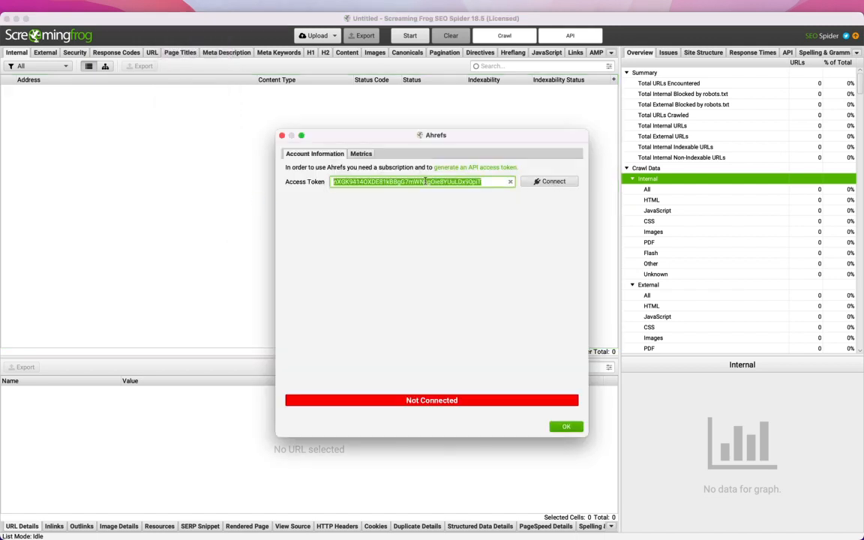
pyautogui.click(549, 182)
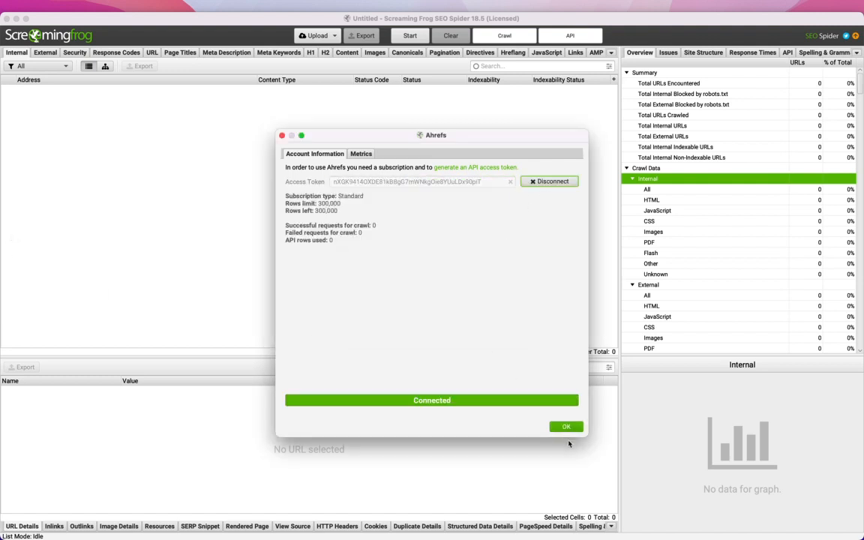
pyautogui.click(566, 427)
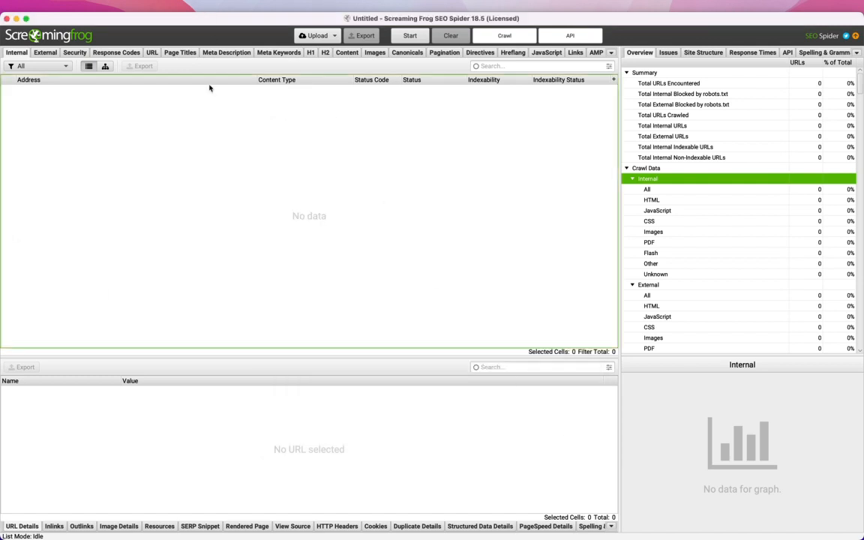
# - Copy the hoffmannursery.com link again from the WhatsApp chat and return to SEO Spider
pyautogui.moveTo(495, 537)
pyautogui.click(513, 522)
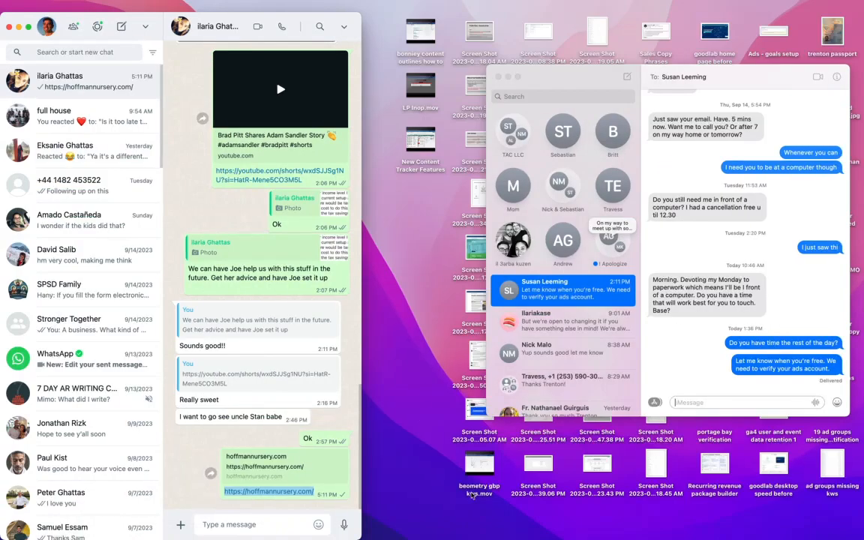
pyautogui.tripleClick(276, 492)
pyautogui.hotkey('ctrl', 'Right')
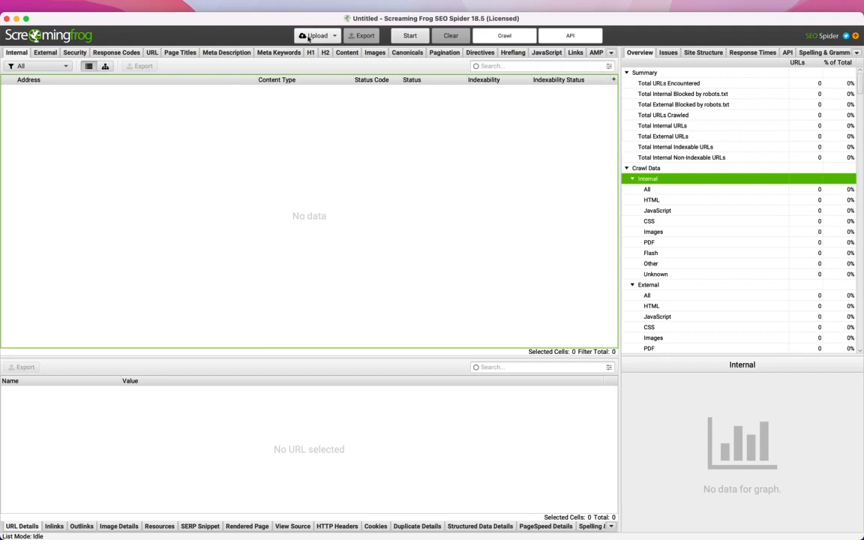
# - Switch the crawler from List mode to Spider mode
pyautogui.click(308, 38)
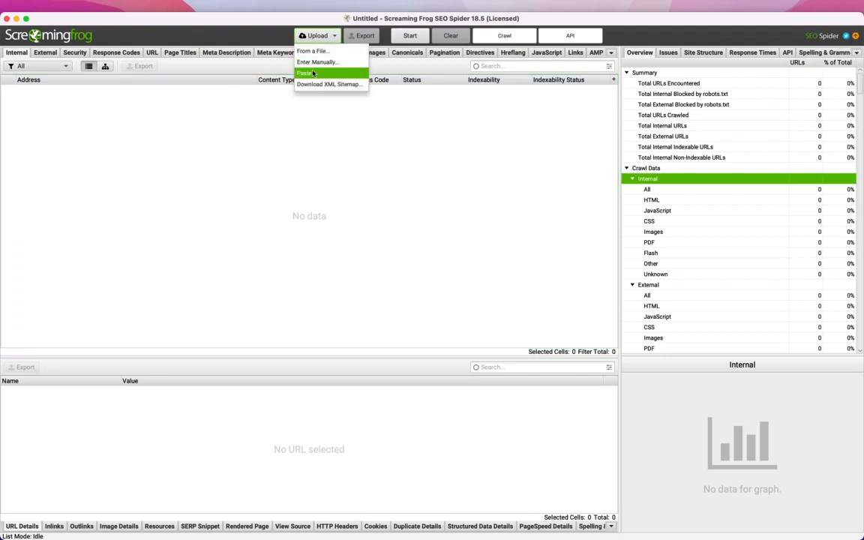
pyautogui.click(189, 8)
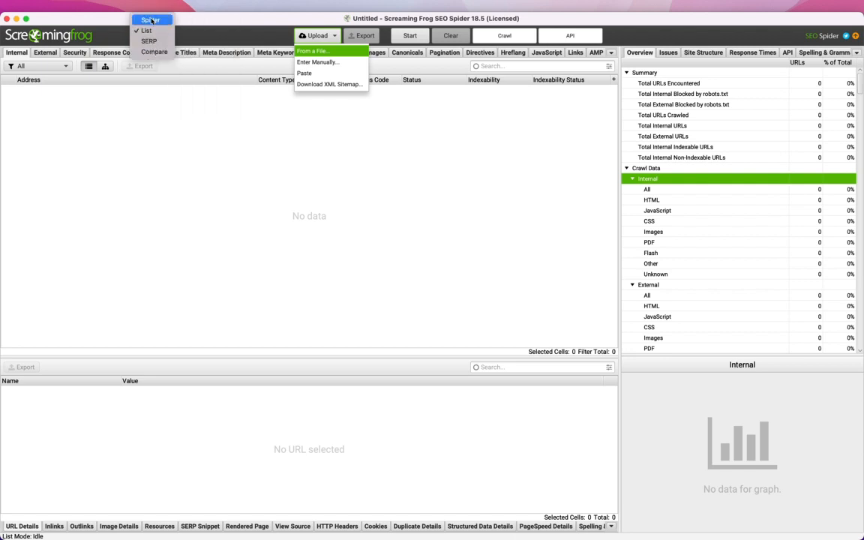
pyautogui.click(151, 20)
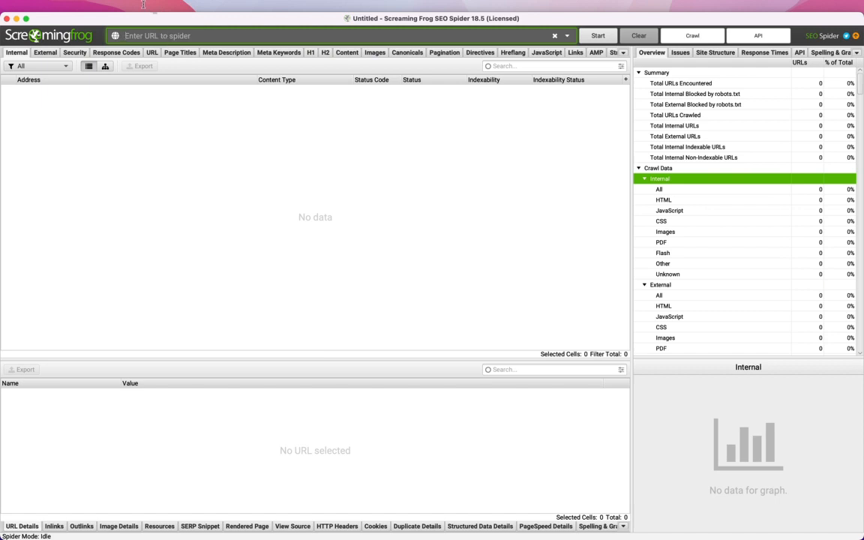
pyautogui.click(143, 6)
pyautogui.click(208, 37)
pyautogui.press('super+v')
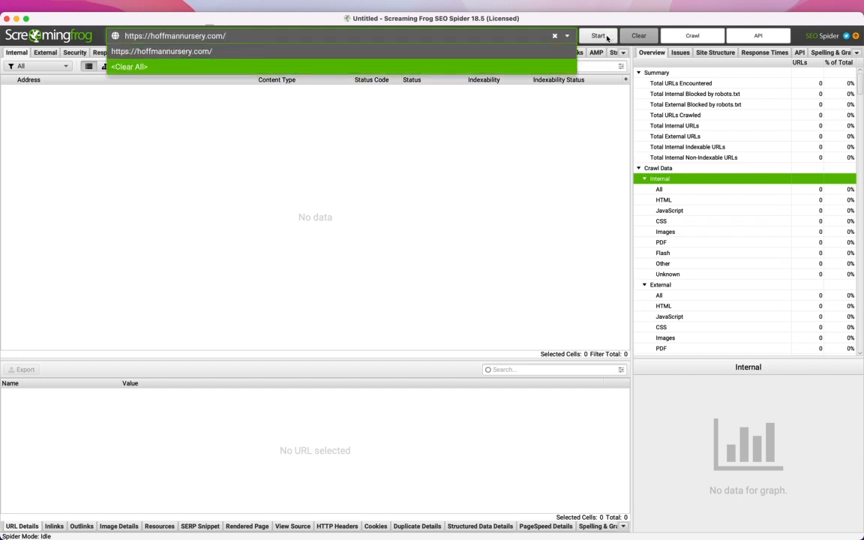
# - Start the crawl of hoffmannursery.com and show the Issues overview filtered to issue-type items only
pyautogui.click(606, 37)
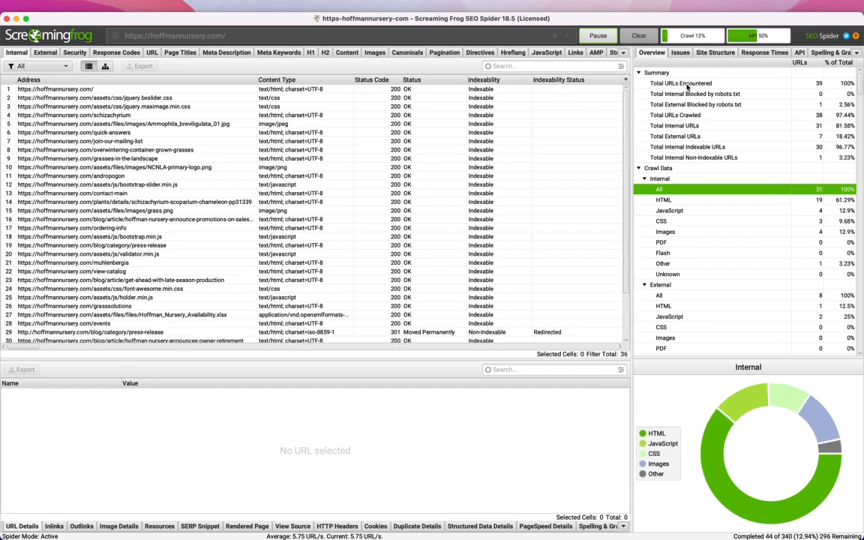
pyautogui.click(682, 54)
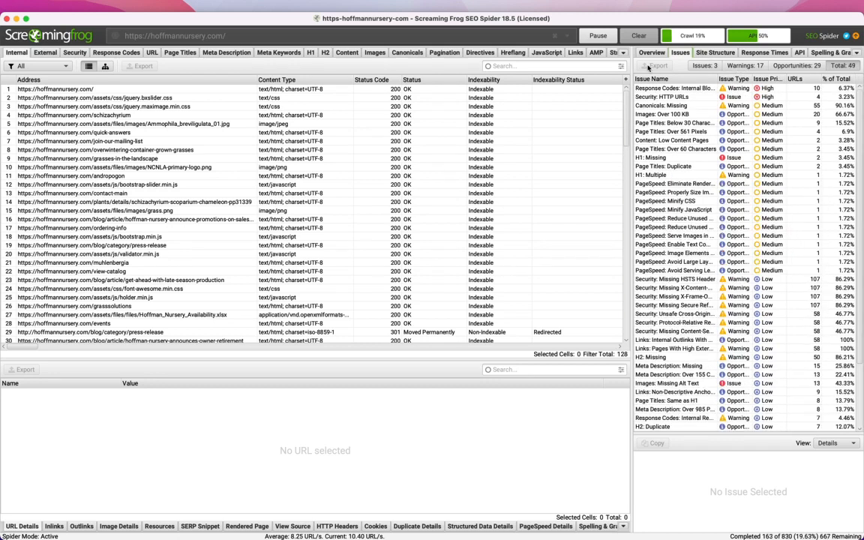
pyautogui.click(692, 67)
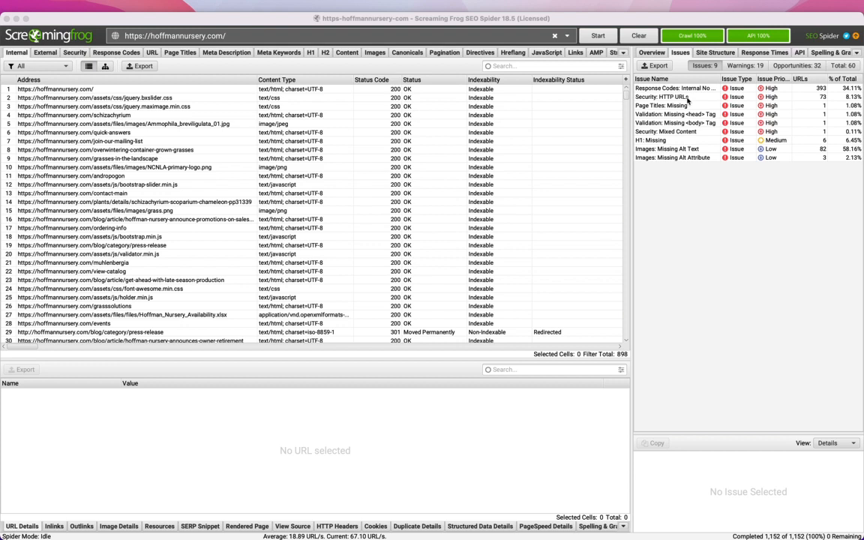
# - Export the issues list as a Google Sheets file named issues and open it
pyautogui.click(654, 66)
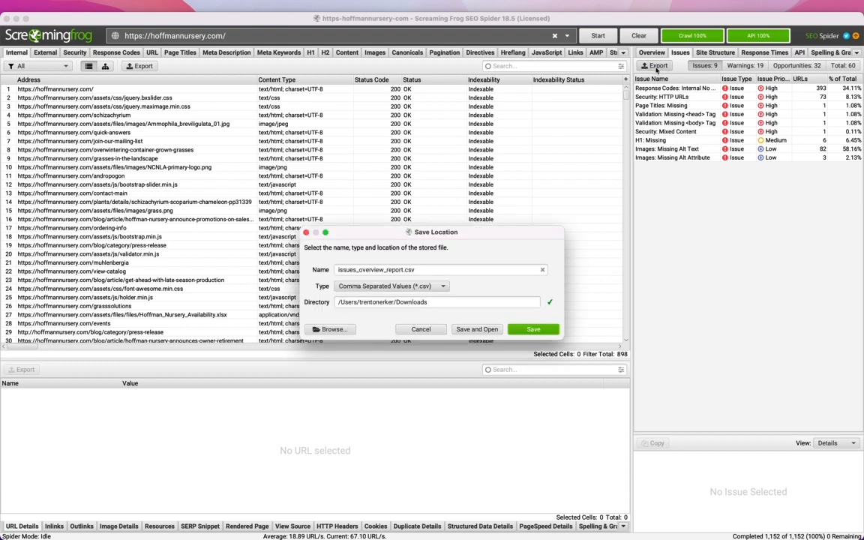
pyautogui.tripleClick(389, 270)
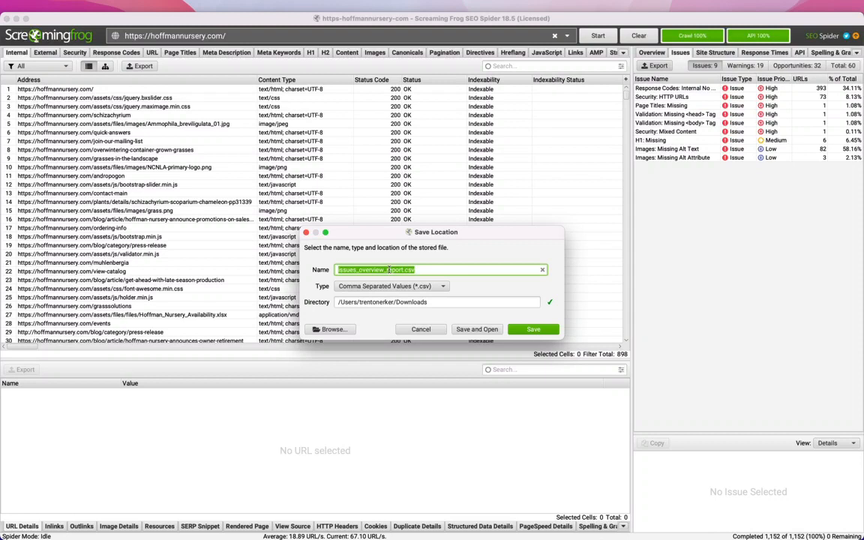
pyautogui.write('issues')
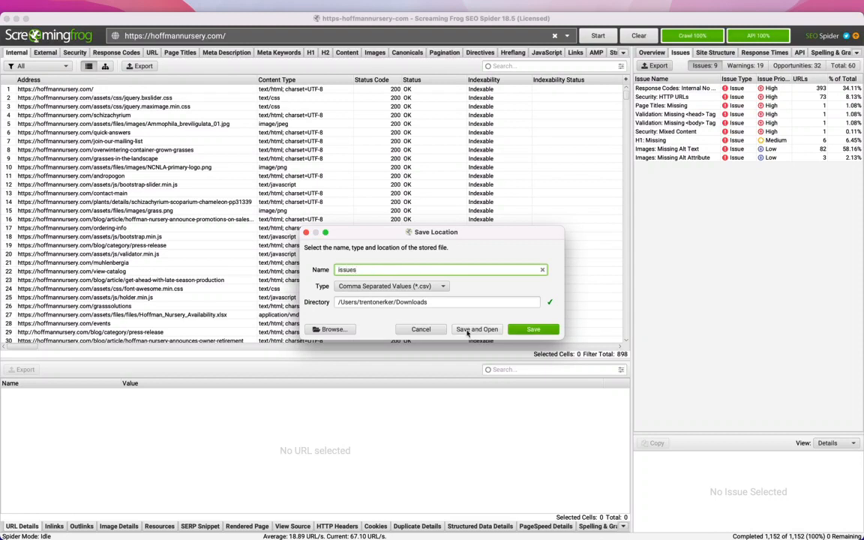
pyautogui.click(519, 331)
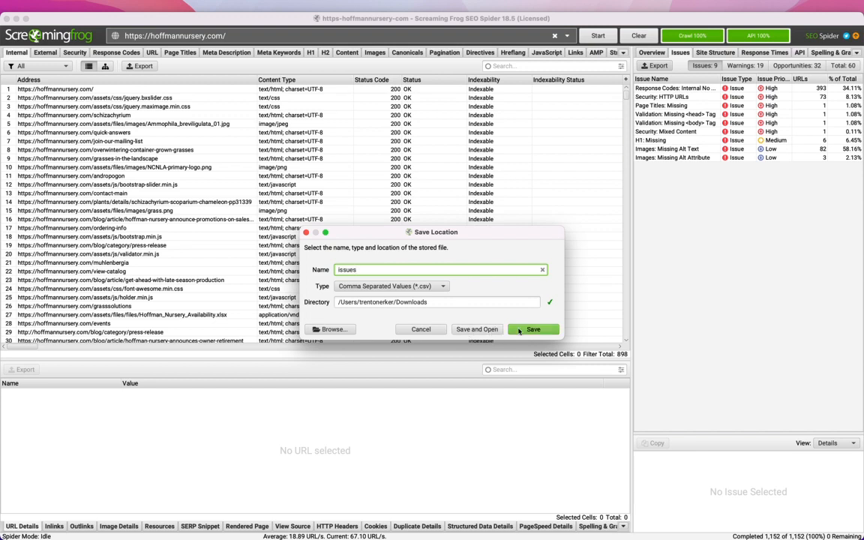
pyautogui.click(396, 286)
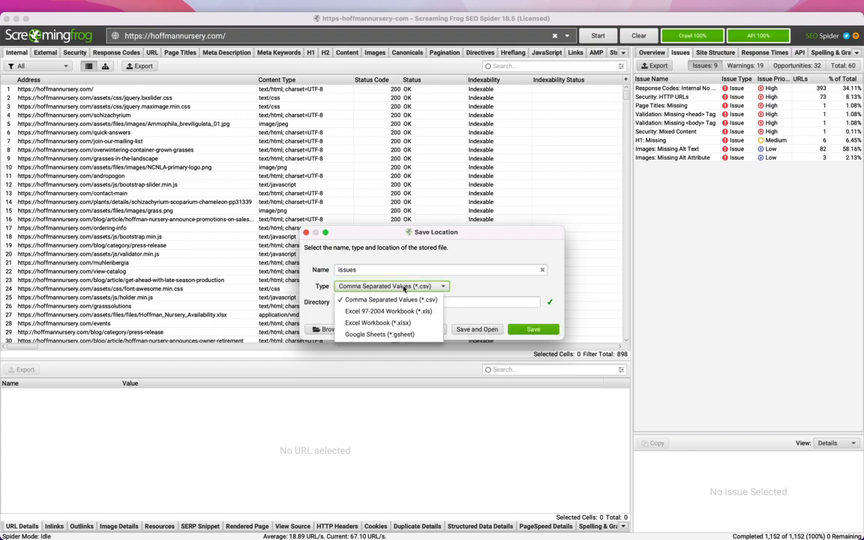
pyautogui.click(382, 335)
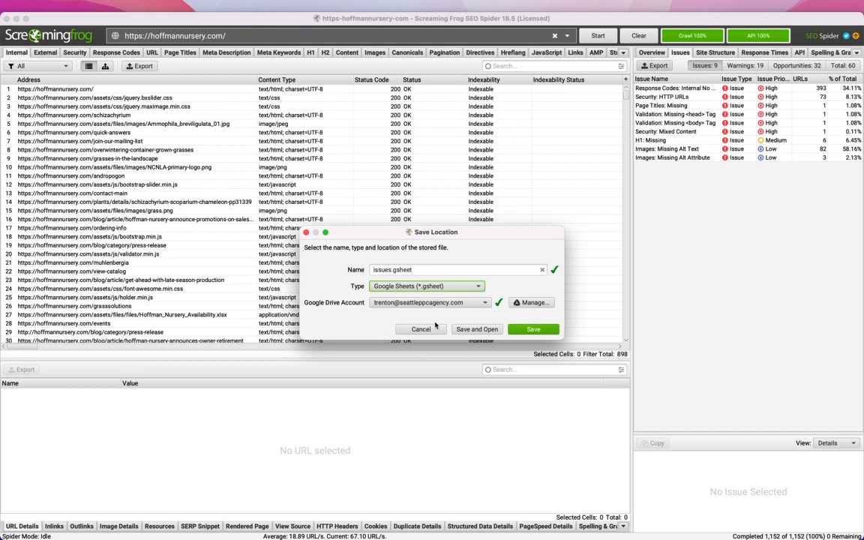
pyautogui.click(477, 329)
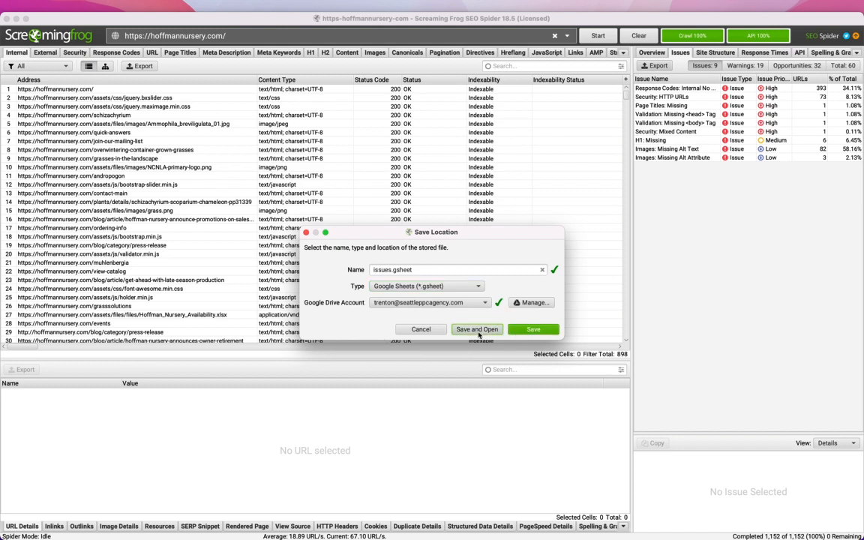
pyautogui.click(478, 333)
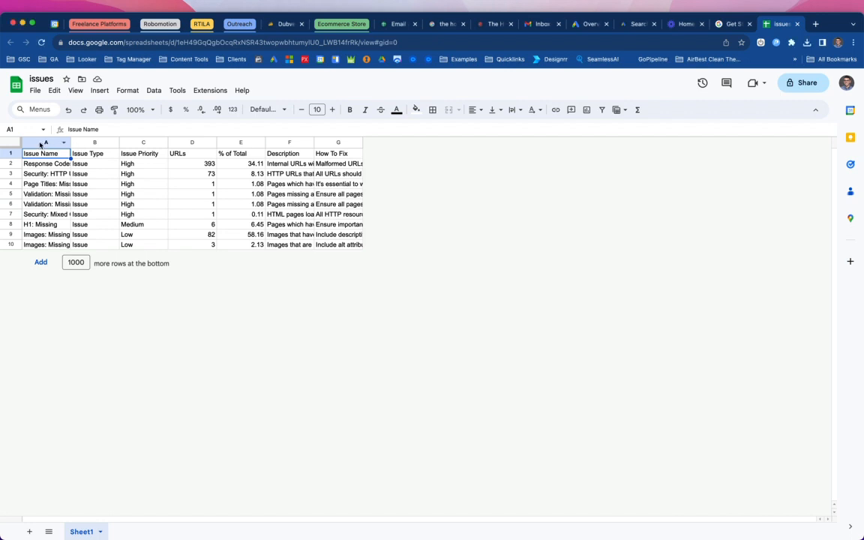
# - Rename the spreadsheet to "Hoffman Nursery - Technical SEO Plan - 092023"
pyautogui.click(48, 78)
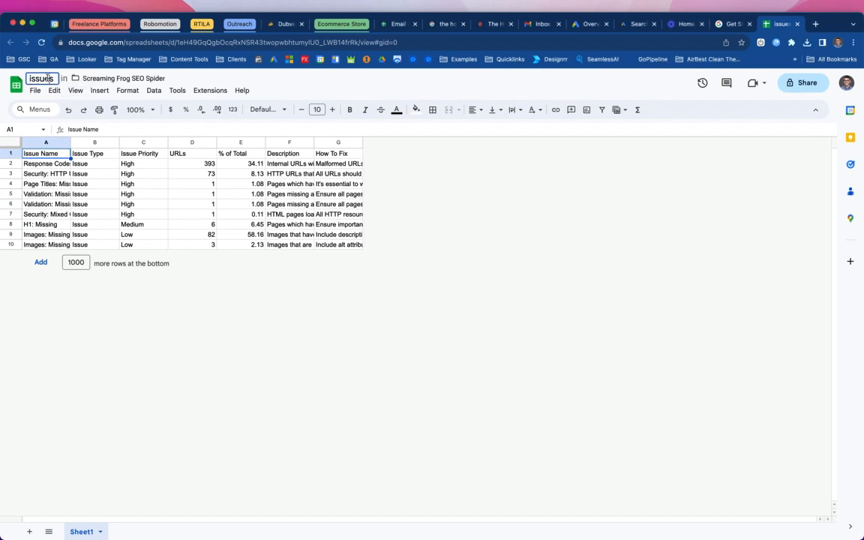
pyautogui.click(48, 78)
pyautogui.press('BackSpace')
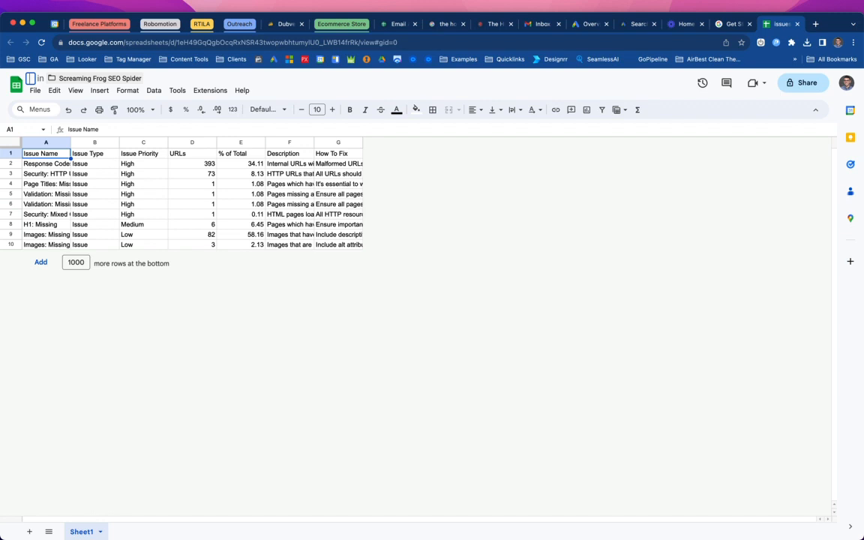
pyautogui.write('Hoff')
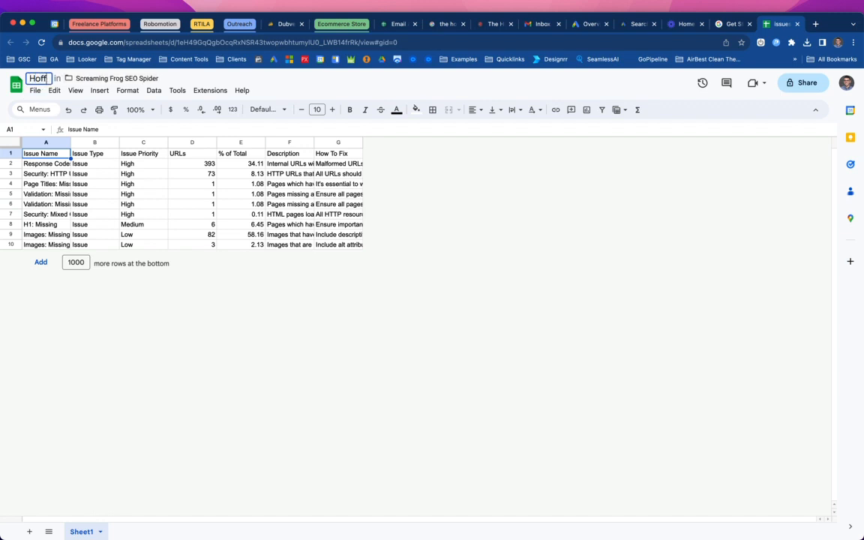
pyautogui.write('man Nurser')
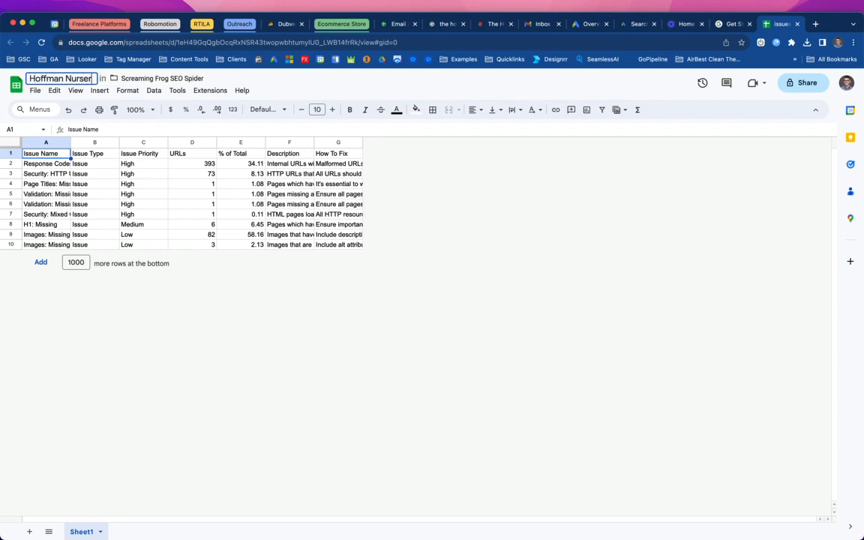
pyautogui.write('y - Techni')
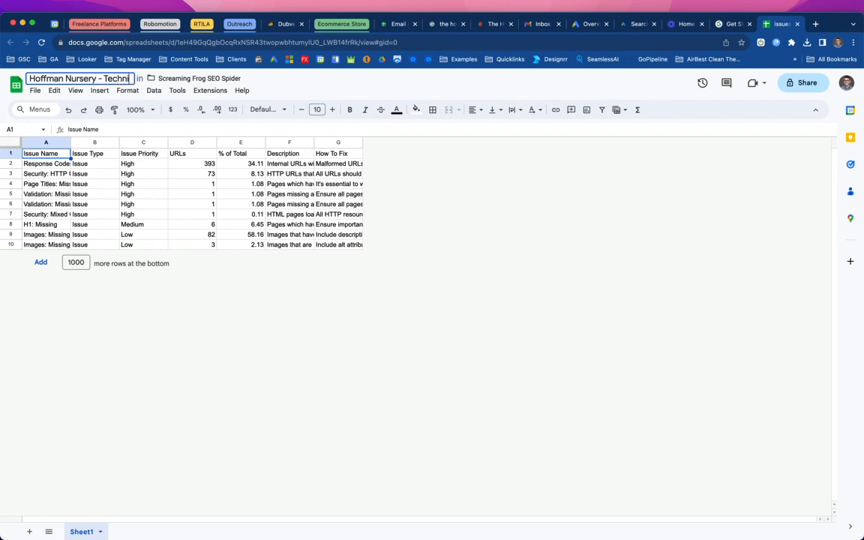
pyautogui.write('cal SEO Pl')
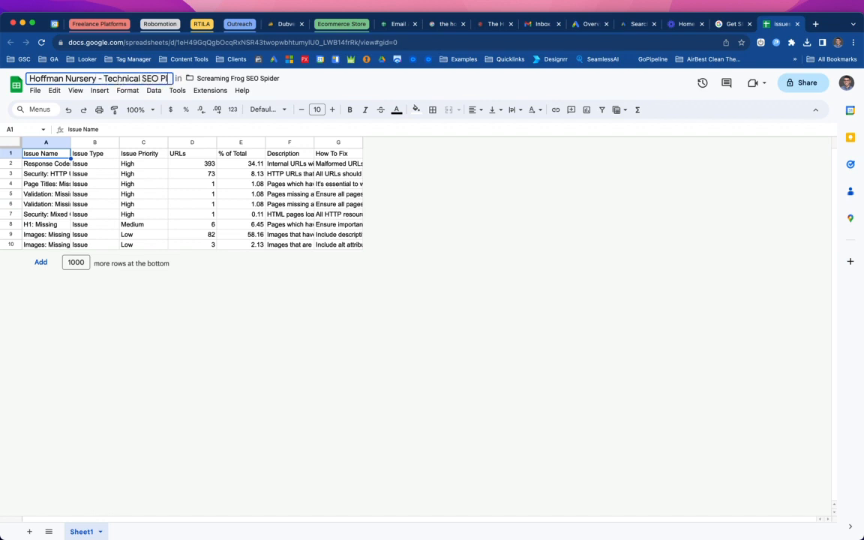
pyautogui.write('an - 092023')
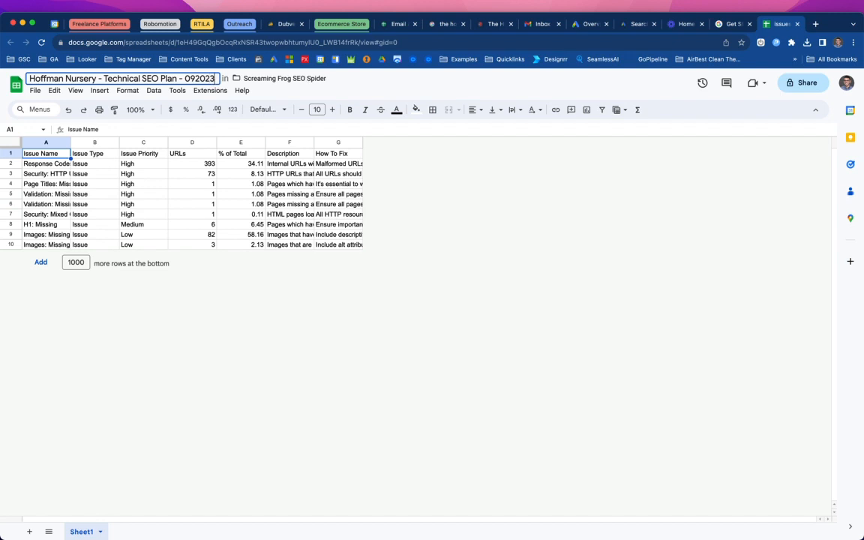
pyautogui.click(240, 244)
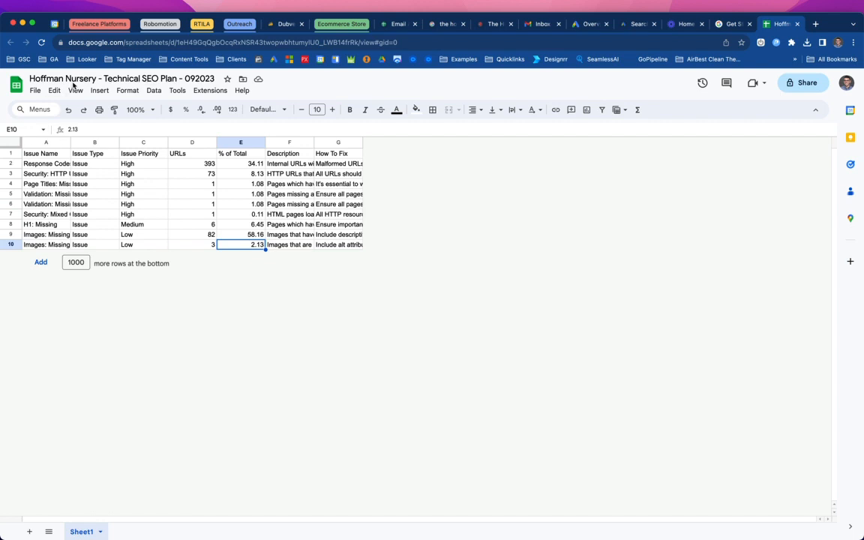
pyautogui.click(131, 79)
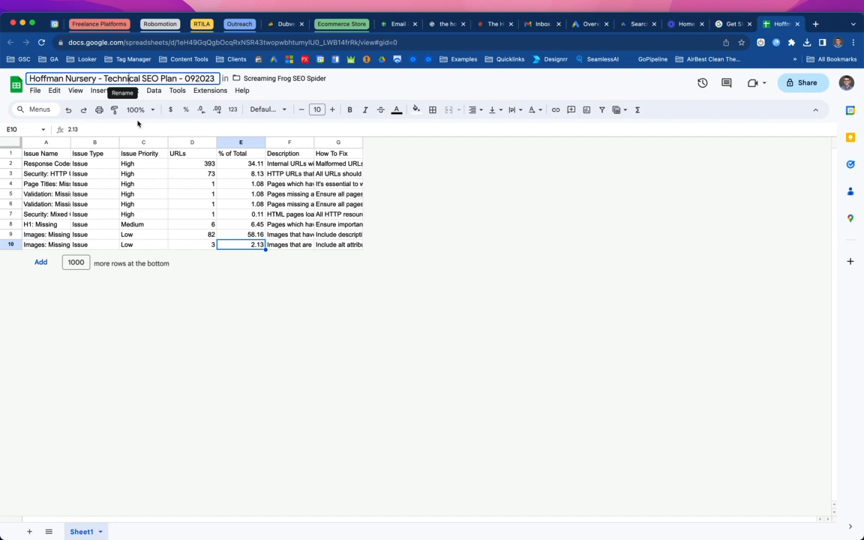
pyautogui.click(76, 91)
pyautogui.click(84, 384)
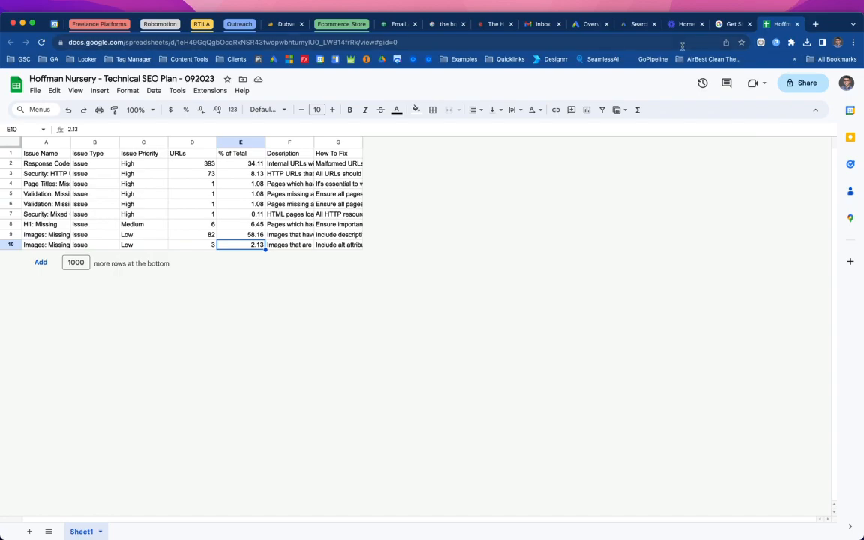
pyautogui.hotkey('ctrl', 'Left')
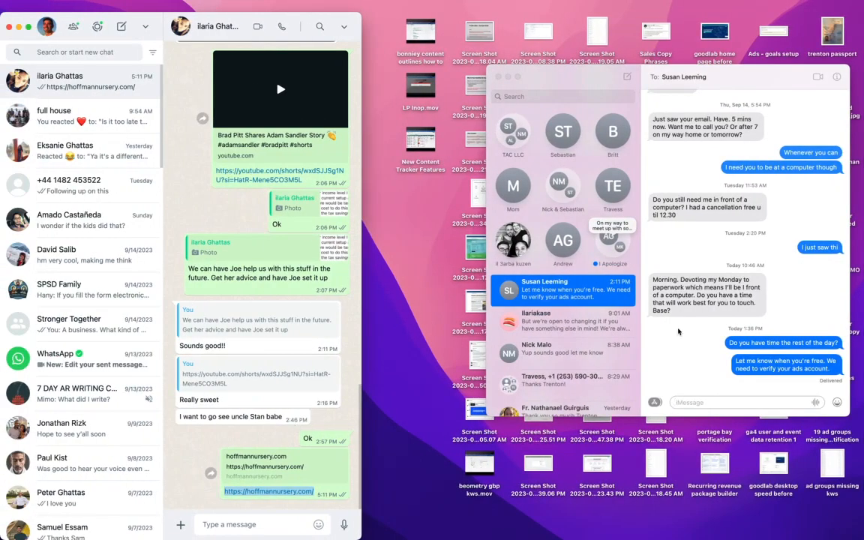
pyautogui.hotkey('ctrl', 'Right')
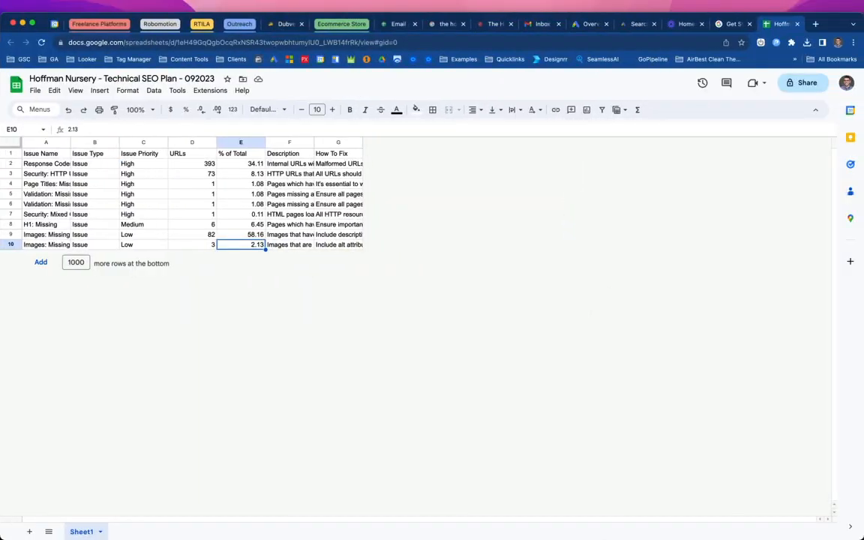
# - Return to SEO Spider and export the warnings list as a Google Sheet, opening it
pyautogui.click(528, 471)
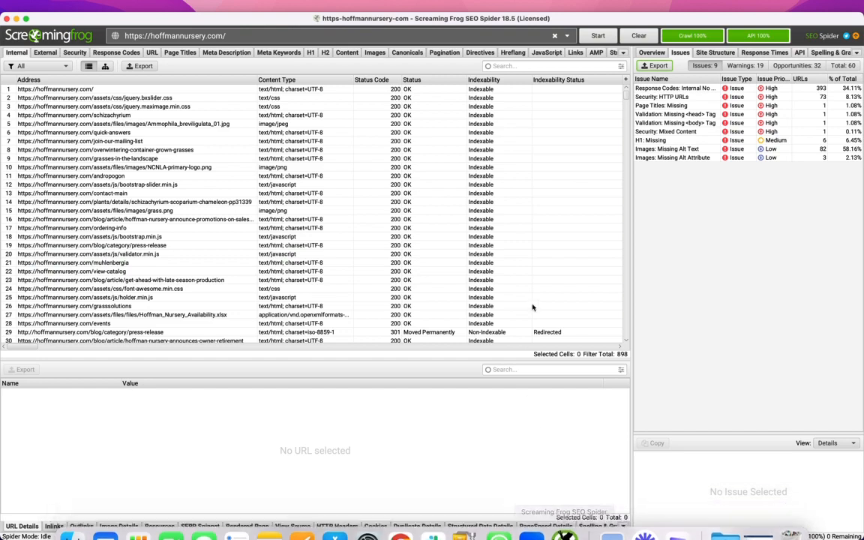
pyautogui.click(743, 65)
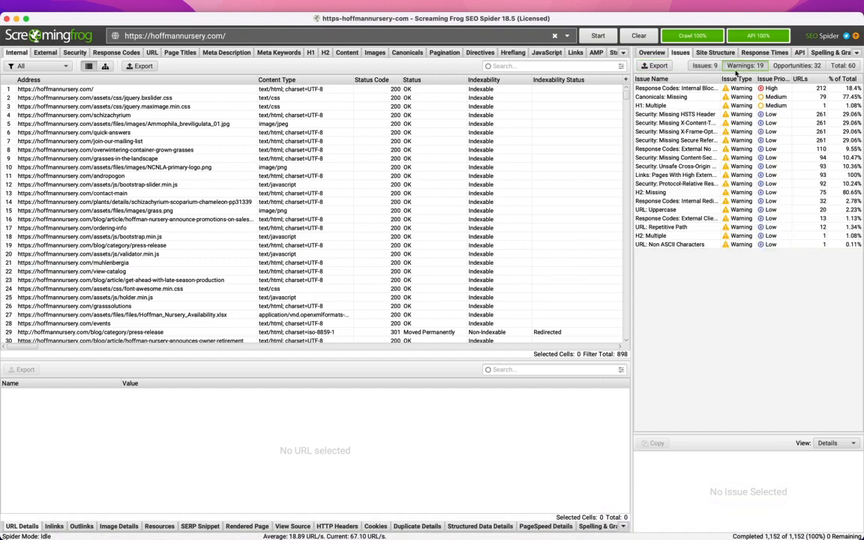
pyautogui.click(657, 66)
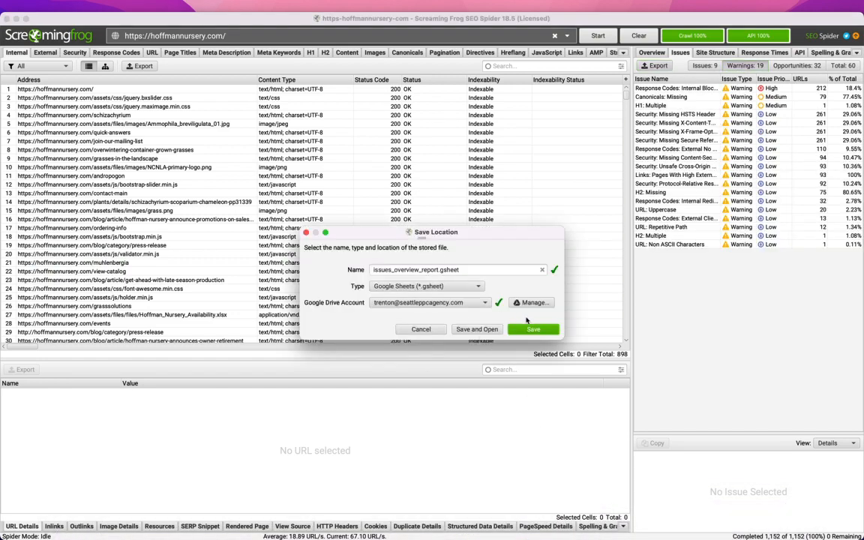
pyautogui.click(491, 333)
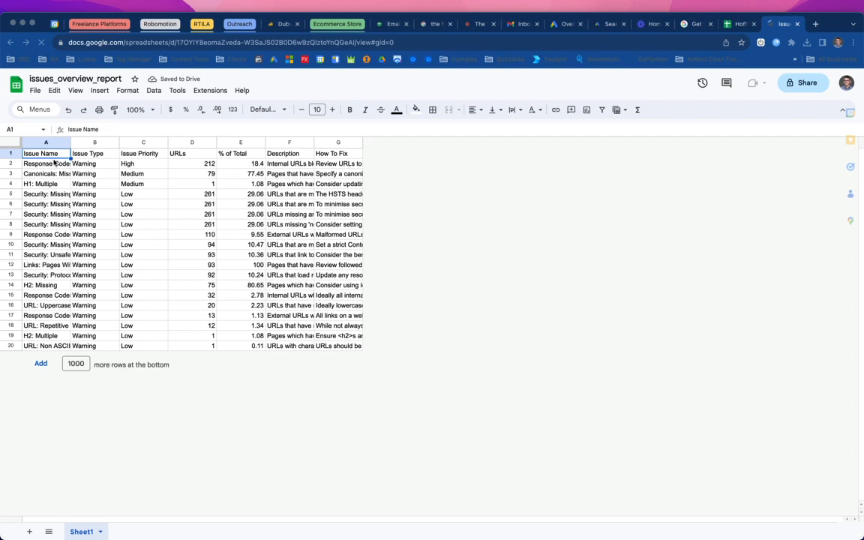
# - Copy the warning rows from the new sheet and paste them below the existing issues in the Technical SEO Plan sheet
pyautogui.moveTo(30, 165); pyautogui.dragTo(380, 347)
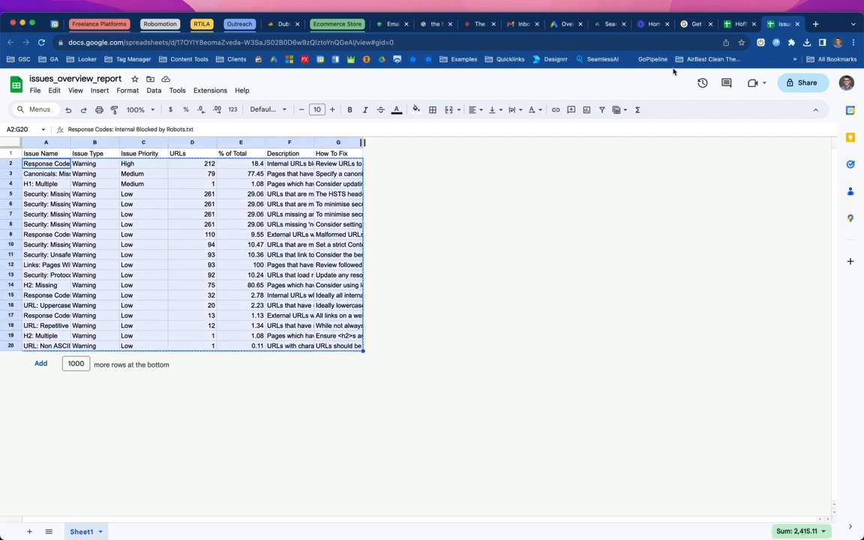
pyautogui.click(739, 24)
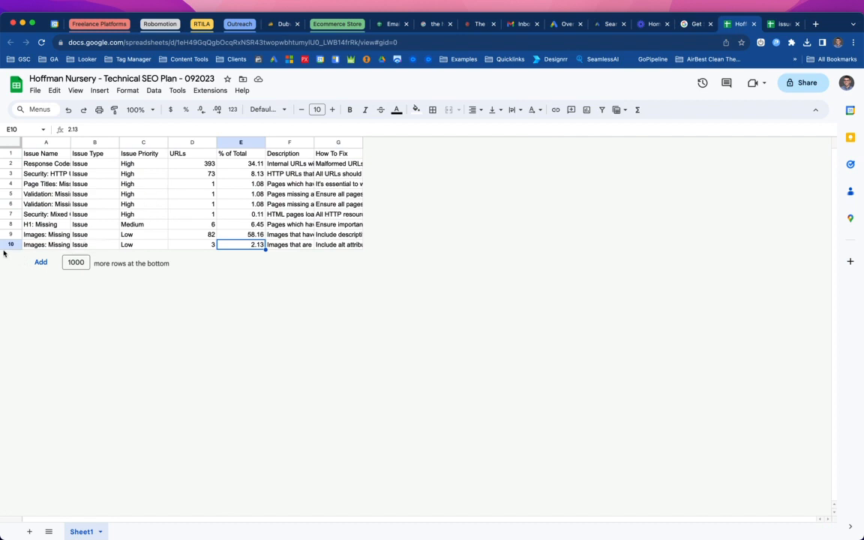
pyautogui.click(8, 245)
pyautogui.rightClick(7, 245)
pyautogui.click(36, 341)
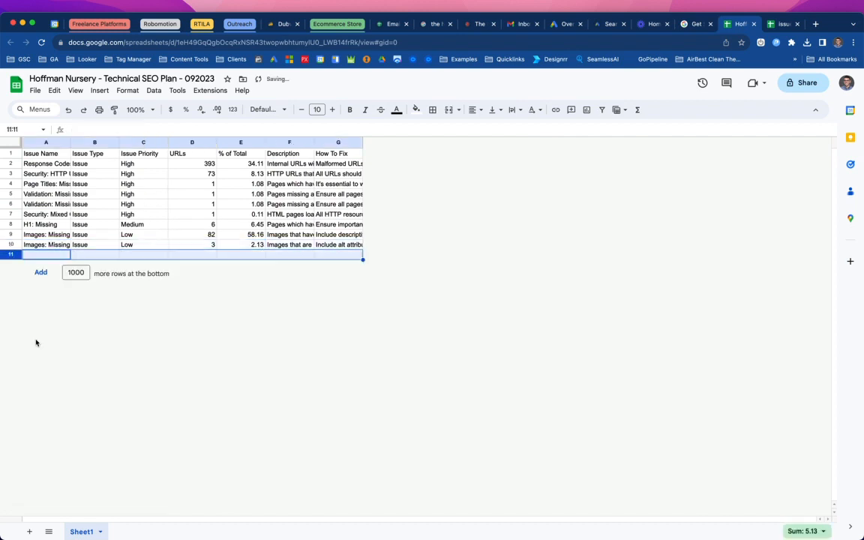
pyautogui.click(52, 255)
pyautogui.hotkey('ctrl', 'v')
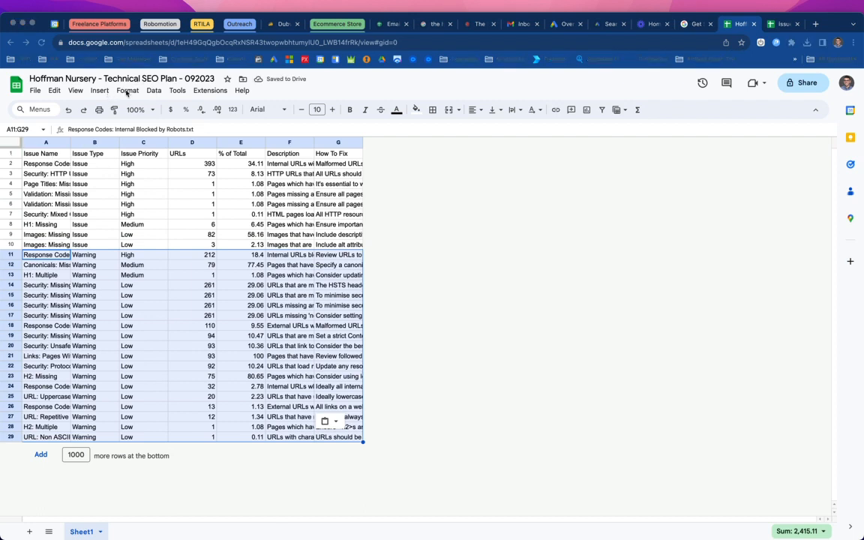
# - Freeze the first row of the Technical SEO Plan sheet
pyautogui.click(75, 90)
pyautogui.click(75, 90)
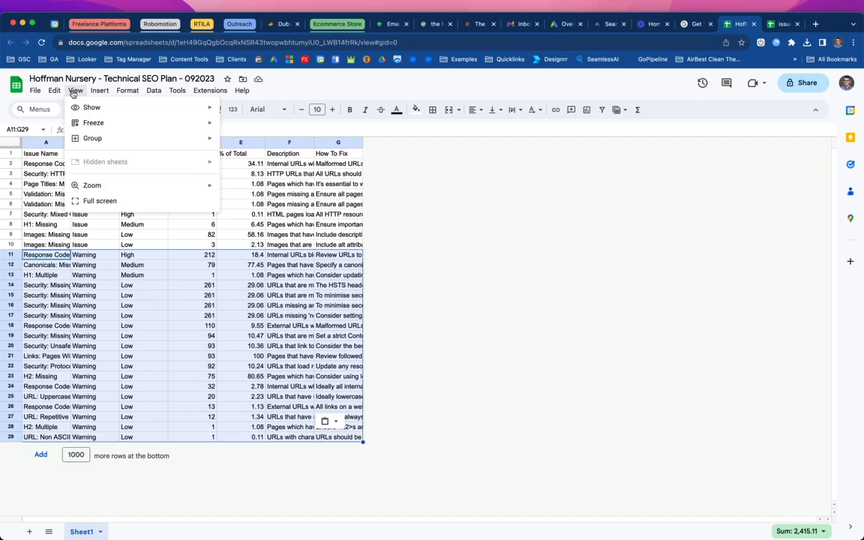
pyautogui.moveTo(88, 123)
pyautogui.click(267, 141)
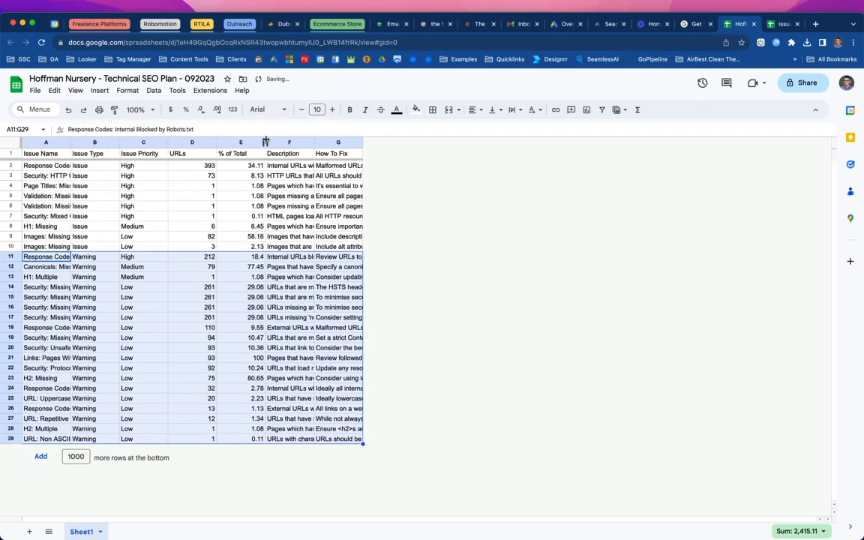
# - Format the header row with a dark teal fill, white bold text and centered alignment
pyautogui.click(10, 153)
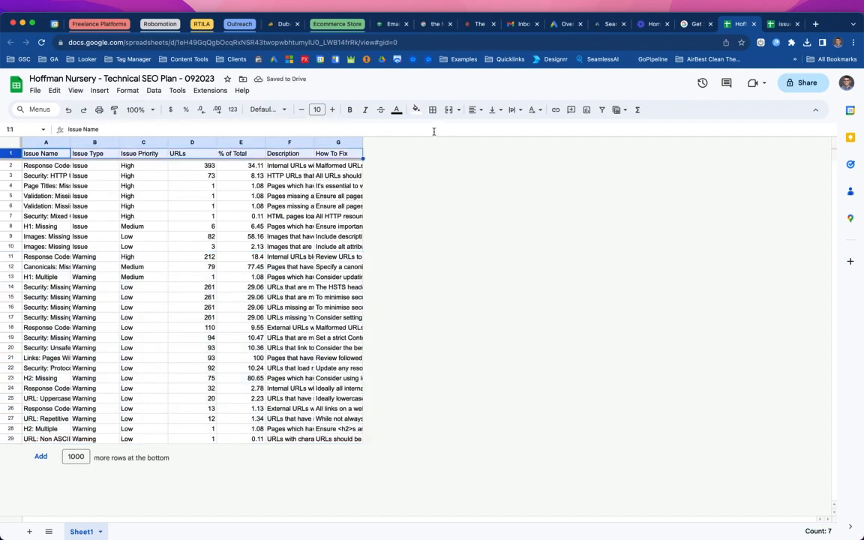
pyautogui.click(416, 111)
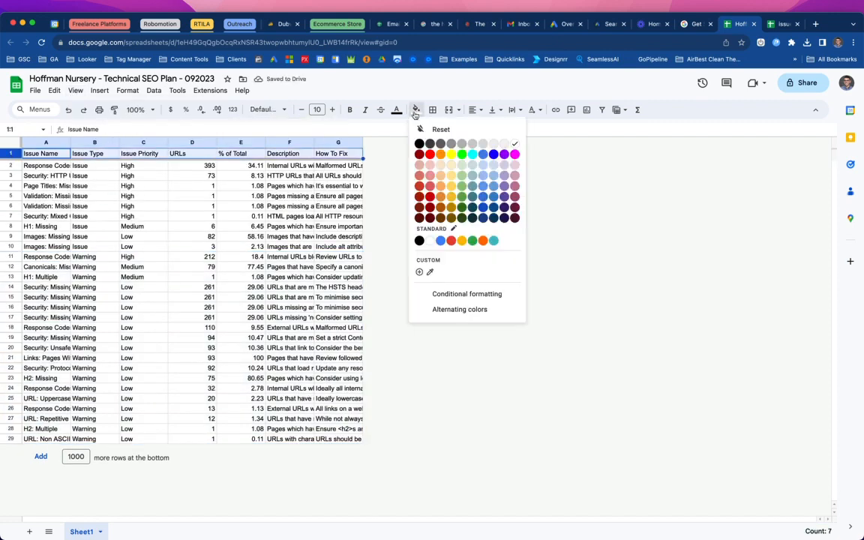
pyautogui.click(472, 196)
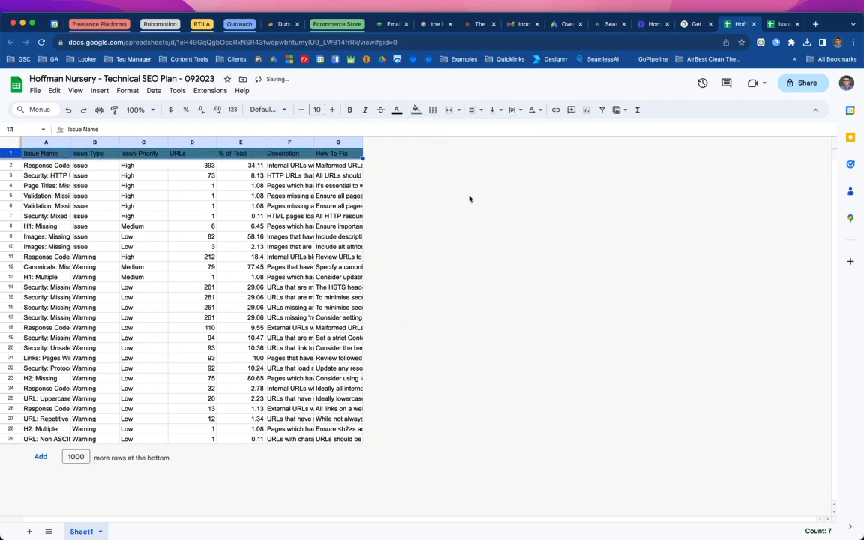
pyautogui.click(398, 110)
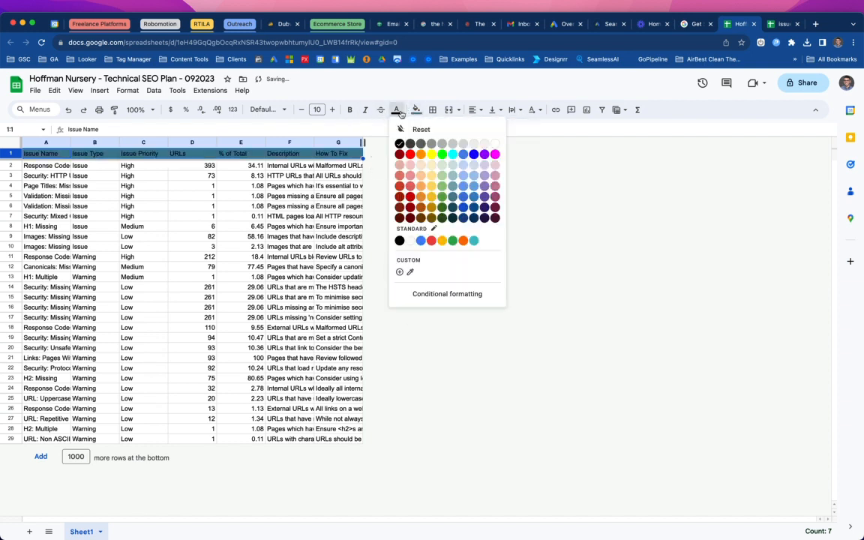
pyautogui.click(496, 145)
pyautogui.click(349, 109)
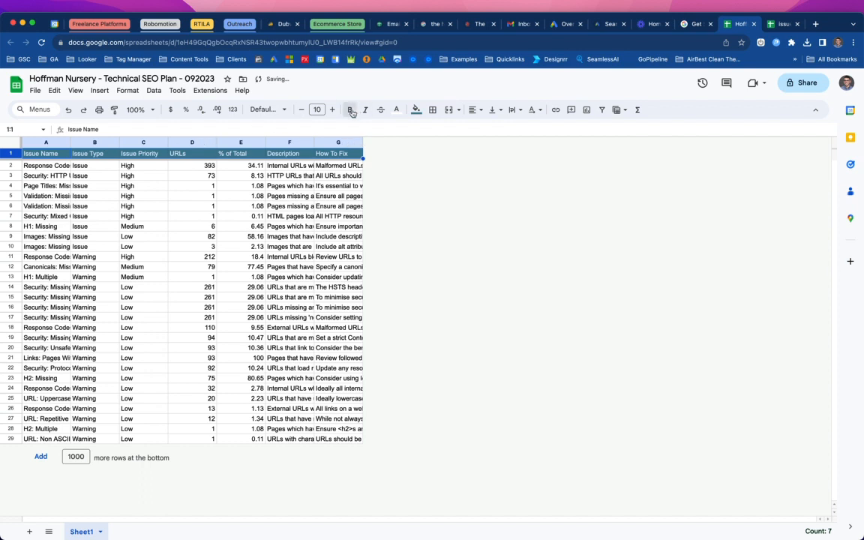
pyautogui.click(473, 110)
pyautogui.click(489, 126)
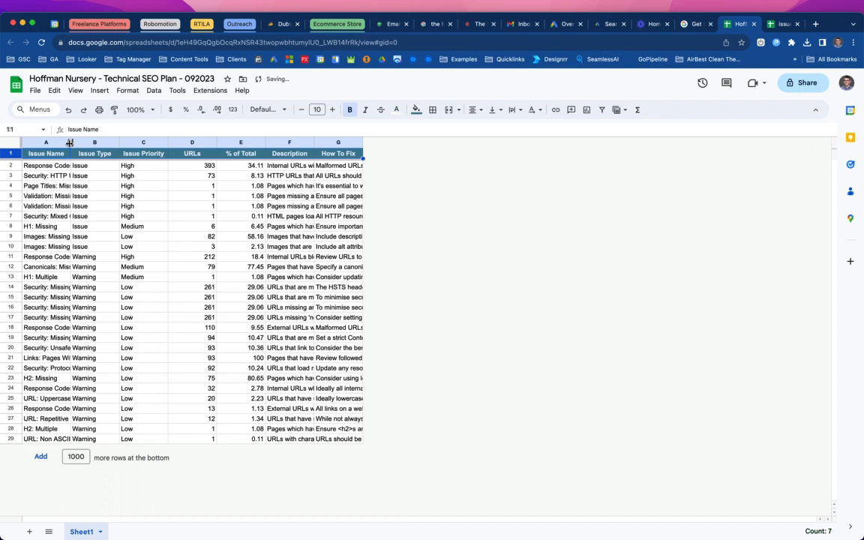
# - Turn on text wrapping for rows 1–29 and resize all those rows to a uniform, shorter height
pyautogui.click(11, 142)
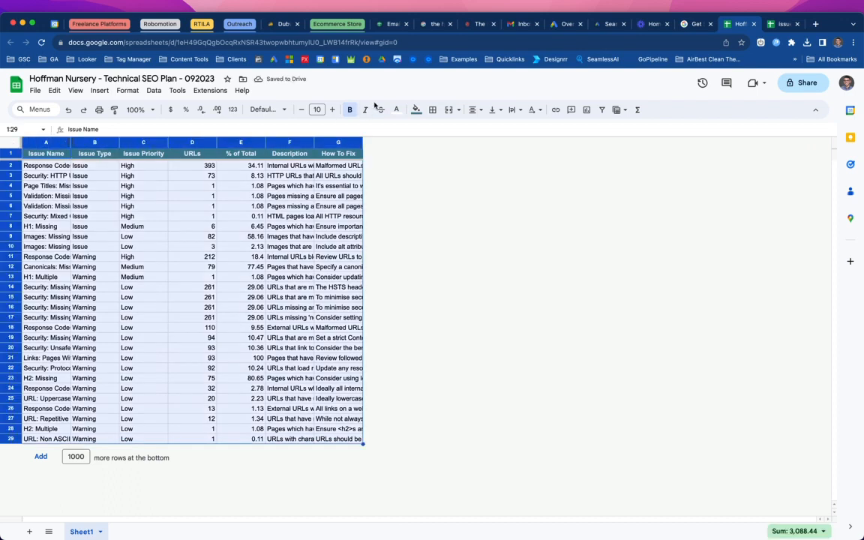
pyautogui.click(514, 111)
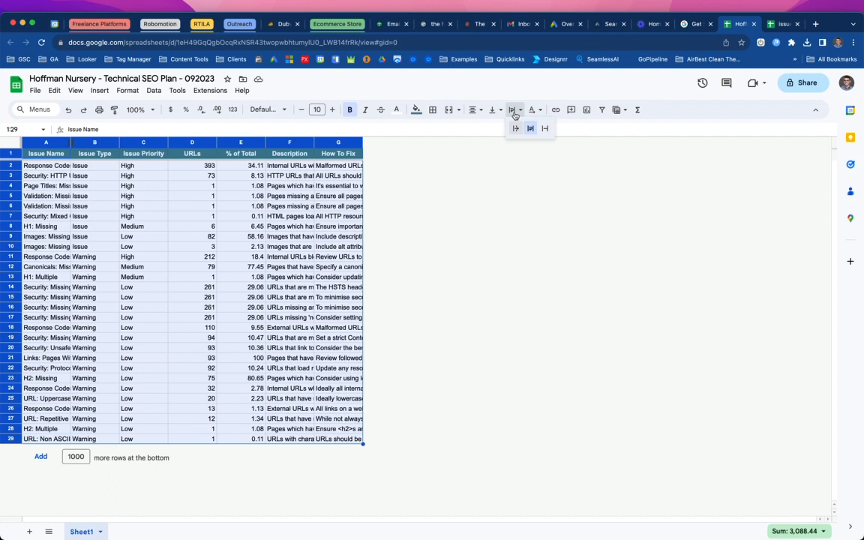
pyautogui.click(531, 128)
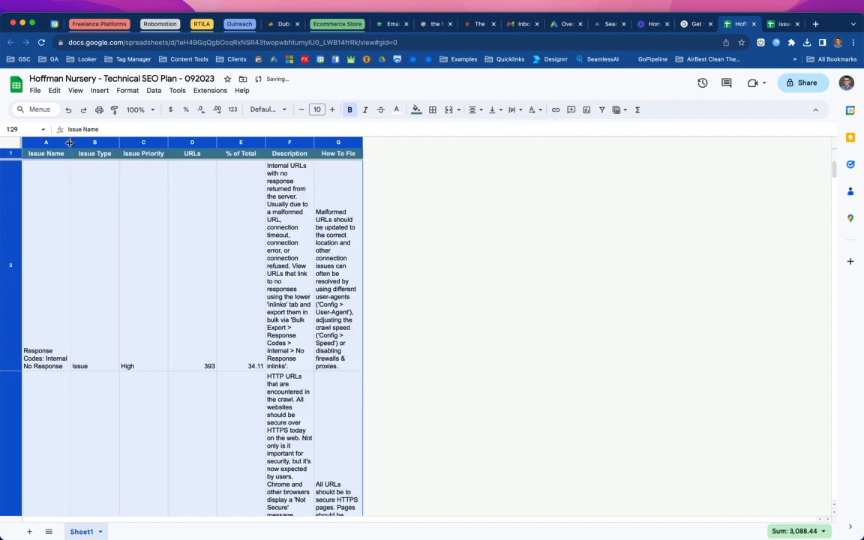
pyautogui.click(10, 153)
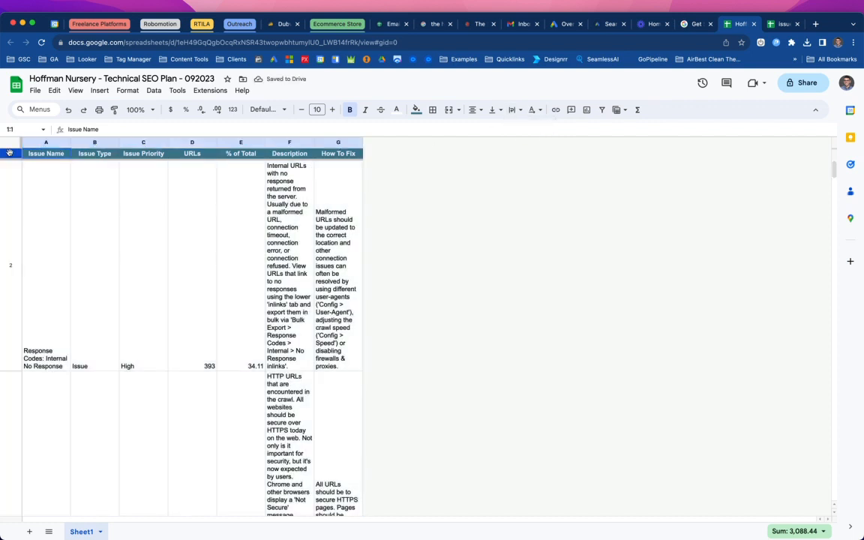
pyautogui.press('super+shift+Down')
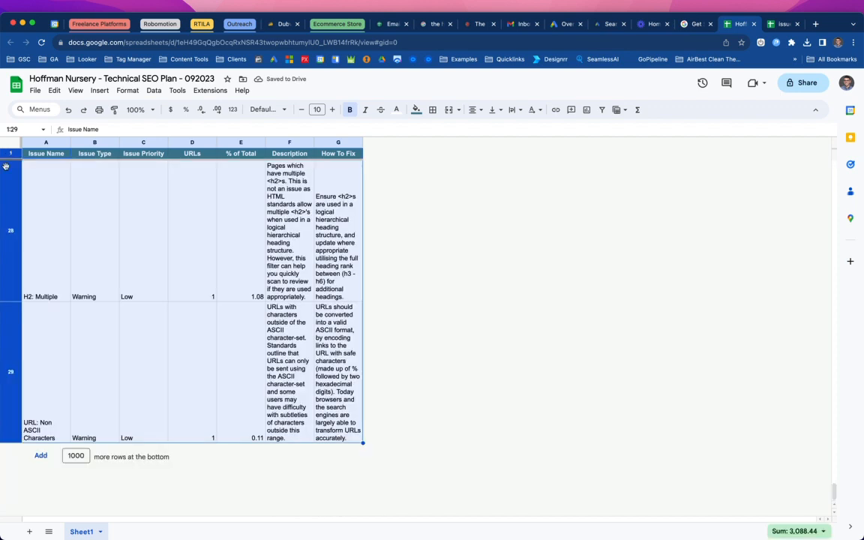
pyautogui.moveTo(8, 443); pyautogui.dragTo(10, 331)
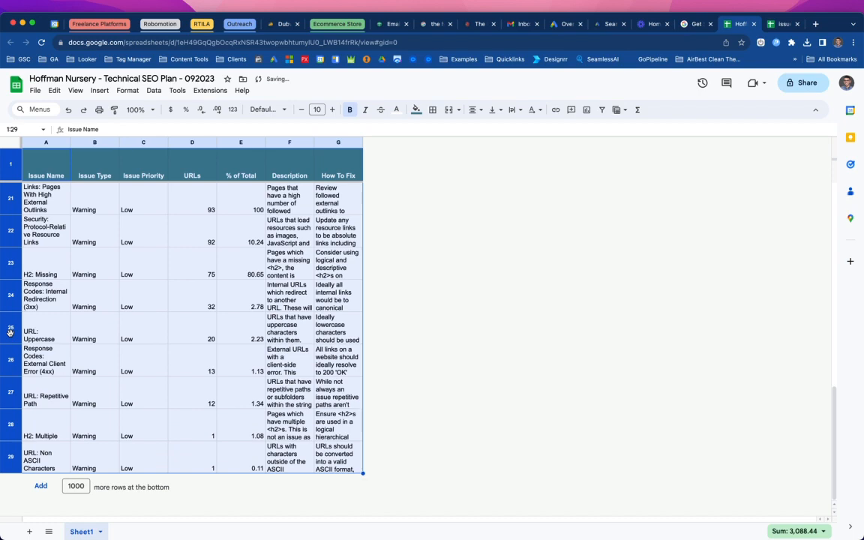
pyautogui.scroll(10, 155, 367)
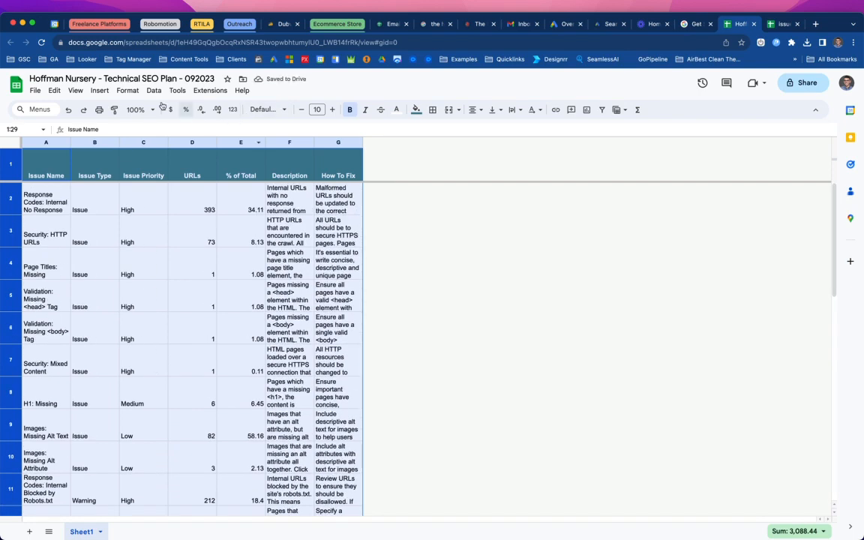
# - Autofit the widths of columns A through G to their content
pyautogui.moveTo(53, 142); pyautogui.dragTo(427, 142)
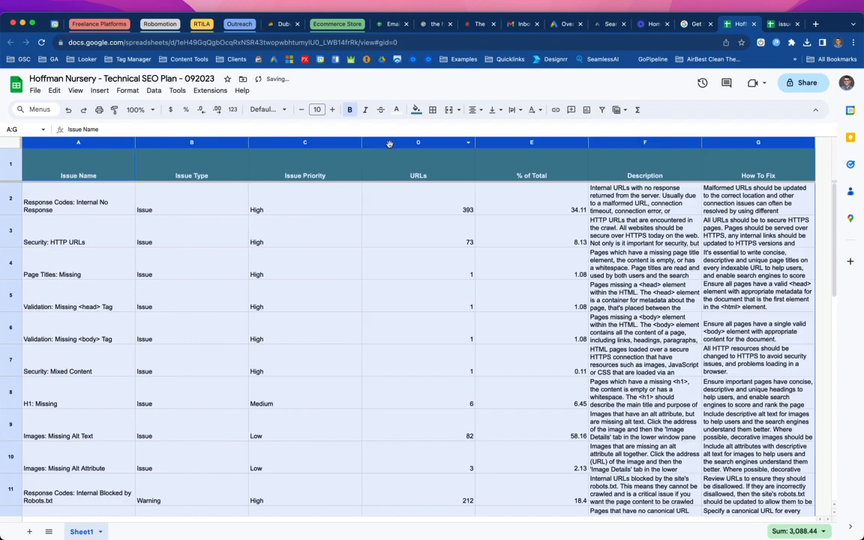
pyautogui.doubleClick(249, 142)
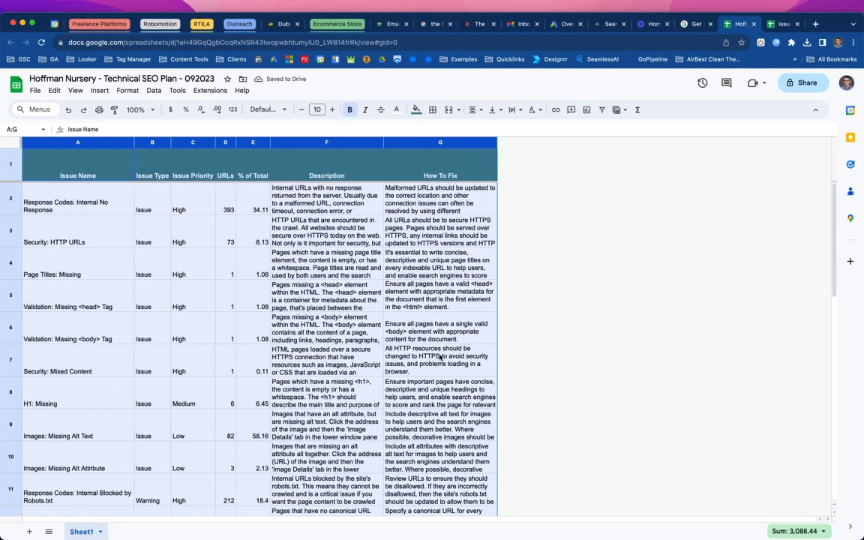
pyautogui.click(307, 322)
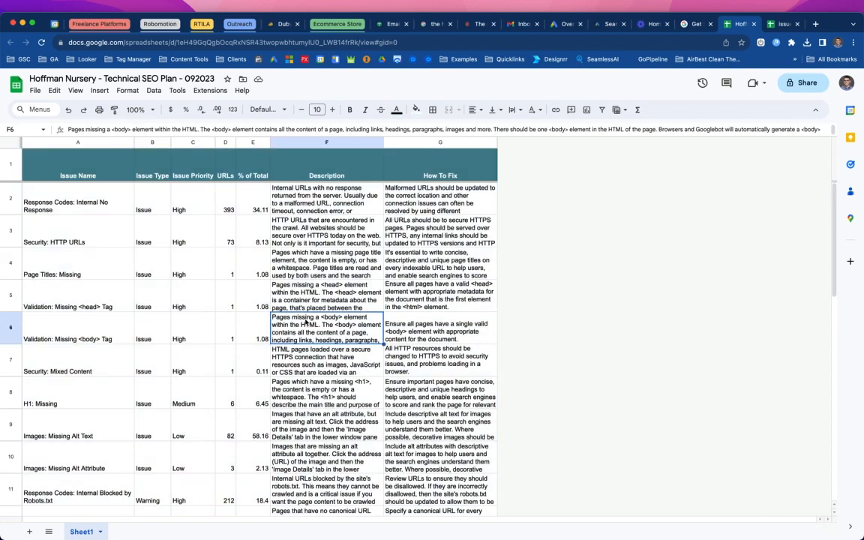
pyautogui.scroll(-5, 306, 321)
pyautogui.scroll(-3, 306, 322)
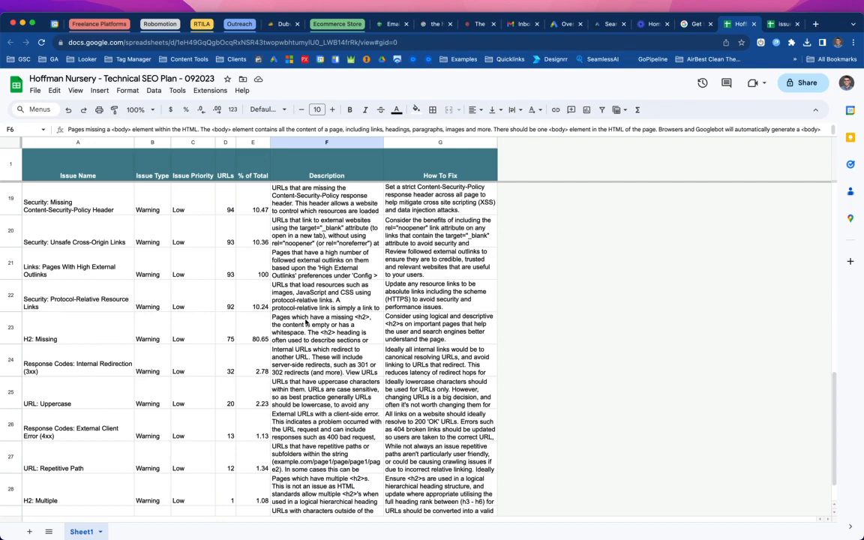
pyautogui.scroll(8, 306, 321)
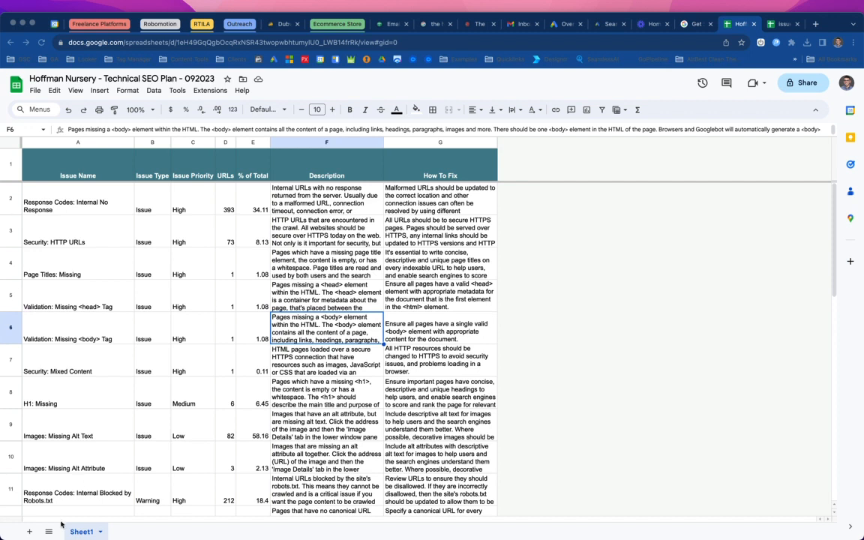
# - Add a new sheet and rename it "Response Codes: Internal No Response" using the first issue name
pyautogui.click(30, 532)
pyautogui.click(31, 532)
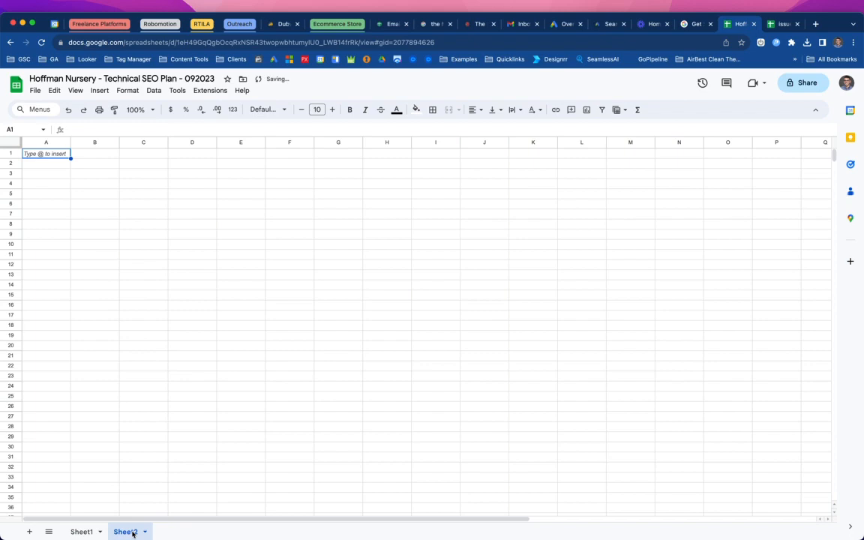
pyautogui.click(82, 532)
pyautogui.click(74, 209)
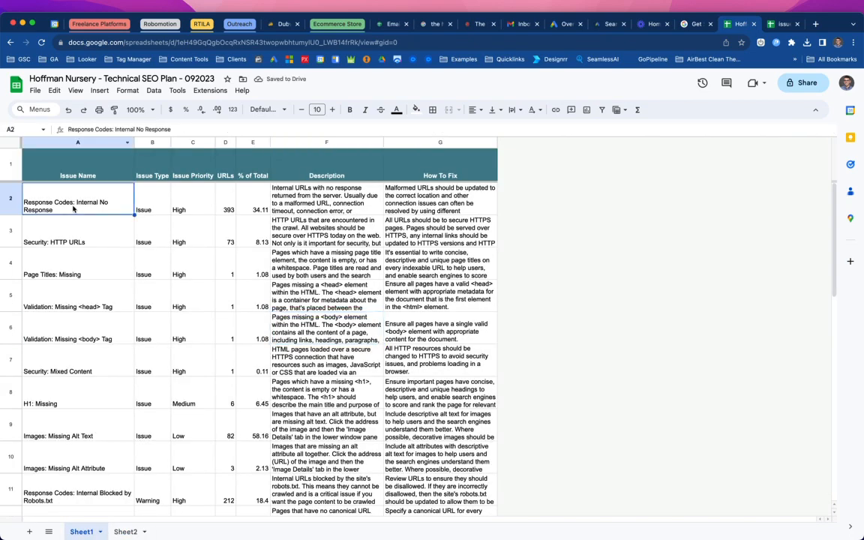
pyautogui.click(120, 532)
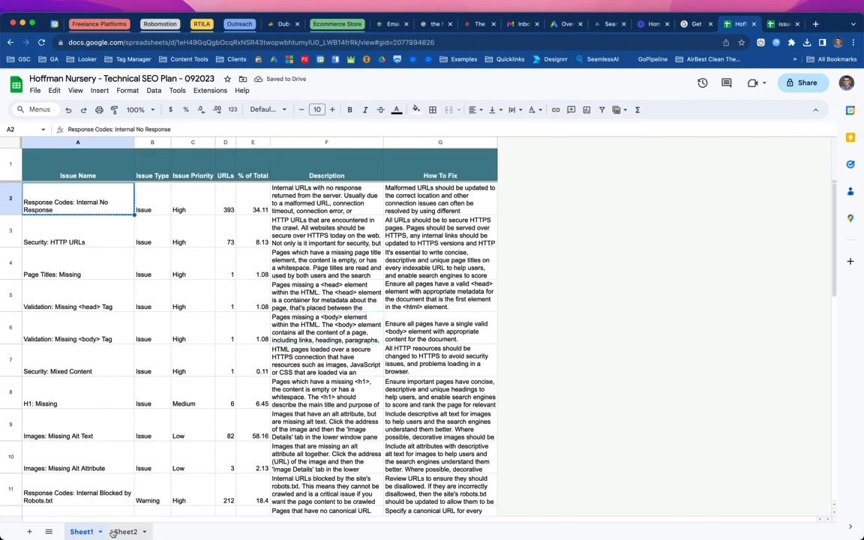
pyautogui.rightClick(120, 532)
pyautogui.click(128, 411)
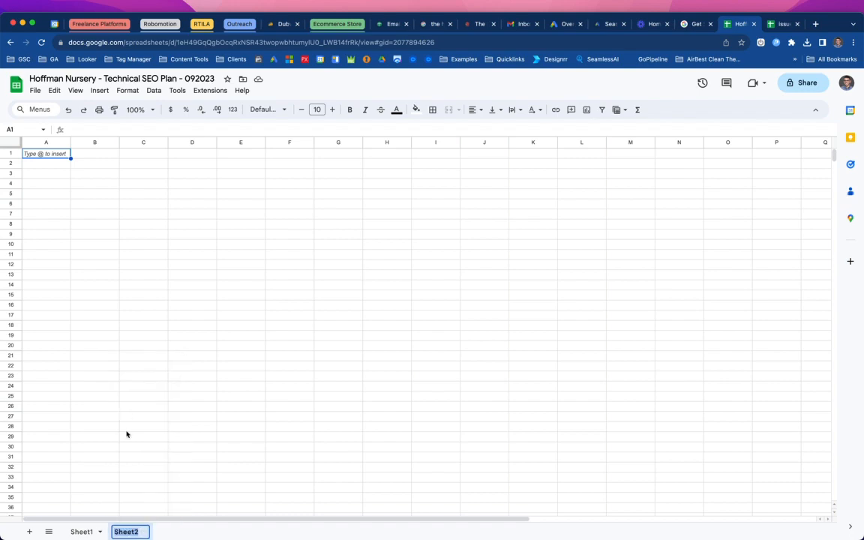
pyautogui.write('Response Codes: Internal No Response')
pyautogui.click(131, 436)
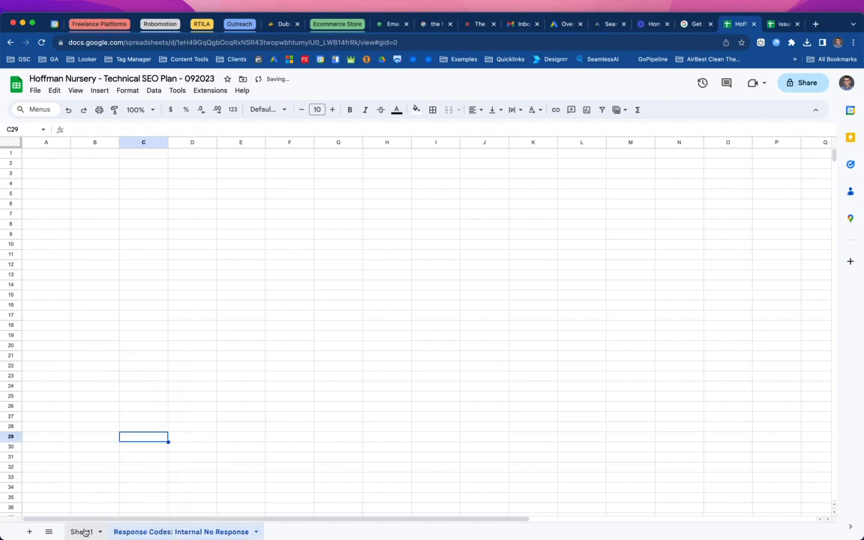
# - Link the first issue name in Sheet1 to the "Response Codes: Internal No Response" sheet
pyautogui.click(82, 532)
pyautogui.click(153, 531)
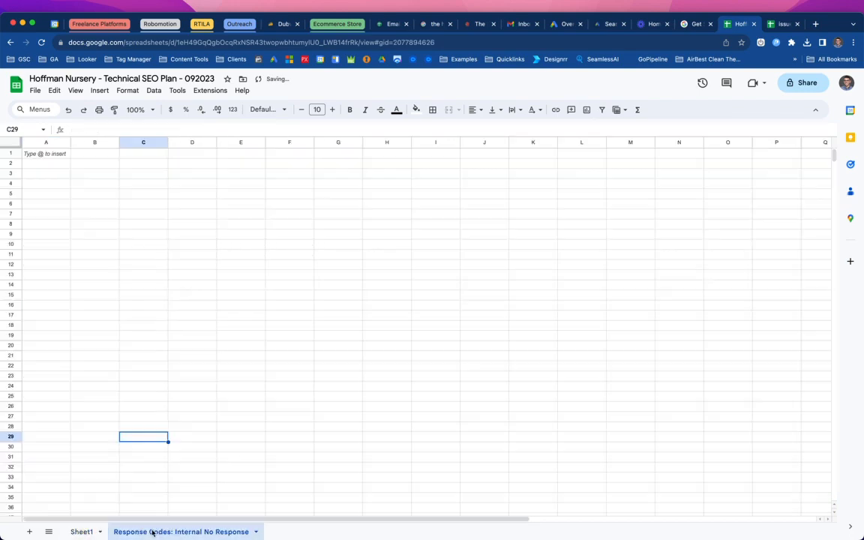
pyautogui.click(223, 43)
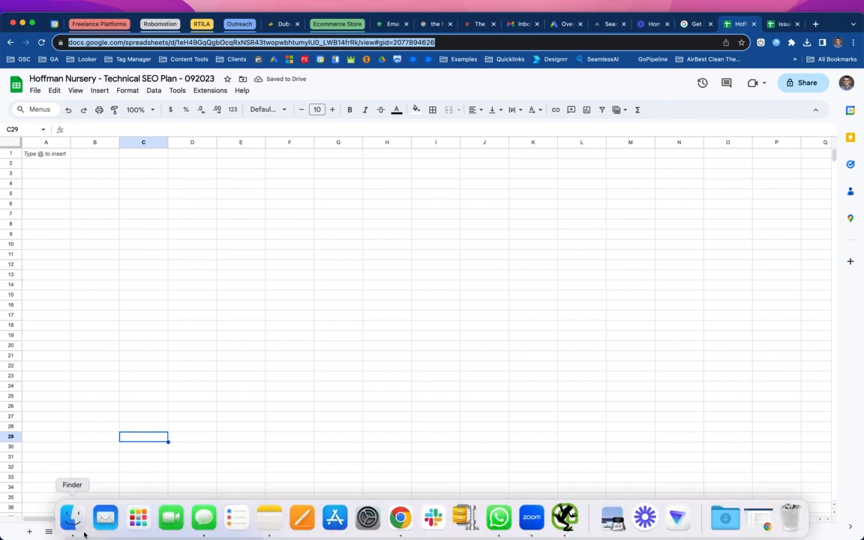
pyautogui.click(82, 531)
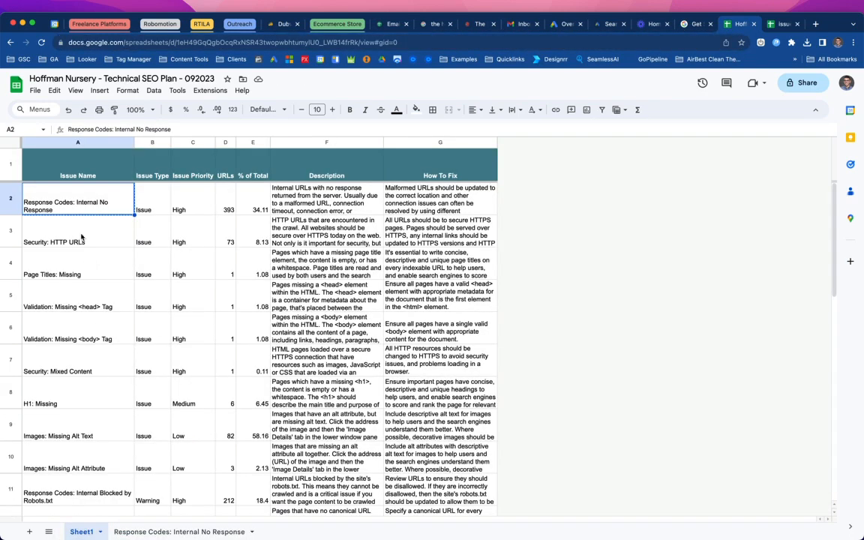
pyautogui.rightClick(72, 208)
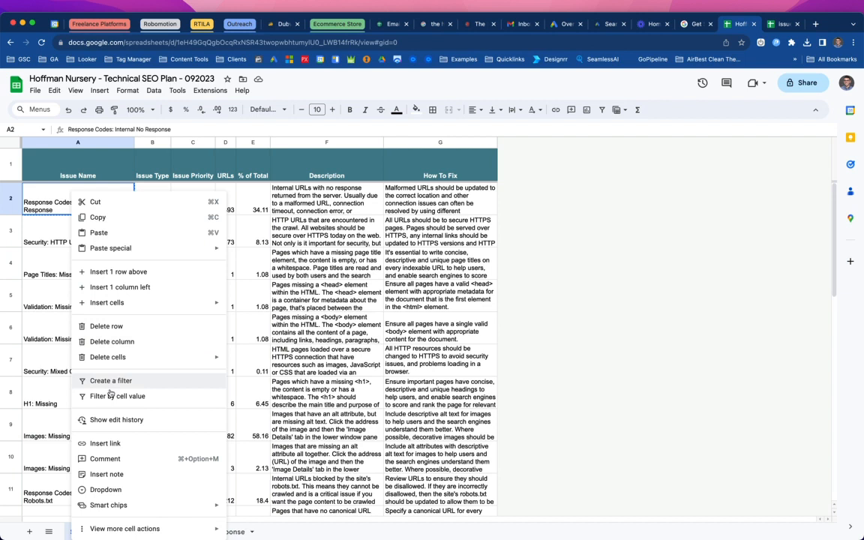
pyautogui.click(106, 443)
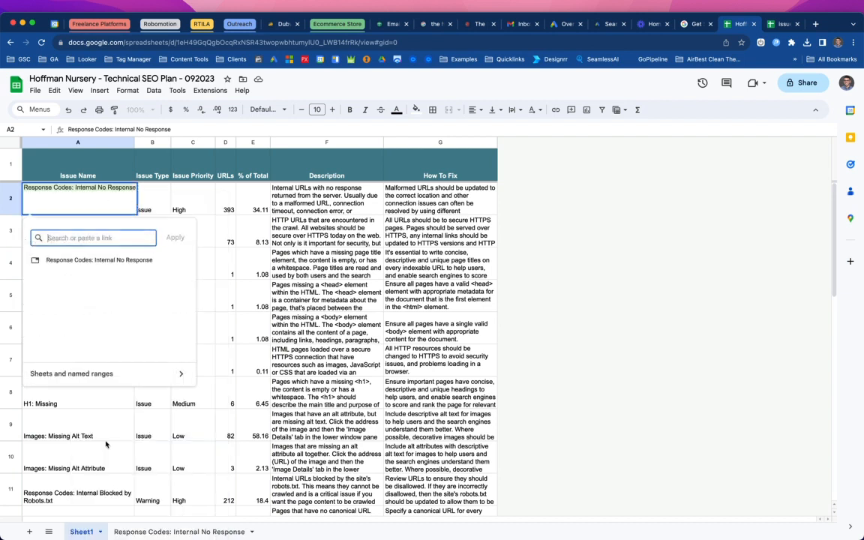
pyautogui.click(75, 259)
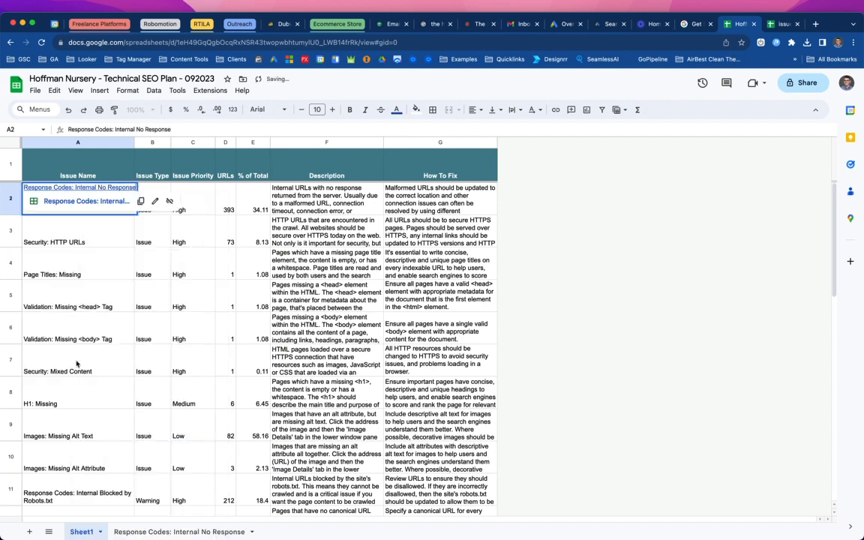
# - Add another sheet and rename it "Security: HTTP URLs" using the second issue name
pyautogui.click(86, 242)
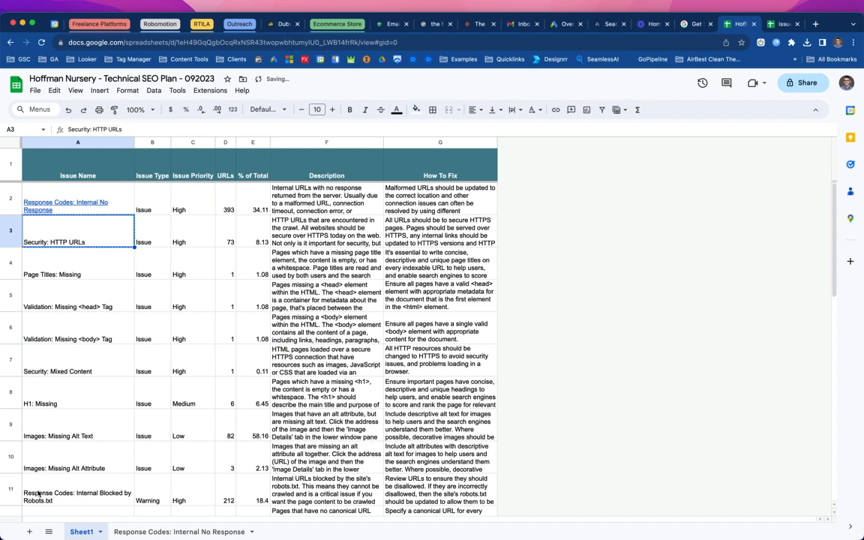
pyautogui.click(29, 531)
pyautogui.moveTo(129, 533); pyautogui.dragTo(227, 531)
pyautogui.click(282, 532)
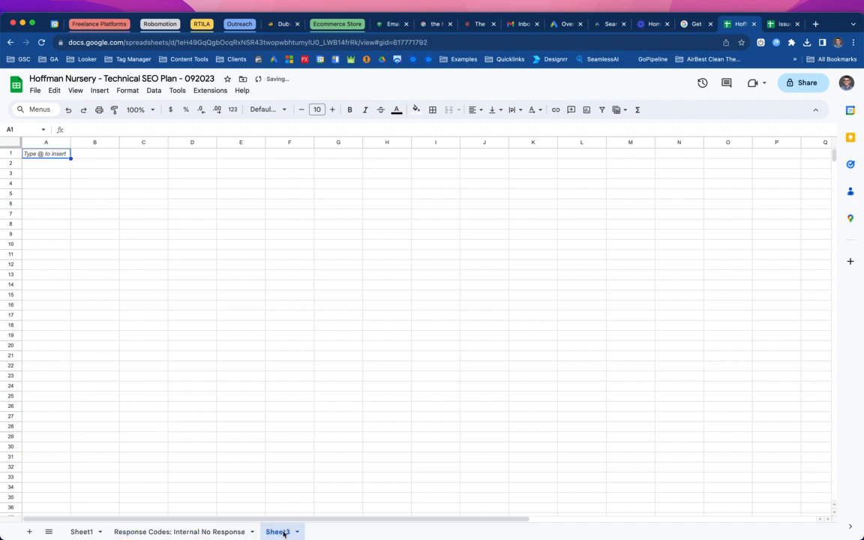
pyautogui.rightClick(284, 533)
pyautogui.click(292, 418)
pyautogui.write('Security: HTTP URLs')
pyautogui.click(292, 418)
# - Link the "Security: HTTP URLs" issue name in Sheet1 to its matching sheet
pyautogui.click(78, 531)
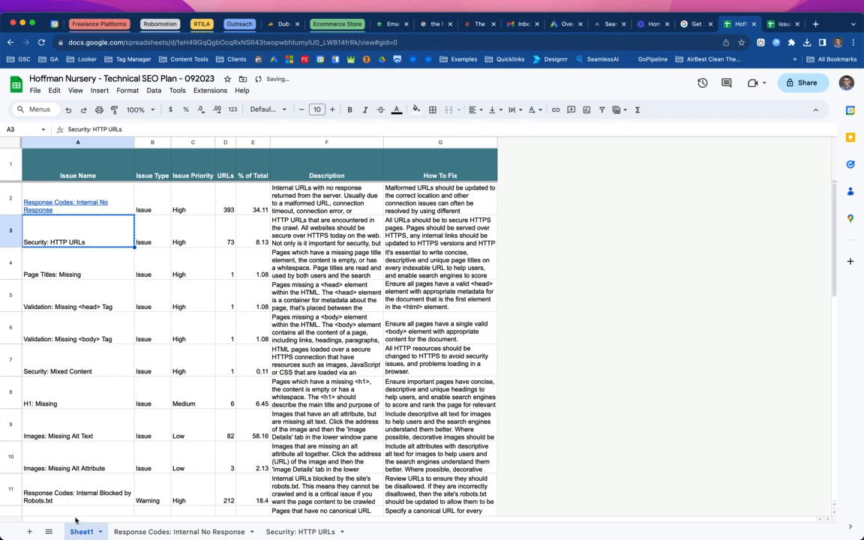
pyautogui.rightClick(83, 243)
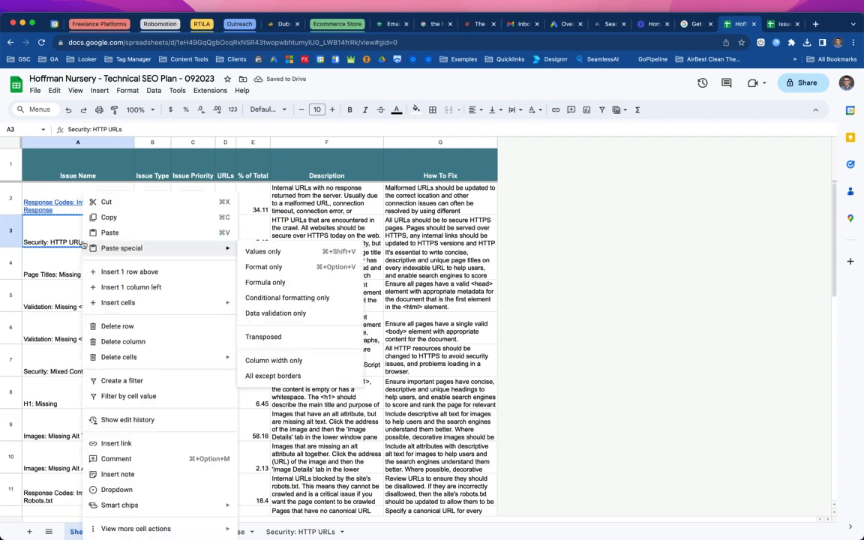
pyautogui.click(113, 443)
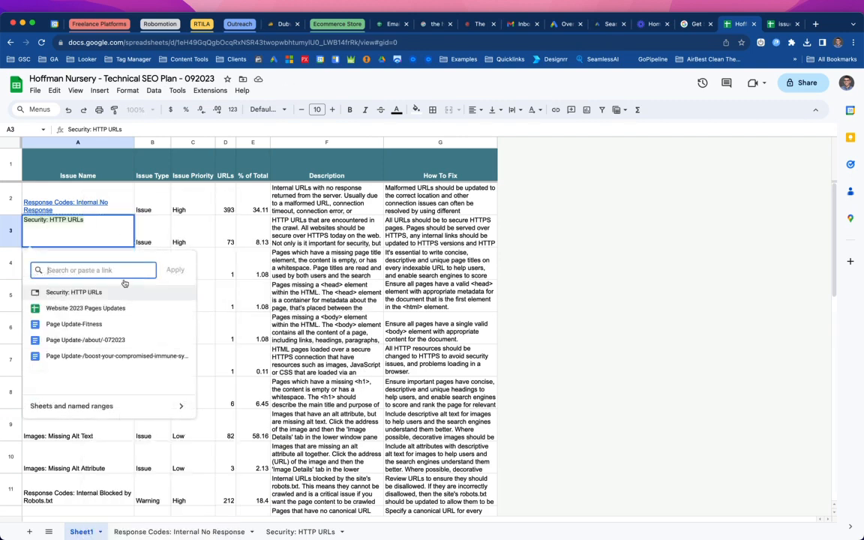
pyautogui.click(85, 298)
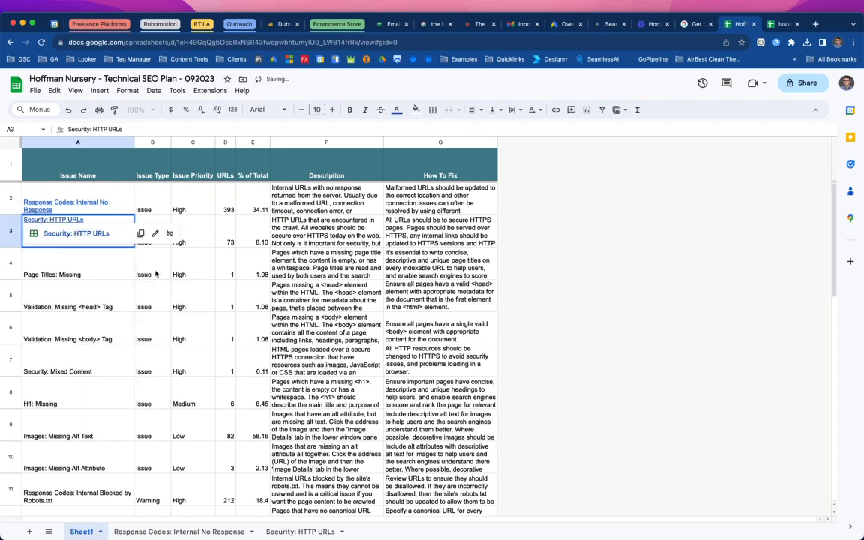
# - Export the Response Codes: Internal Blocked by Robots.txt issue URLs from SEO Spider to Google Sheets and open the file
pyautogui.click(536, 252)
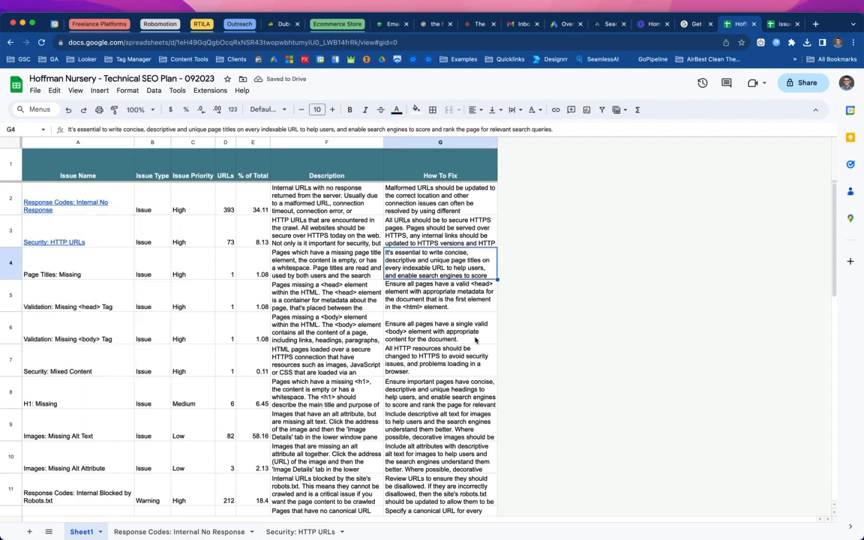
pyautogui.moveTo(565, 517)
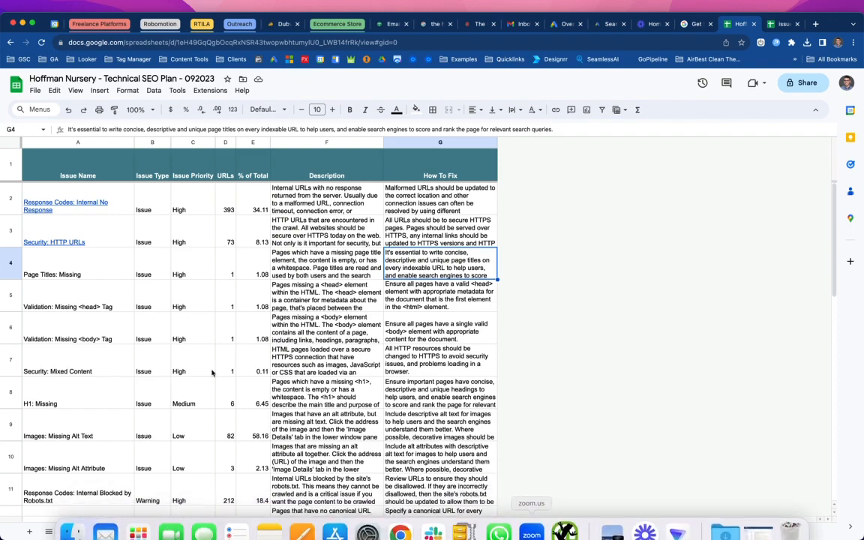
pyautogui.scroll(-5, 104, 367)
pyautogui.scroll(5, 103, 367)
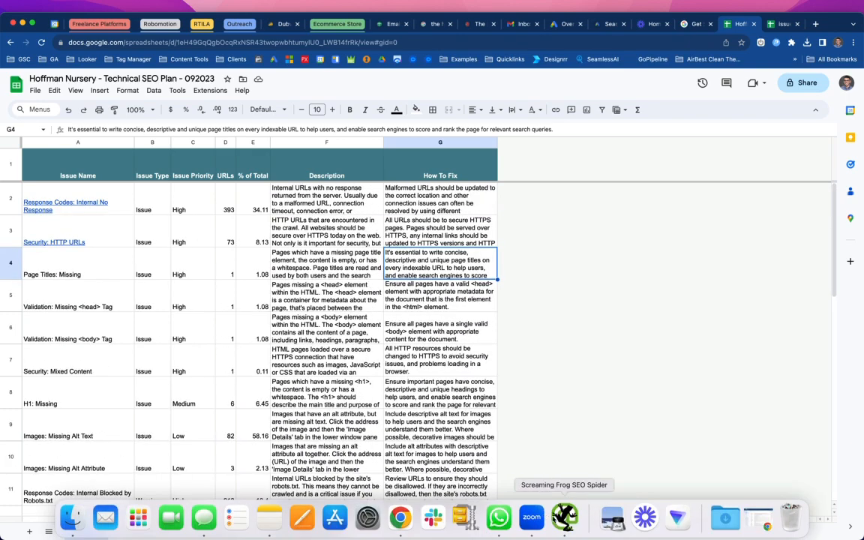
pyautogui.click(564, 517)
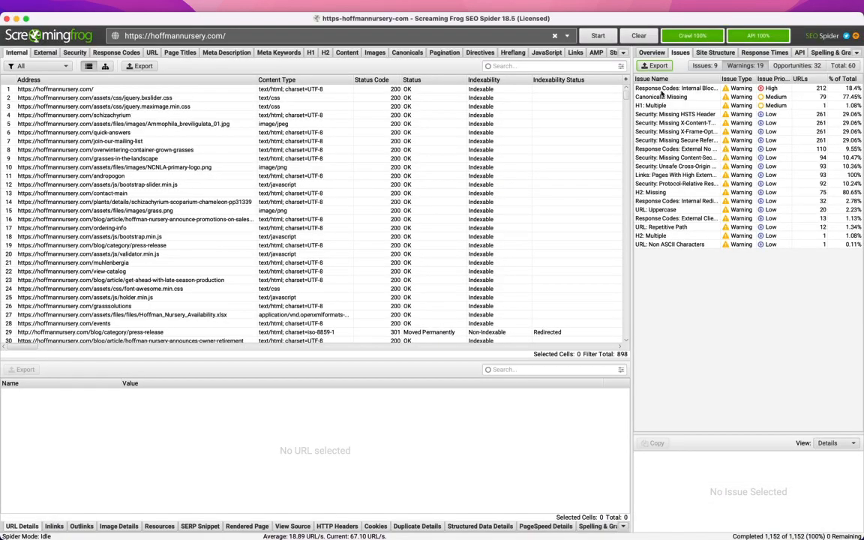
pyautogui.click(661, 90)
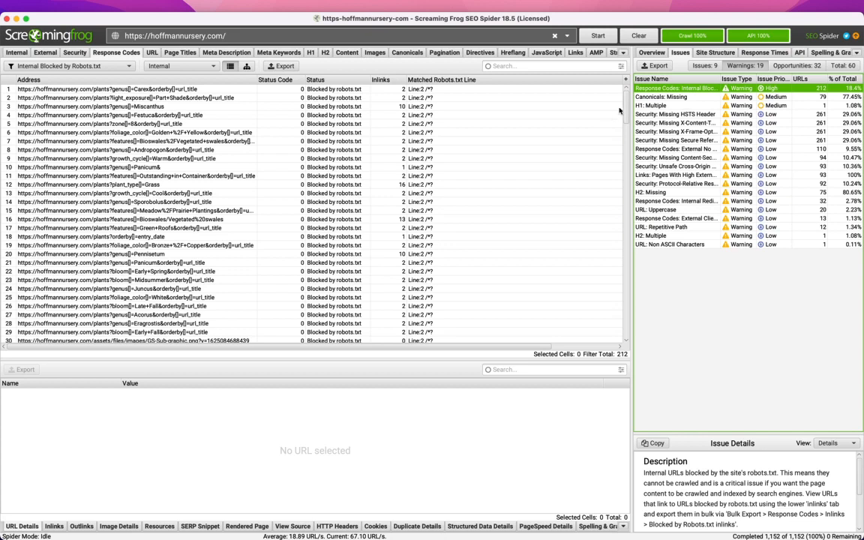
pyautogui.click(280, 66)
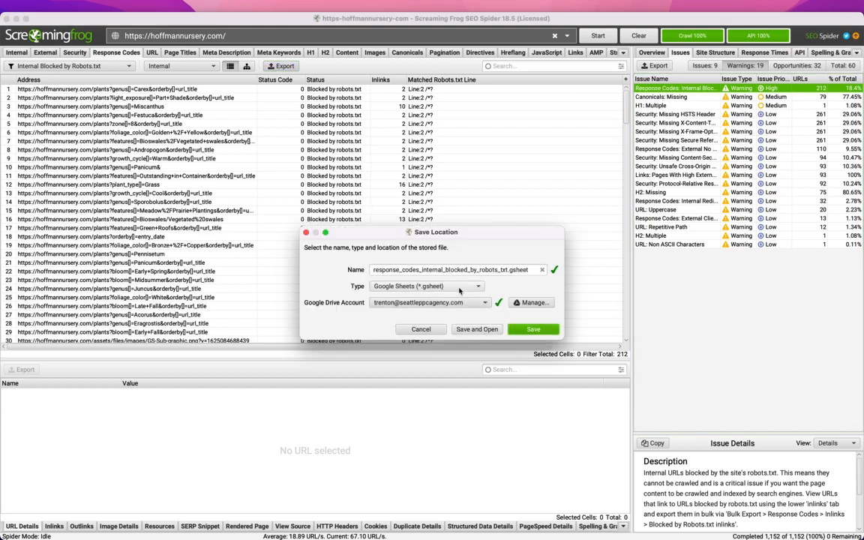
pyautogui.click(475, 329)
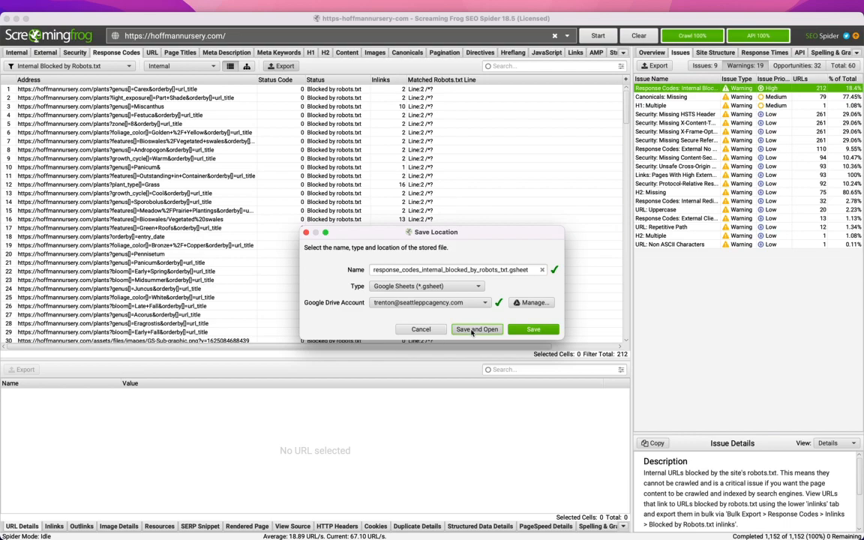
# - Move the issues_overview_report spreadsheet to the trash and close its tab
pyautogui.hotkey('ctrl', 'Right')
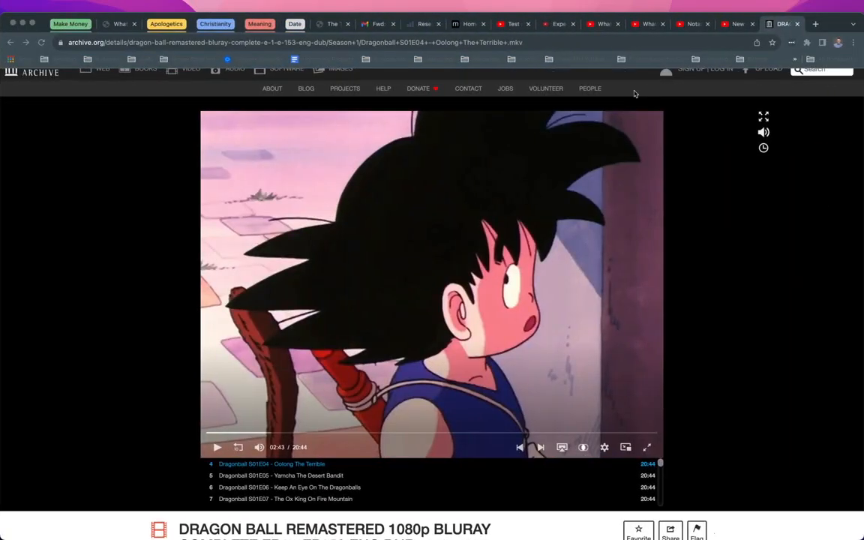
pyautogui.hotkey('ctrl', 'Left')
pyautogui.hotkey('ctrl', 'Left')
pyautogui.hotkey('ctrl', 'Left')
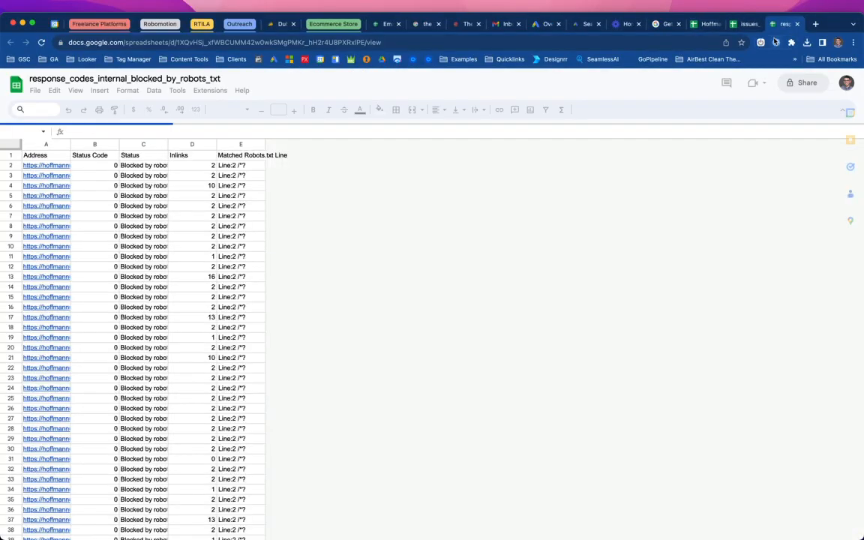
pyautogui.click(748, 24)
pyautogui.click(759, 24)
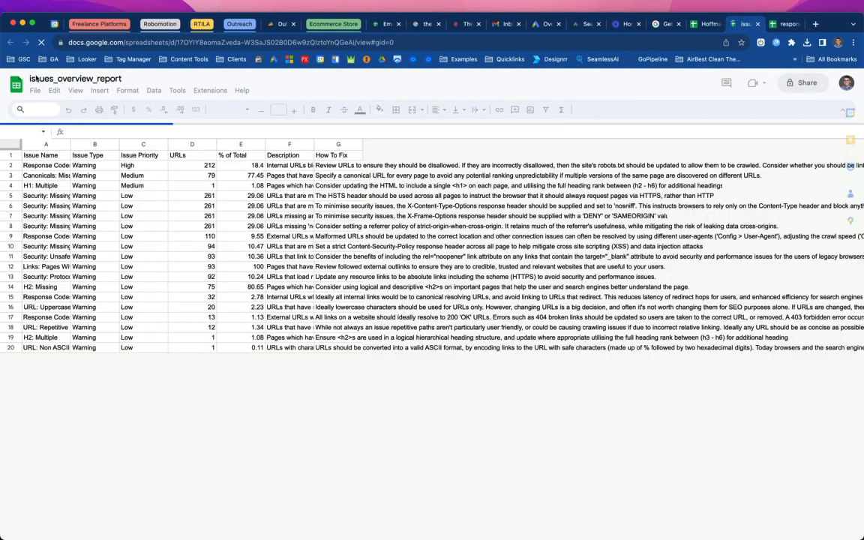
pyautogui.click(34, 90)
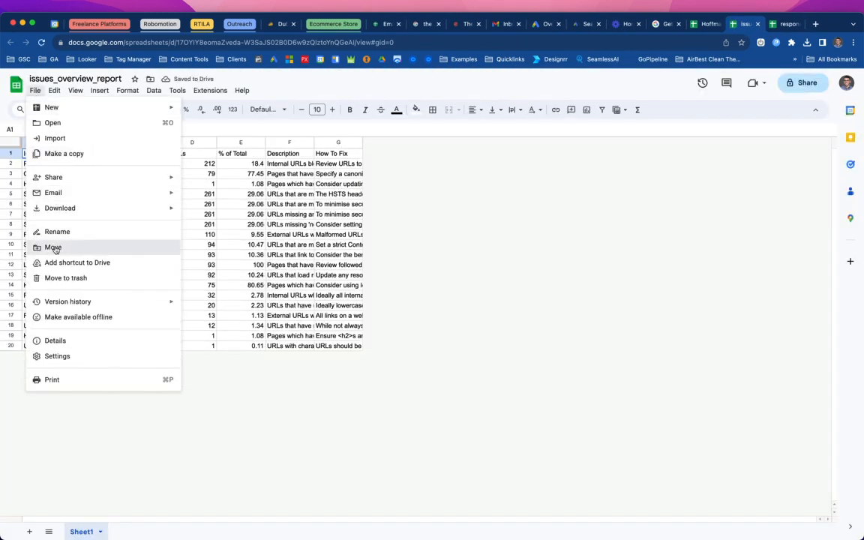
pyautogui.click(54, 248)
pyautogui.click(34, 91)
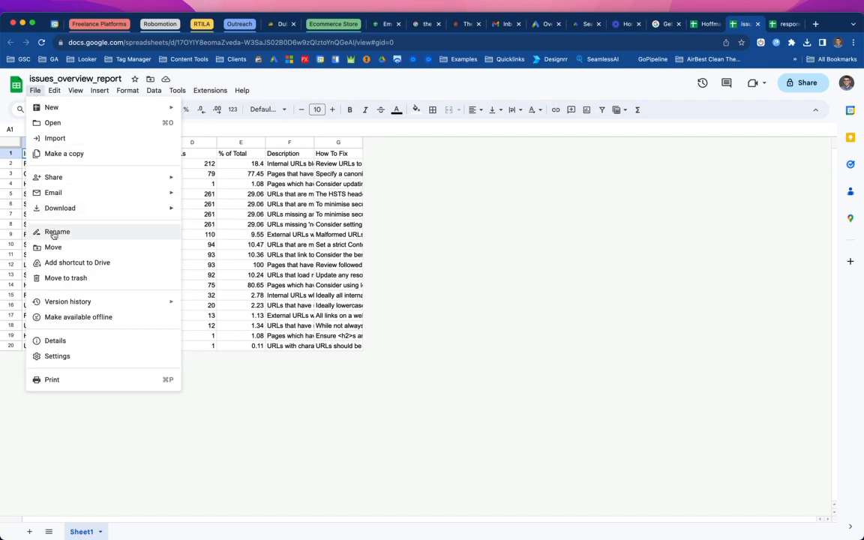
pyautogui.click(56, 278)
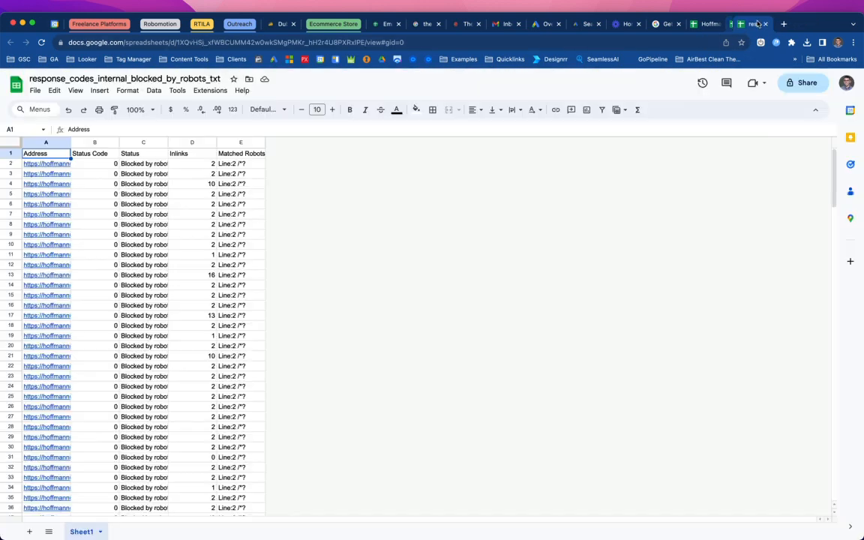
pyautogui.press('super+w')
# - Copy columns A–E of the exported robots.txt file and paste them into A1 of the "Response Codes: Internal No Response" sheet
pyautogui.moveTo(52, 141); pyautogui.dragTo(246, 142)
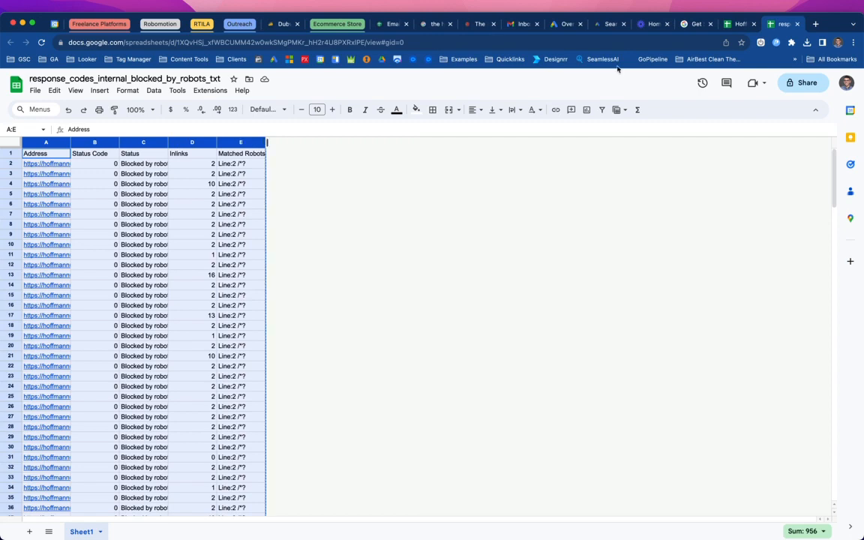
pyautogui.click(739, 26)
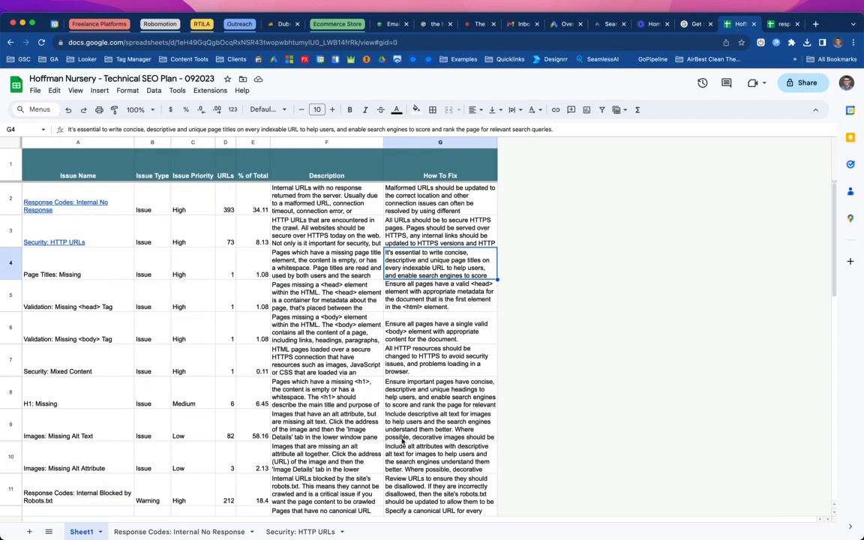
pyautogui.click(79, 192)
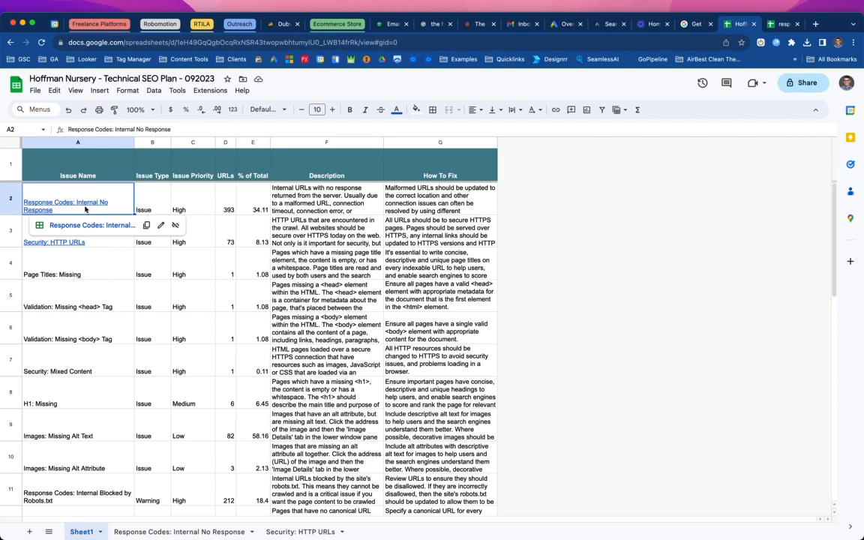
pyautogui.click(85, 226)
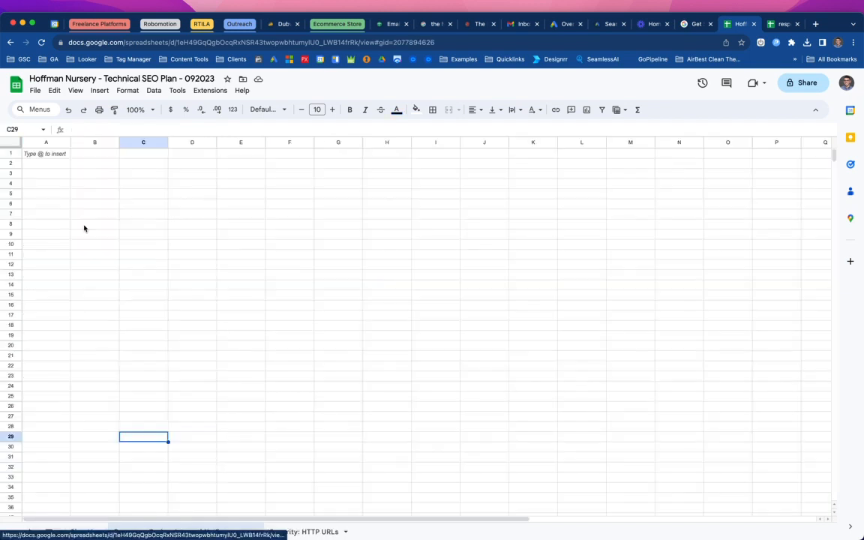
pyautogui.click(49, 156)
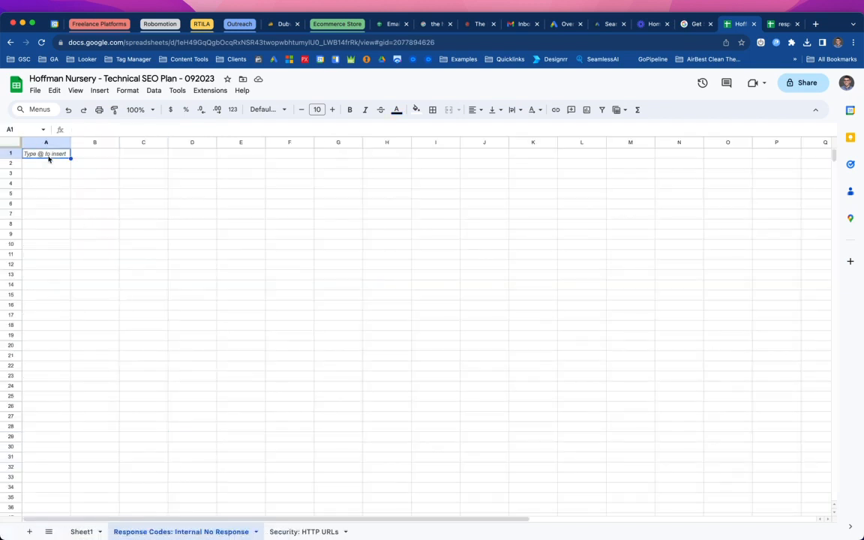
pyautogui.press('super+v')
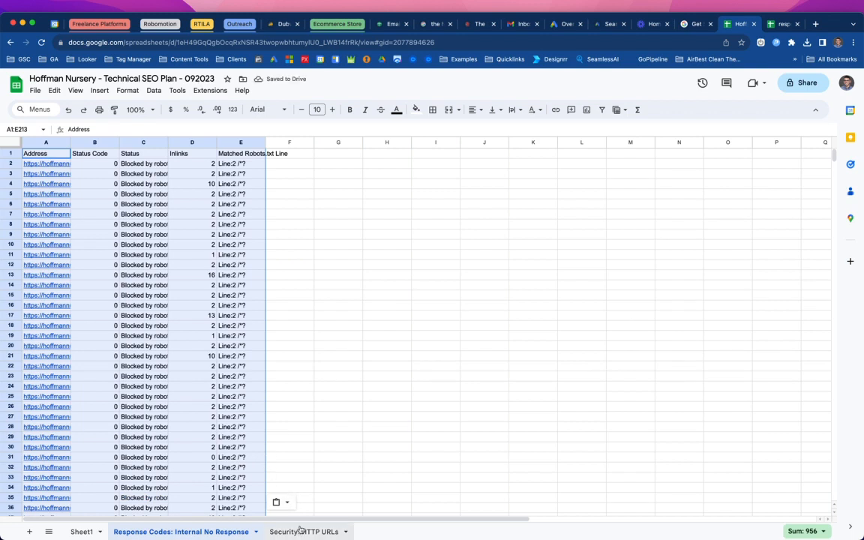
# - Move the response_codes_internal_blocked_by_robots_txt spreadsheet to the trash and return to the plan
pyautogui.click(781, 24)
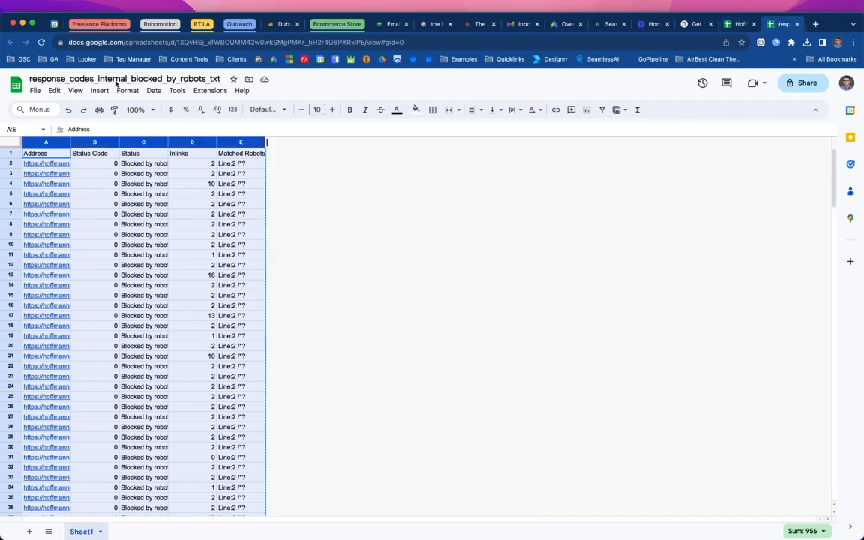
pyautogui.click(35, 90)
pyautogui.moveTo(51, 209)
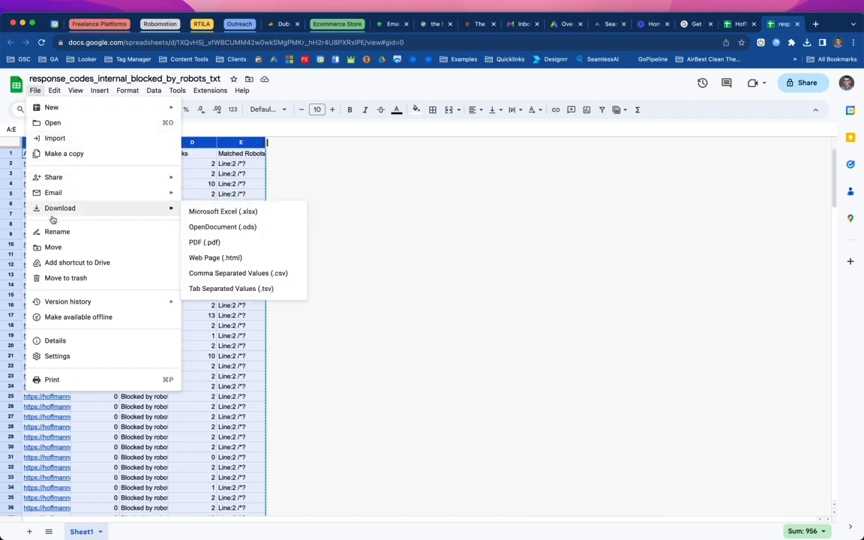
pyautogui.click(52, 278)
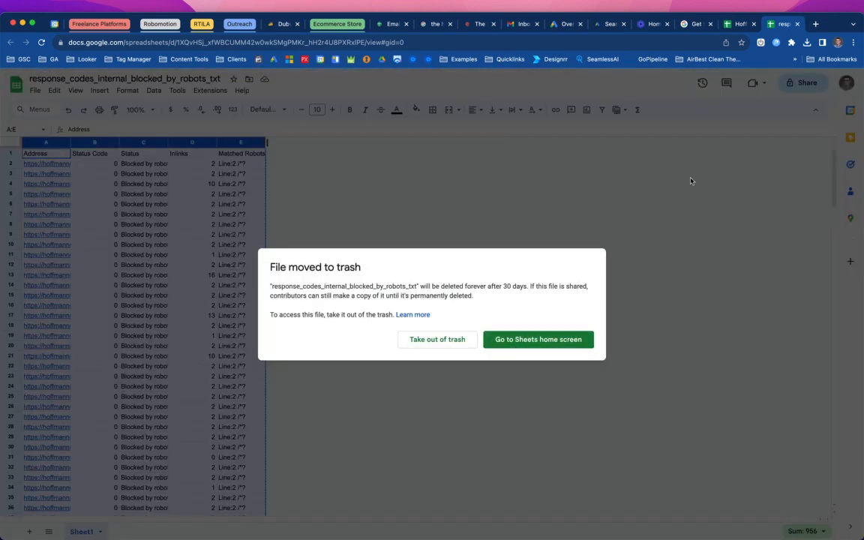
pyautogui.click(736, 24)
# - Open the Canonicals: Missing issue in SEO Spider to view its URLs
pyautogui.hotkey('ctrl', 'Left')
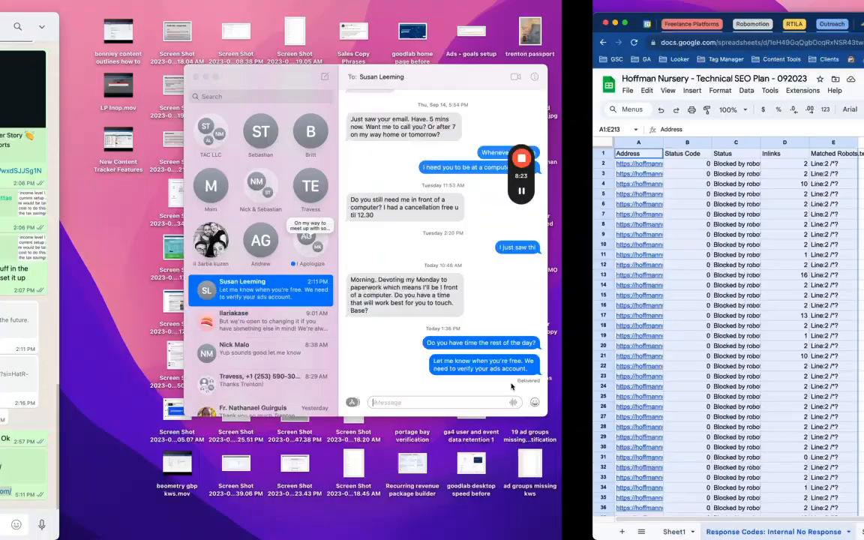
pyautogui.hotkey('ctrl', 'Right')
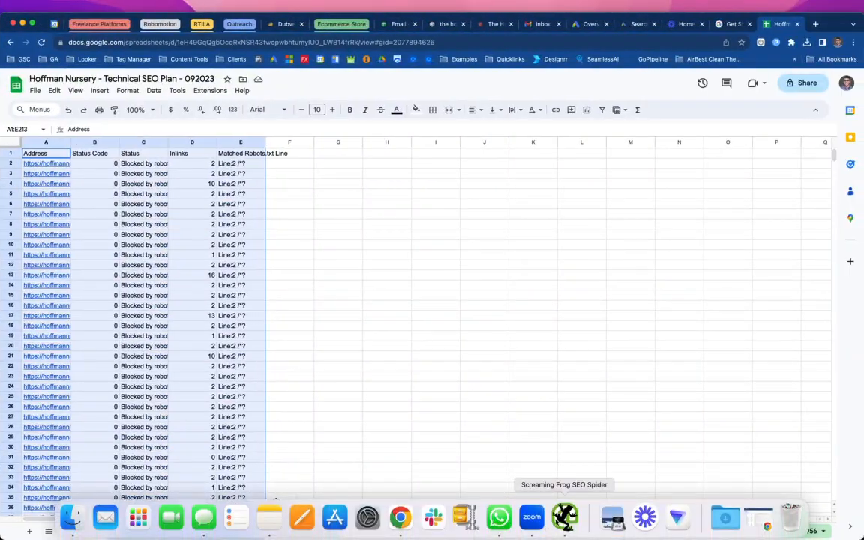
pyautogui.click(564, 516)
pyautogui.click(647, 98)
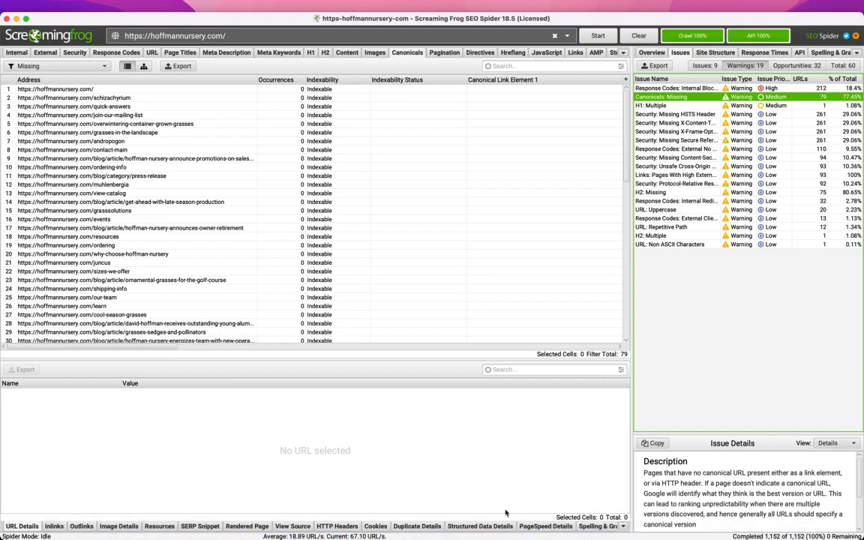
# - Rearrange windows across desktops so the plan spreadsheet sits on the desktop next to SEO Spider
pyautogui.moveTo(565, 517)
pyautogui.hotkey('ctrl', 'Right')
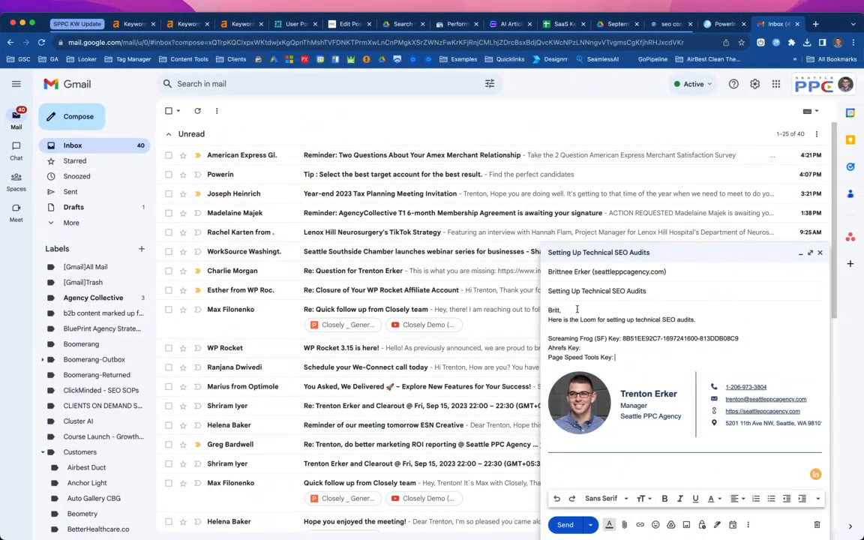
pyautogui.hotkey('ctrl', 'Right')
pyautogui.hotkey('ctrl', 'Left')
pyautogui.hotkey('ctrl', 'Up')
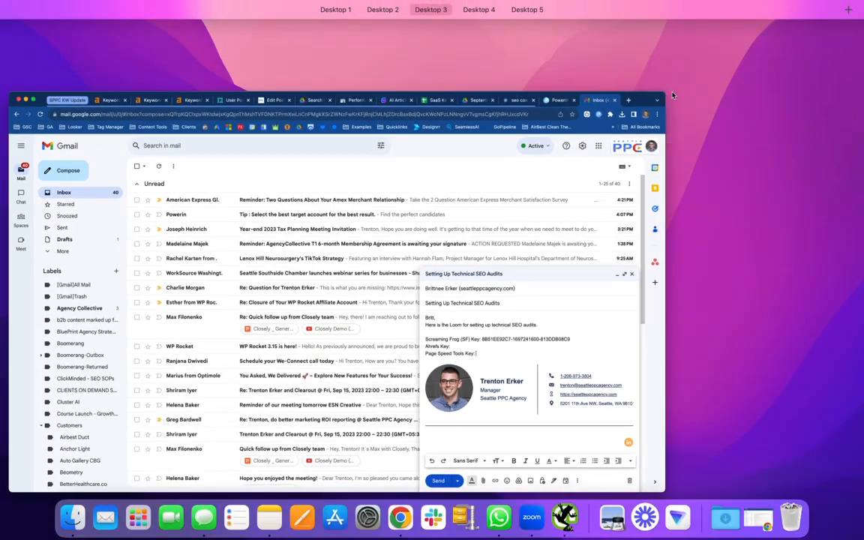
pyautogui.moveTo(455, 3)
pyautogui.click(854, 28)
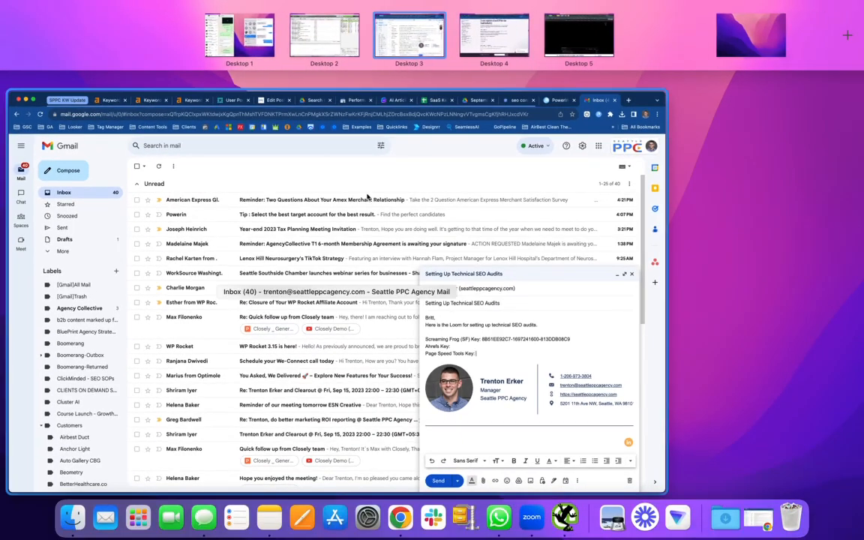
pyautogui.moveTo(365, 198); pyautogui.dragTo(375, 30)
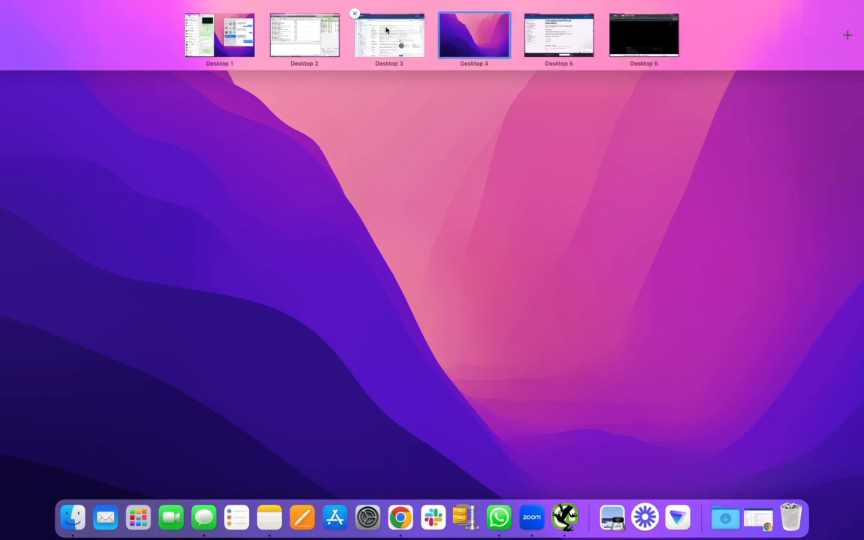
pyautogui.click(380, 36)
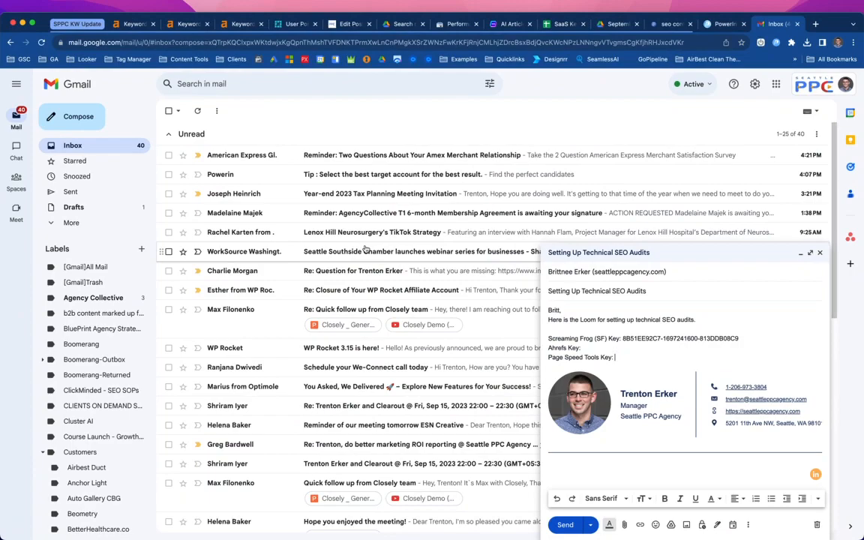
pyautogui.hotkey('ctrl', 'Up')
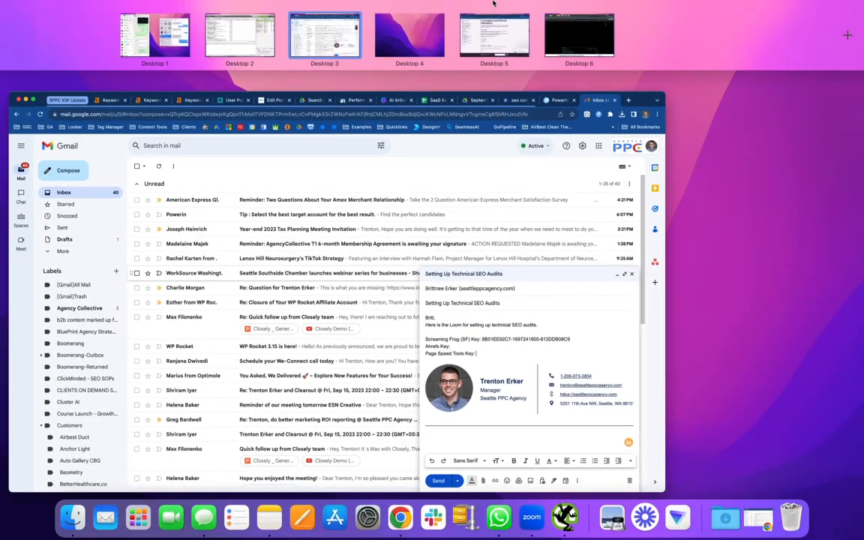
pyautogui.click(240, 53)
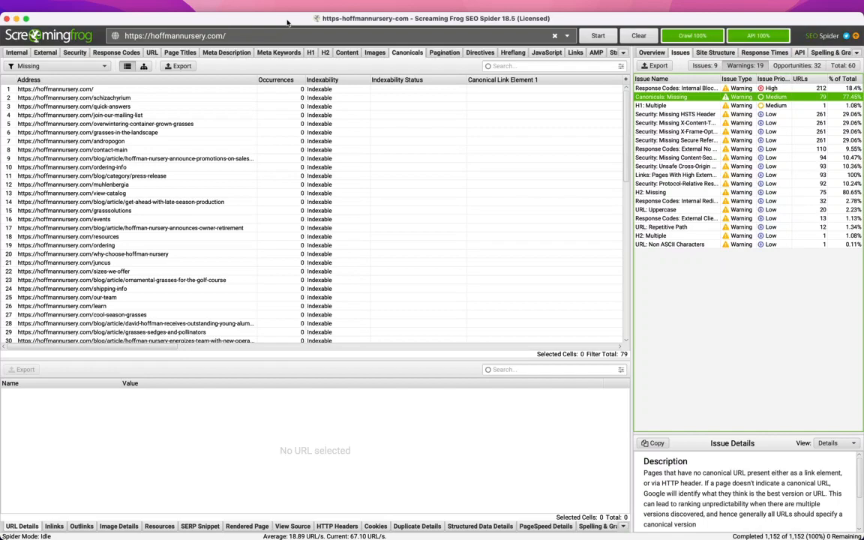
pyautogui.hotkey('ctrl', 'Up')
pyautogui.moveTo(540, 297); pyautogui.dragTo(480, 33)
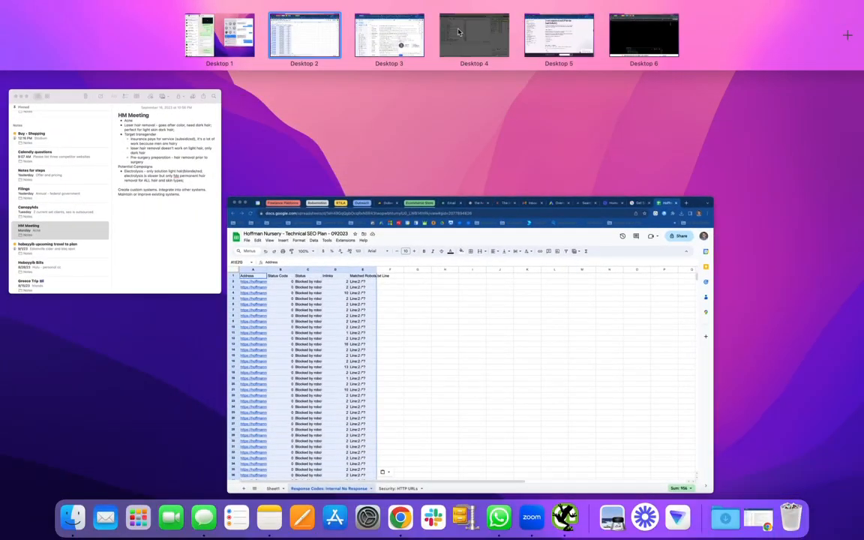
pyautogui.click(310, 36)
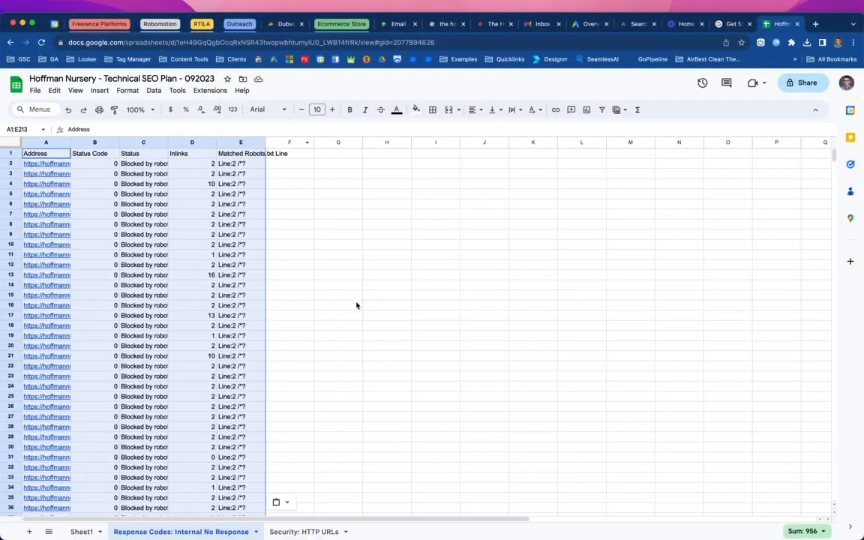
pyautogui.hotkey('ctrl', 'Right')
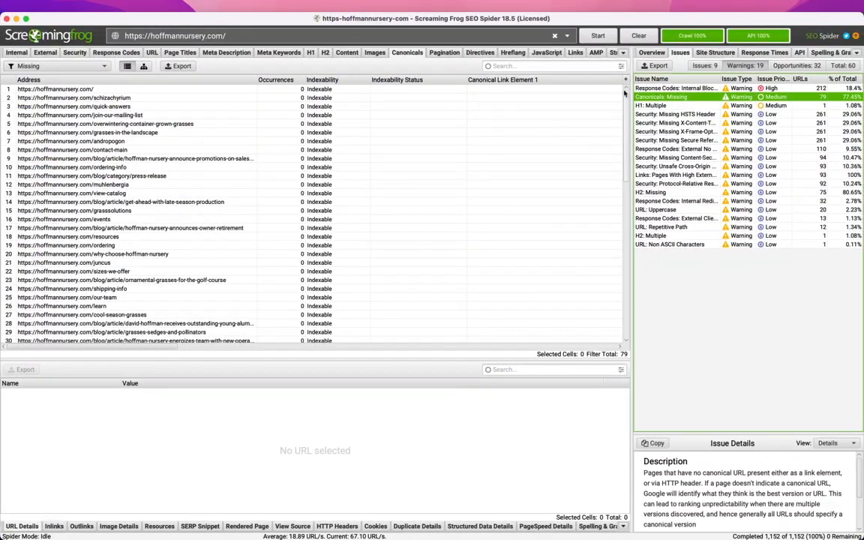
# - Export the Canonicals: Missing URLs as an Excel workbook named canonicals_missing.xlsx
pyautogui.hotkey('ctrl', 'Left')
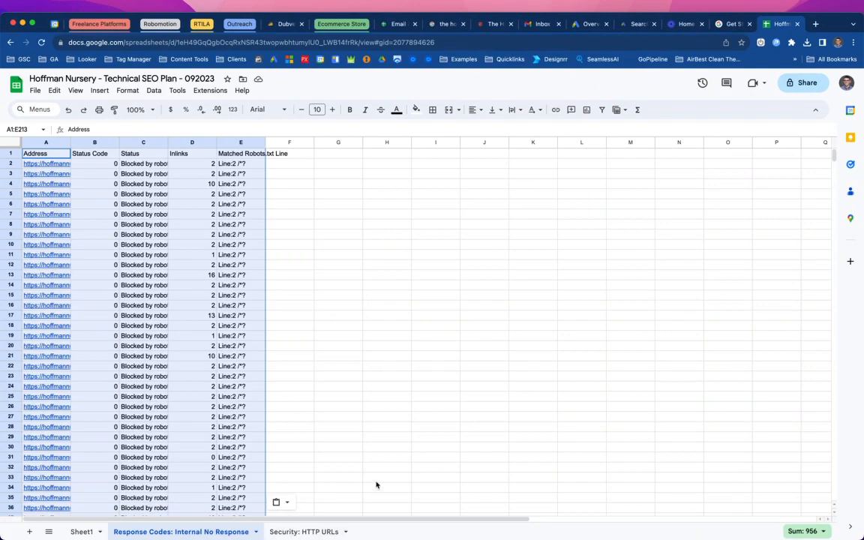
pyautogui.hotkey('ctrl', 'Right')
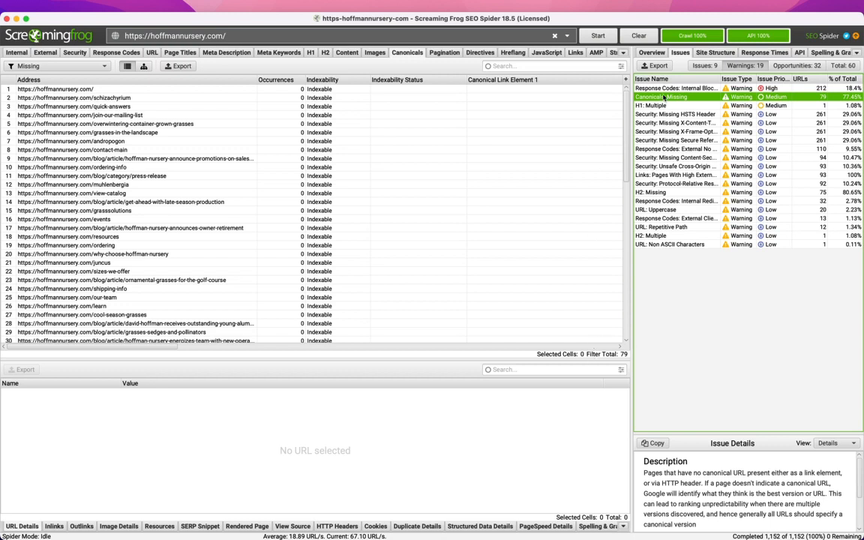
pyautogui.click(178, 66)
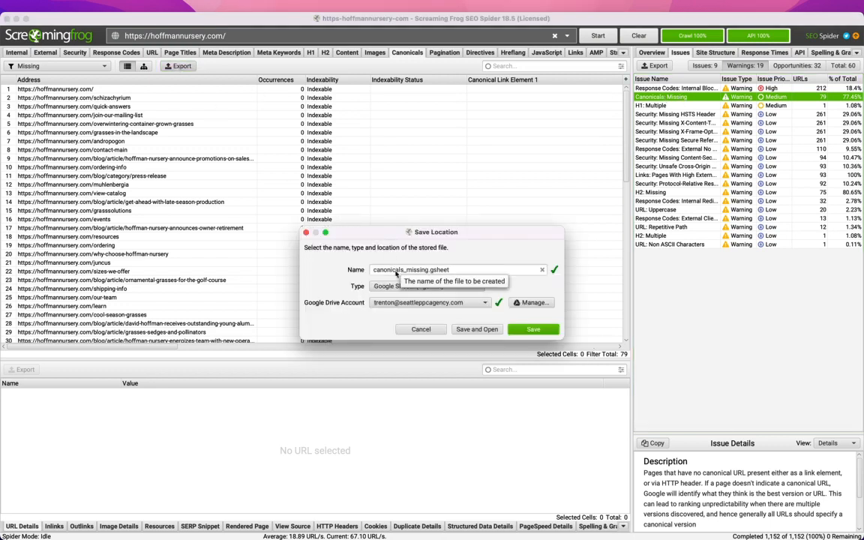
pyautogui.click(443, 302)
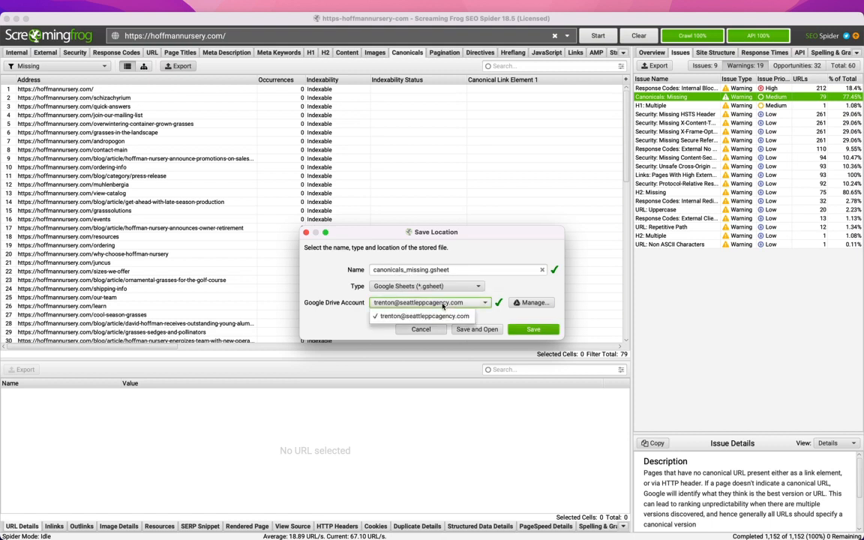
pyautogui.click(427, 286)
pyautogui.click(413, 323)
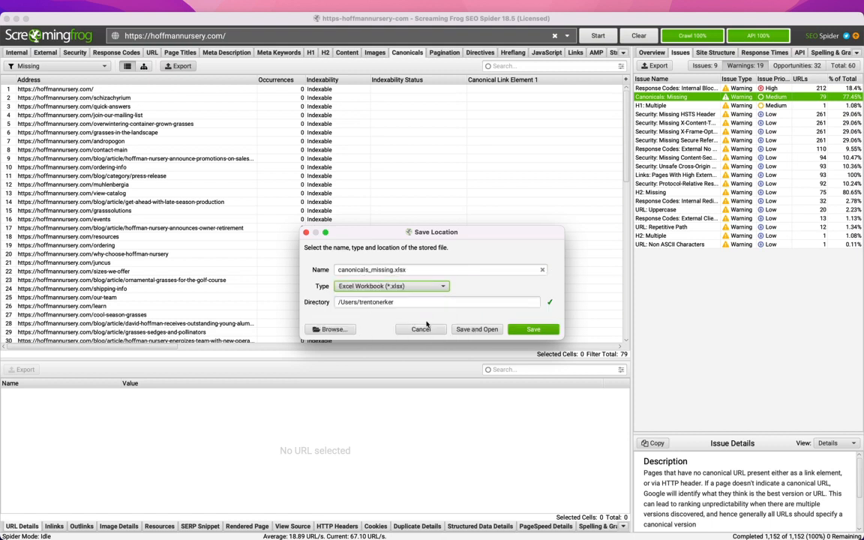
pyautogui.click(407, 287)
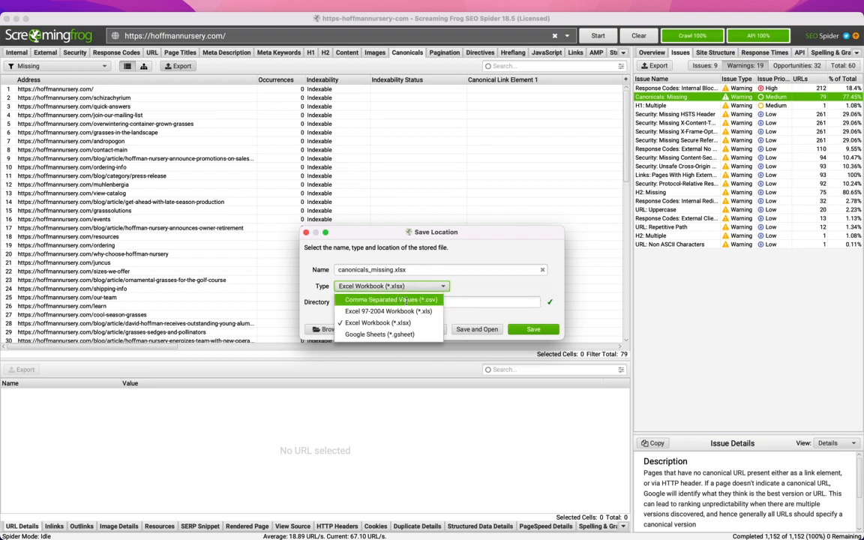
pyautogui.click(377, 322)
pyautogui.click(534, 329)
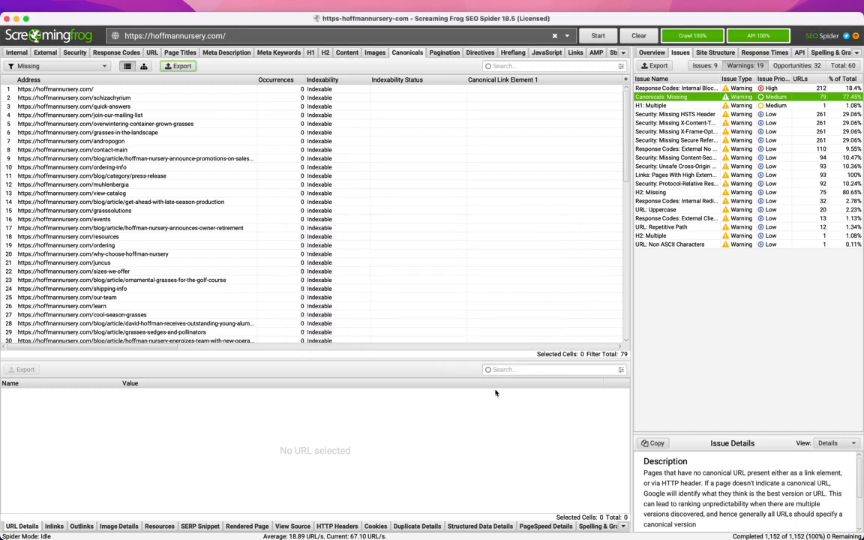
# - Inspect the H1: Multiple and Security: Missing HSTS Header issues in SEO Spider
pyautogui.click(638, 106)
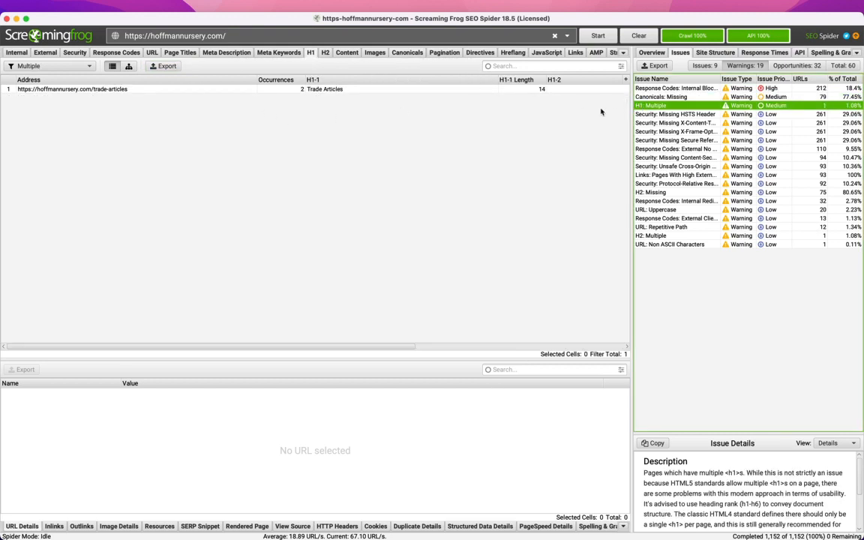
pyautogui.click(637, 115)
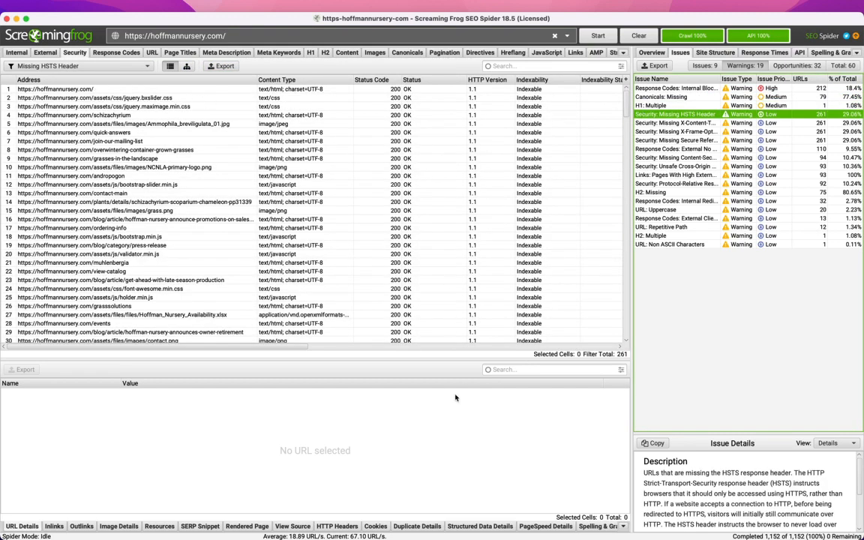
# - Open the Security: HTTP URLs sheet and try to import an exported file by browsing the Downloads, Documents and Desktop folders
pyautogui.hotkey('ctrl', 'Left')
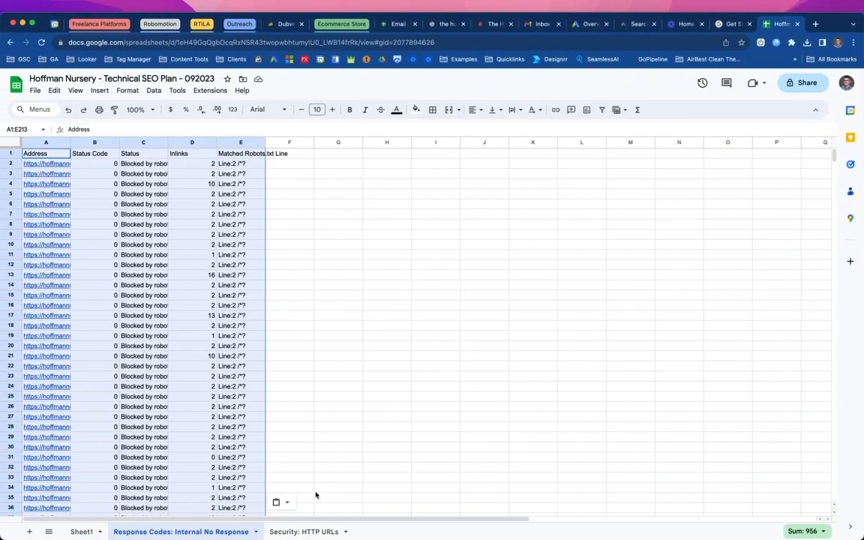
pyautogui.click(295, 532)
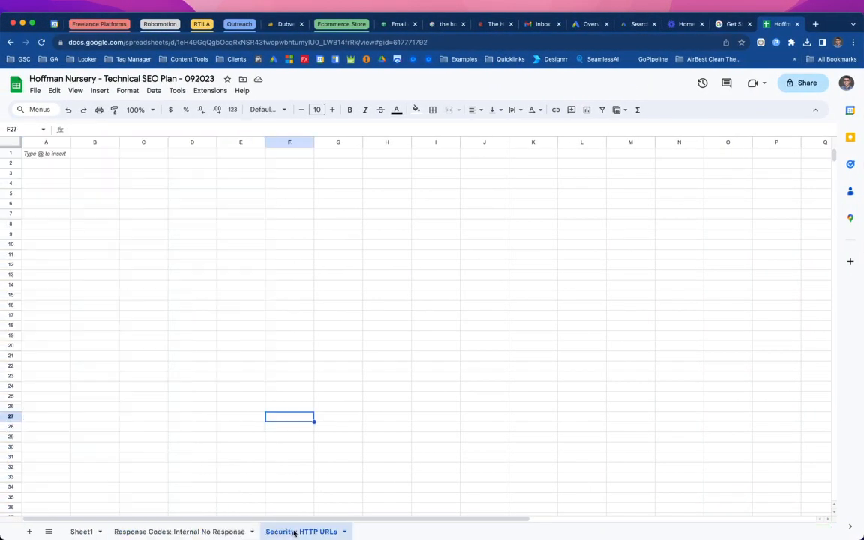
pyautogui.click(35, 90)
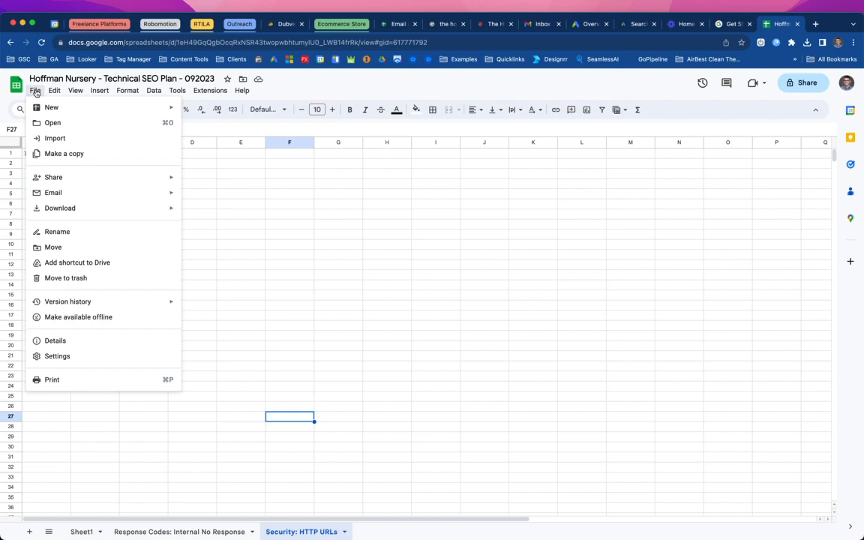
pyautogui.click(56, 140)
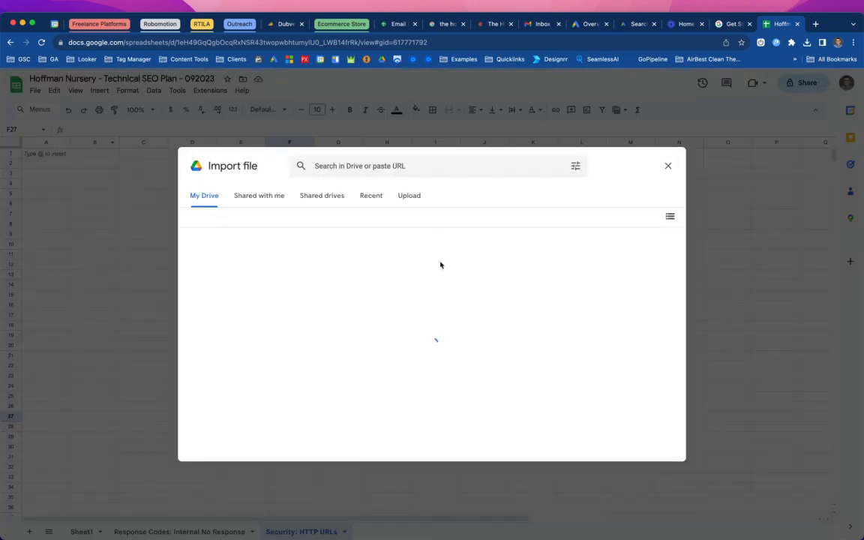
pyautogui.click(413, 197)
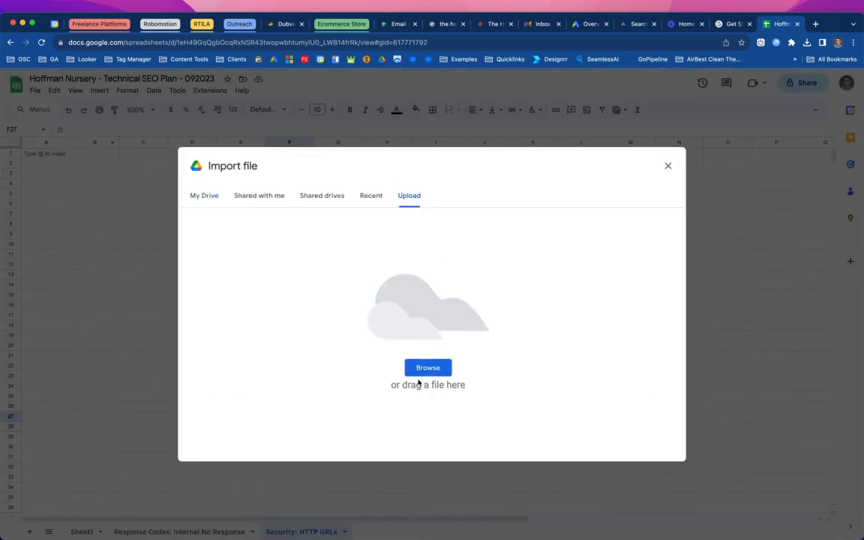
pyautogui.click(429, 367)
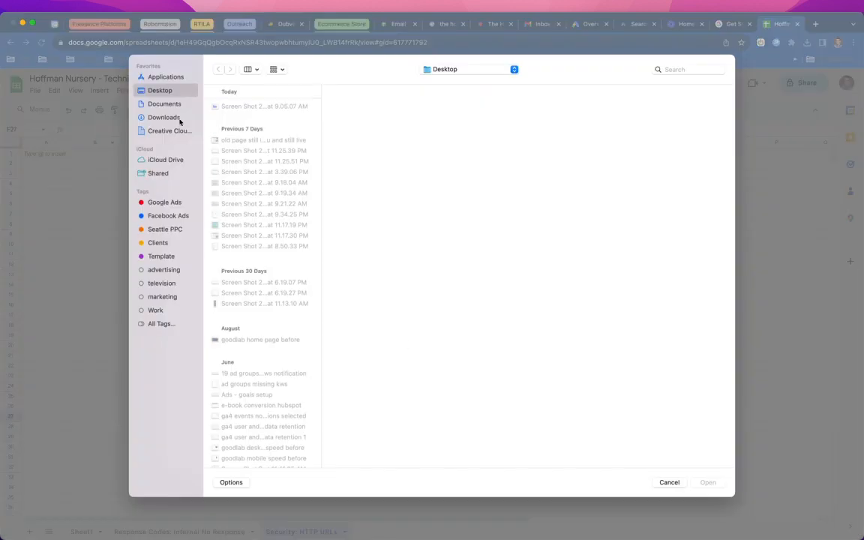
pyautogui.click(164, 118)
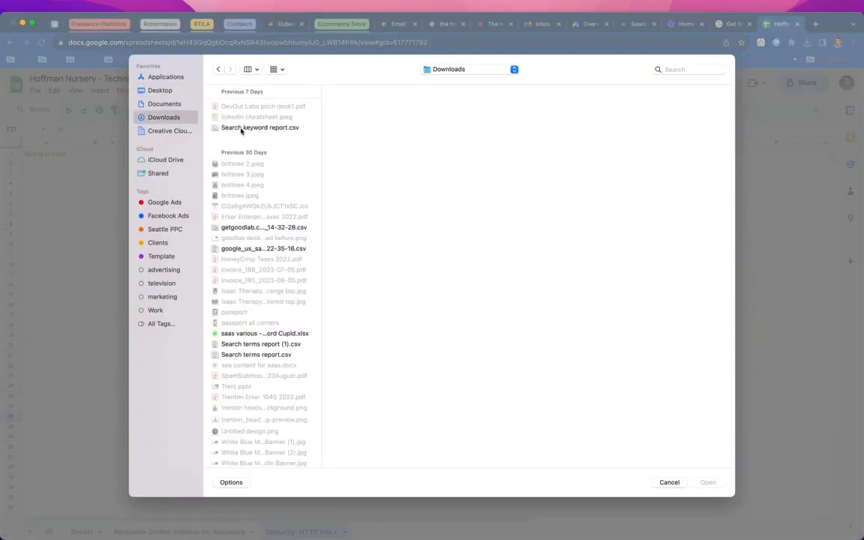
pyautogui.click(165, 105)
pyautogui.click(158, 118)
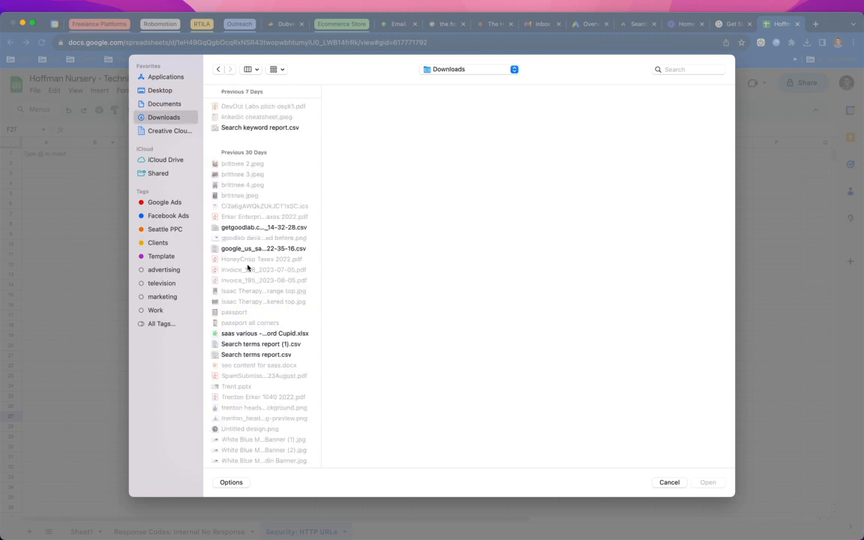
pyautogui.click(261, 70)
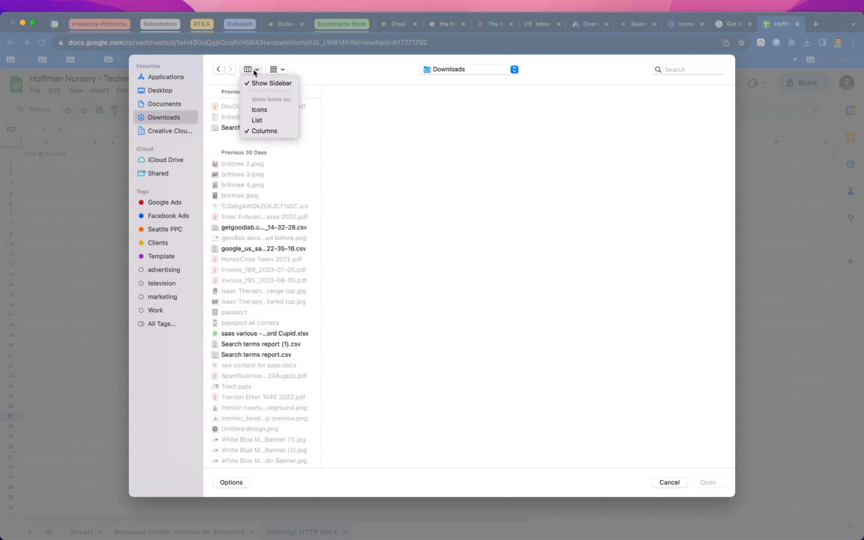
pyautogui.click(256, 118)
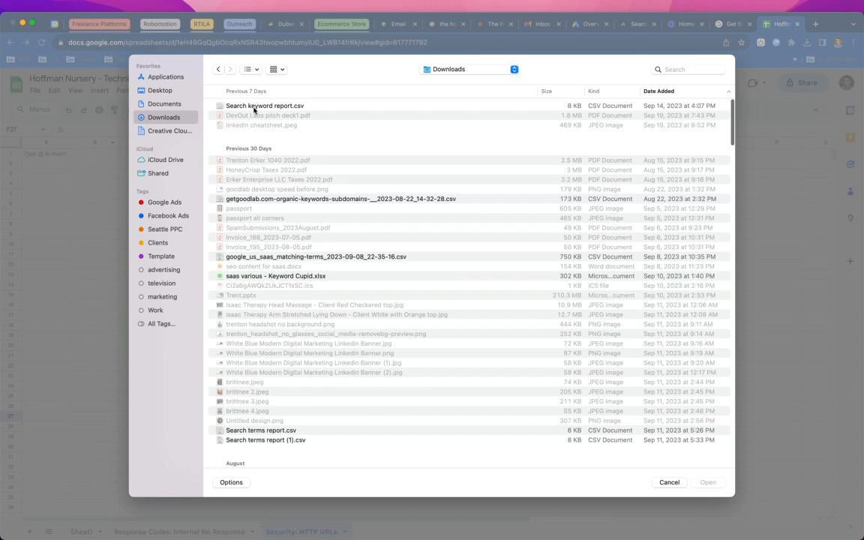
pyautogui.click(253, 107)
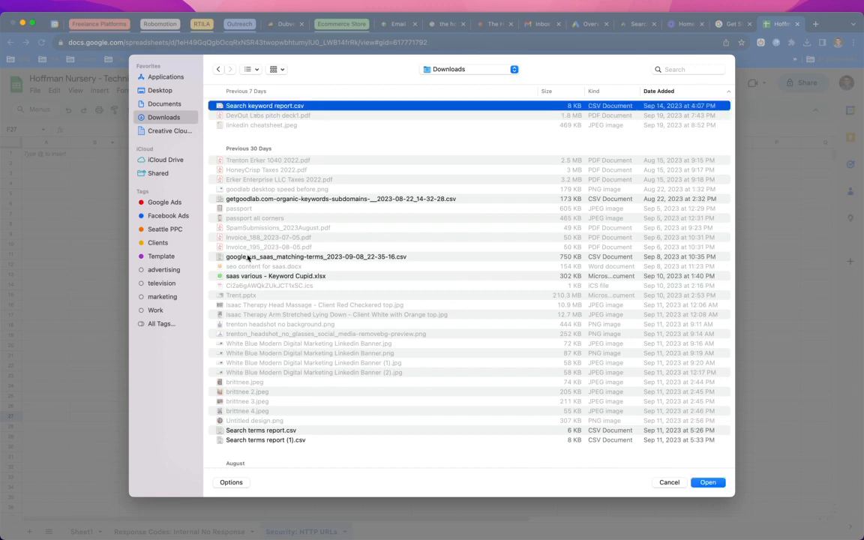
pyautogui.scroll(-10, 257, 270)
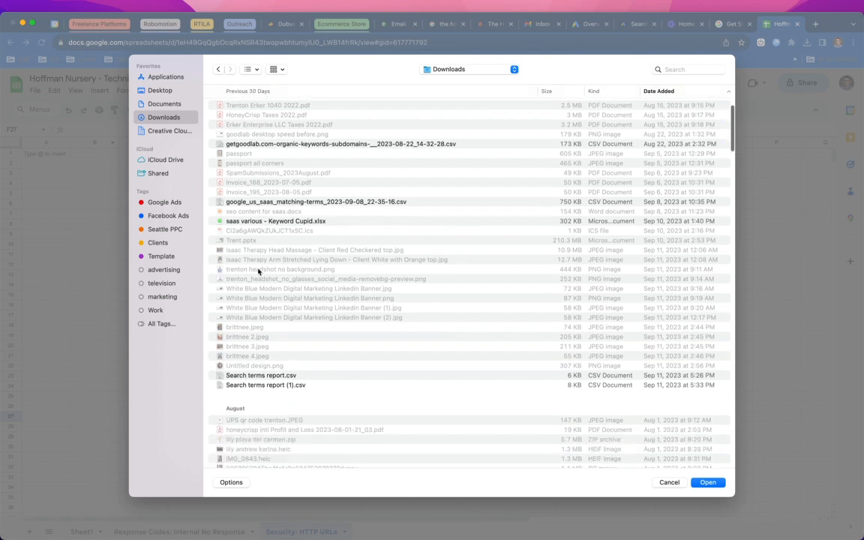
pyautogui.scroll(10, 235, 276)
pyautogui.click(151, 104)
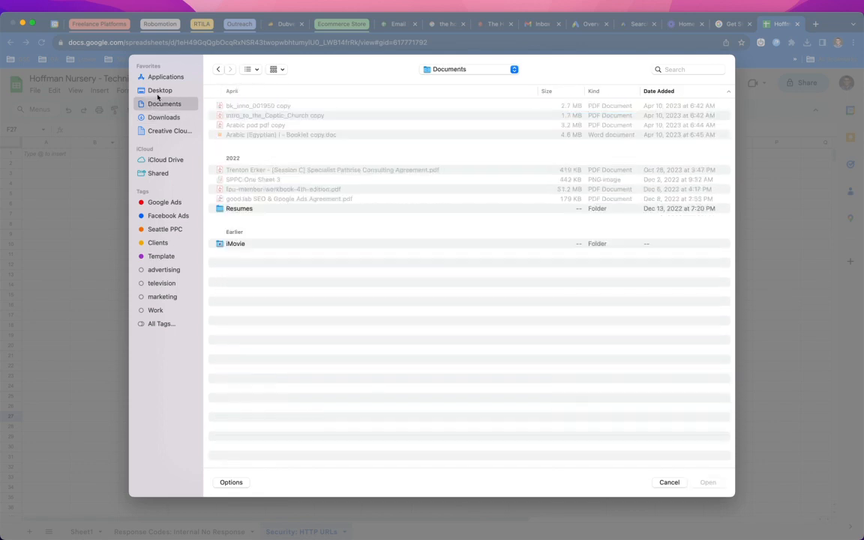
pyautogui.click(154, 90)
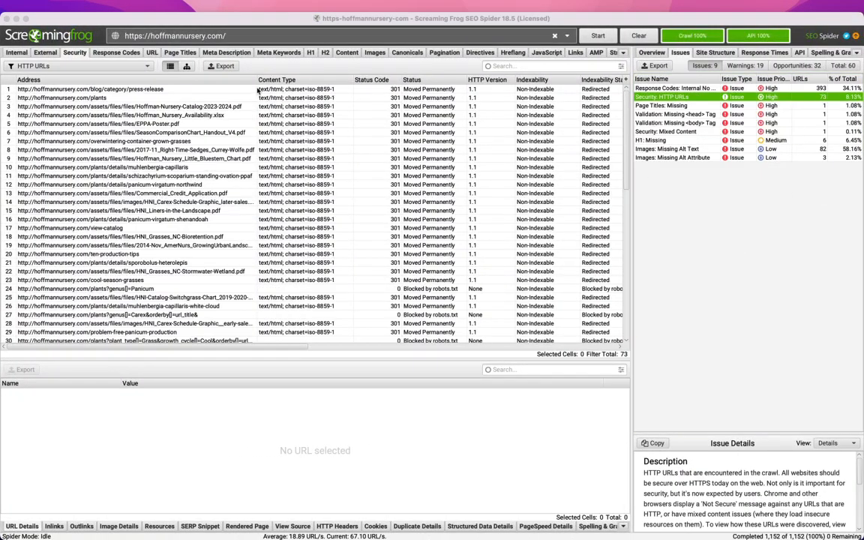
# - Export the Security: HTTP URLs issue as security_http_urls.xlsx into the Downloads folder
pyautogui.click(222, 66)
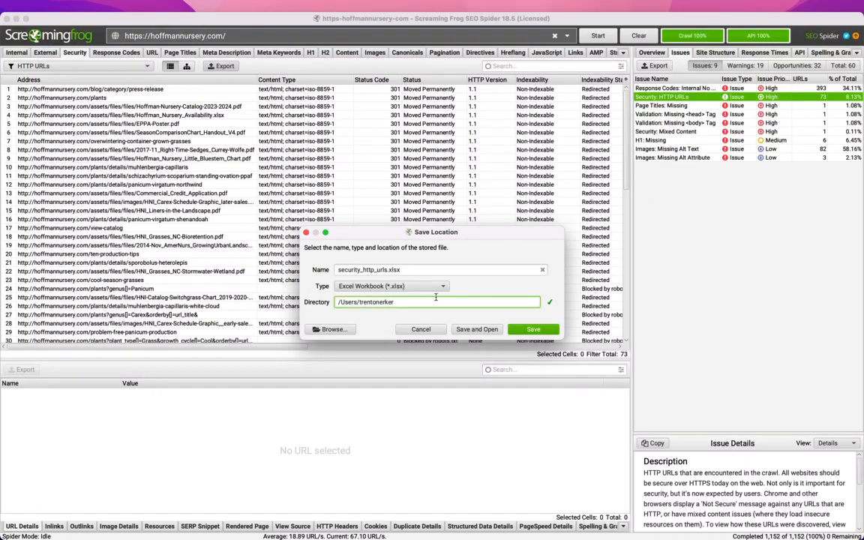
pyautogui.click(331, 329)
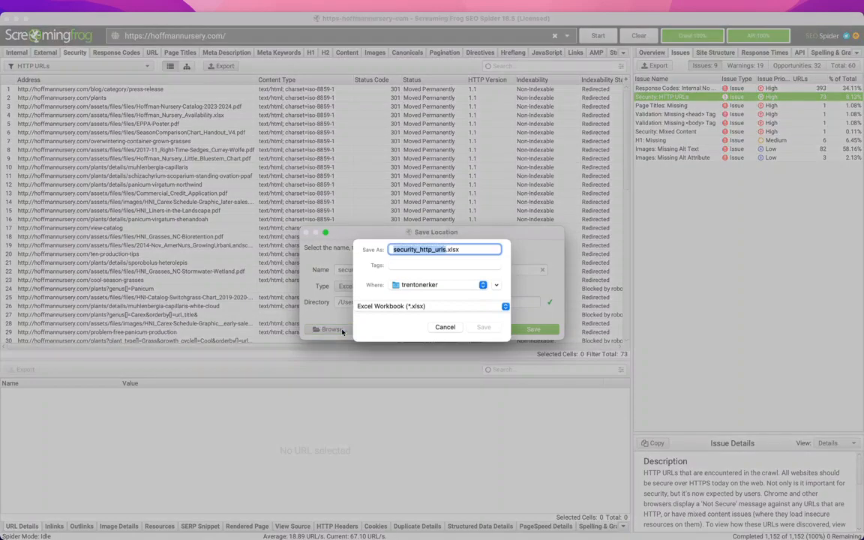
pyautogui.click(439, 290)
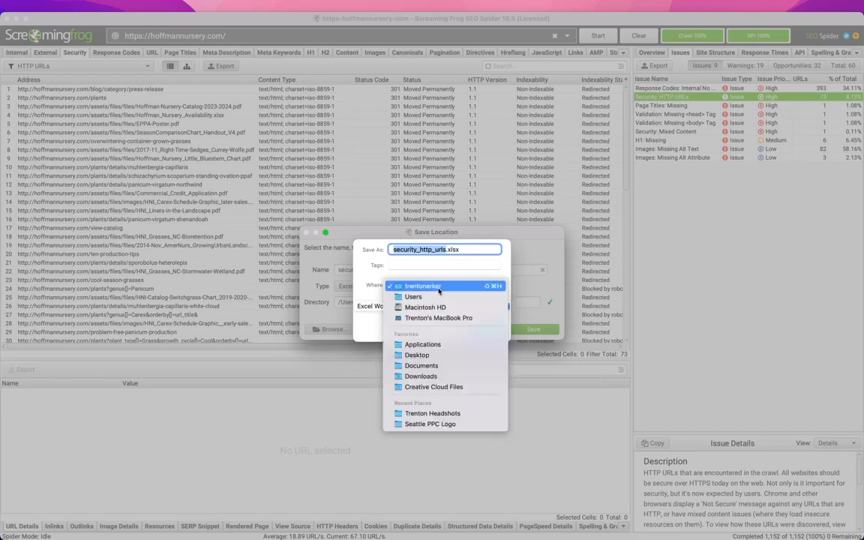
pyautogui.click(426, 377)
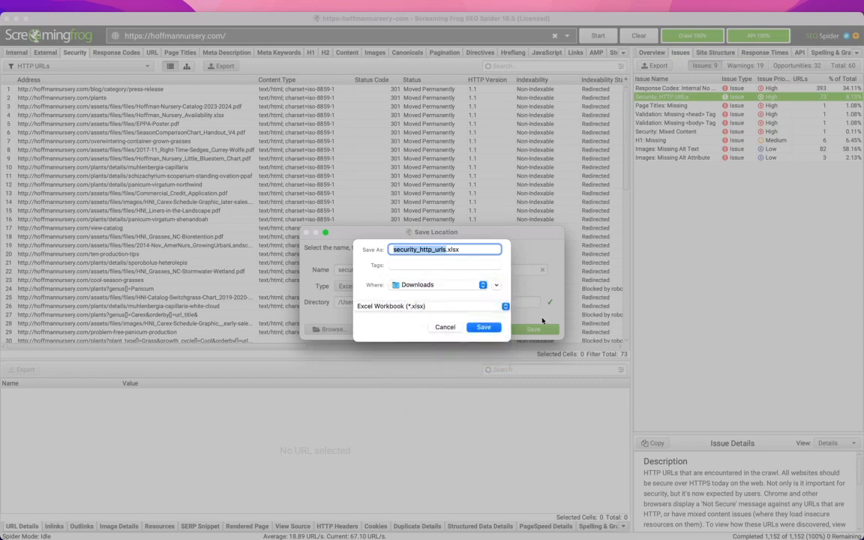
pyautogui.click(473, 330)
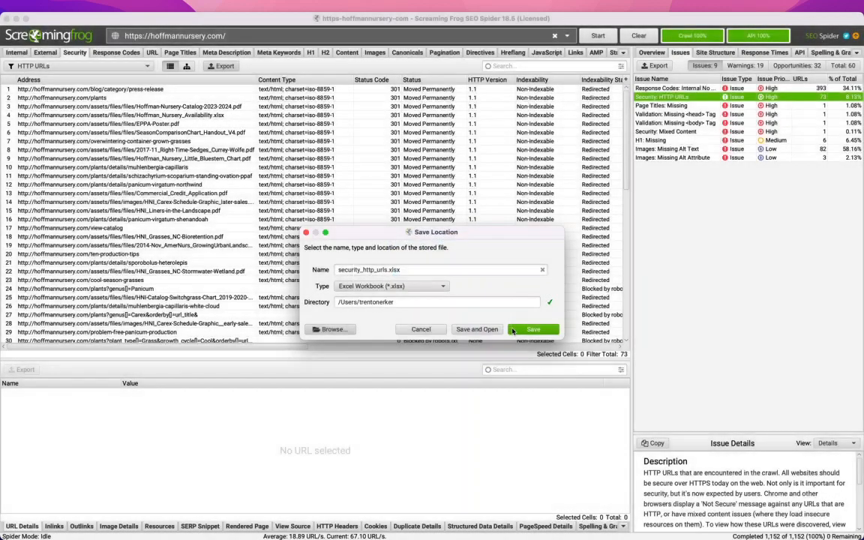
pyautogui.click(533, 329)
pyautogui.click(530, 247)
# - Import security_http_urls.xlsx from Downloads into the spreadsheet, inserting it as a new sheet
pyautogui.press('super+Tab')
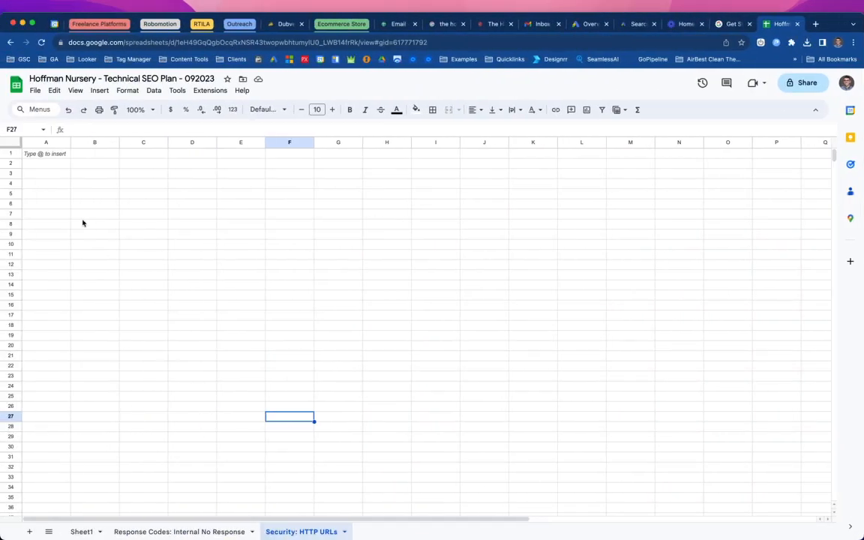
pyautogui.click(45, 153)
pyautogui.click(35, 90)
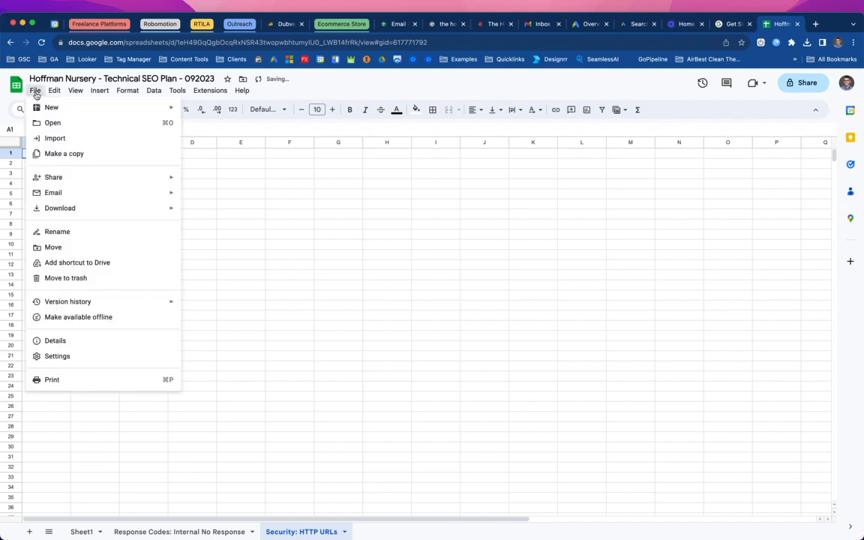
pyautogui.click(43, 138)
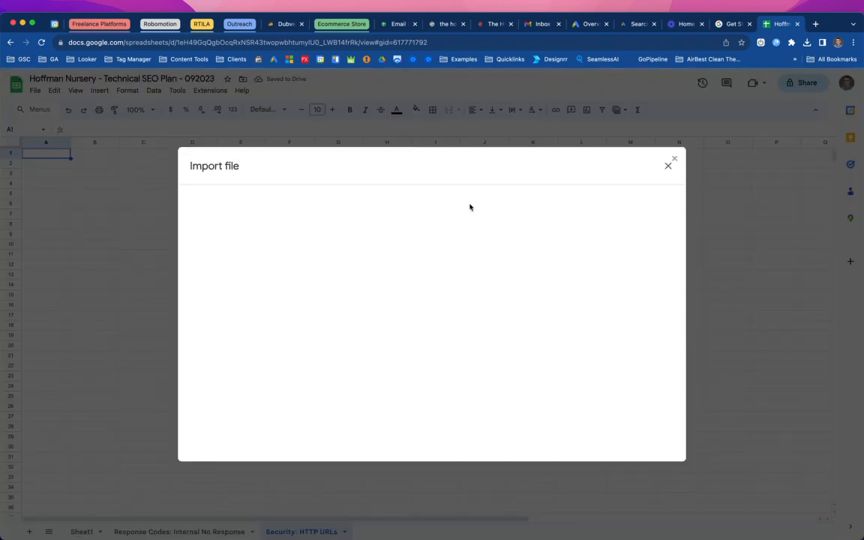
pyautogui.click(410, 194)
pyautogui.click(429, 368)
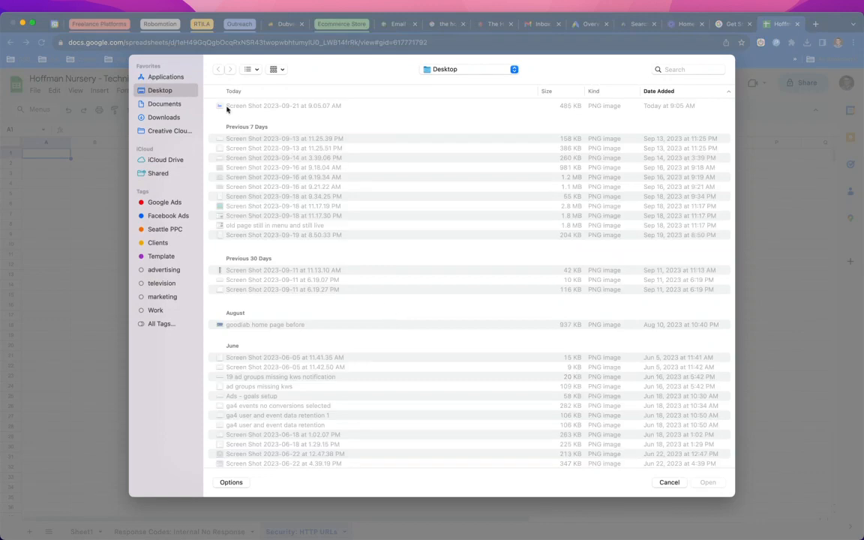
pyautogui.click(173, 117)
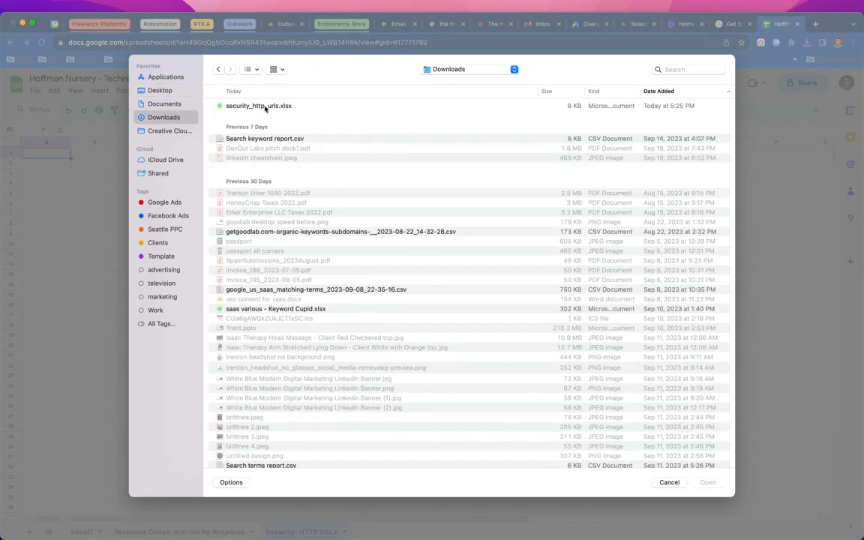
pyautogui.click(265, 107)
pyautogui.doubleClick(265, 106)
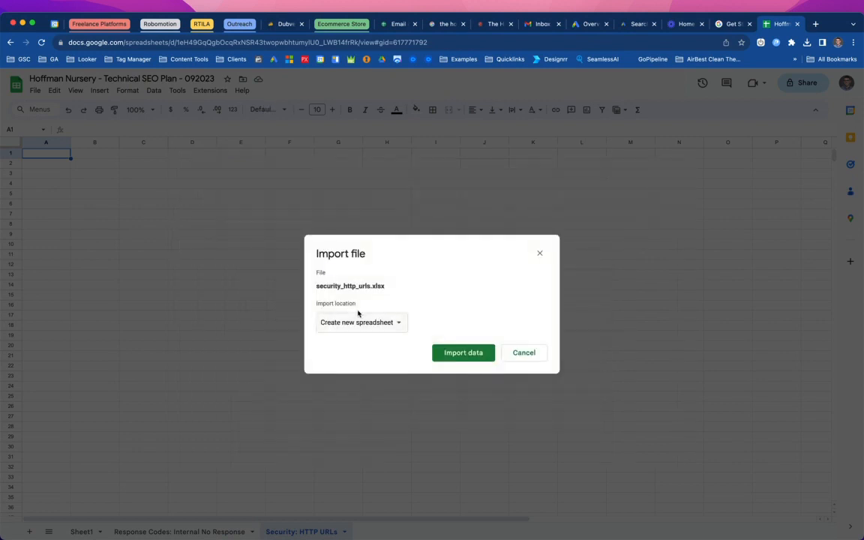
pyautogui.click(384, 327)
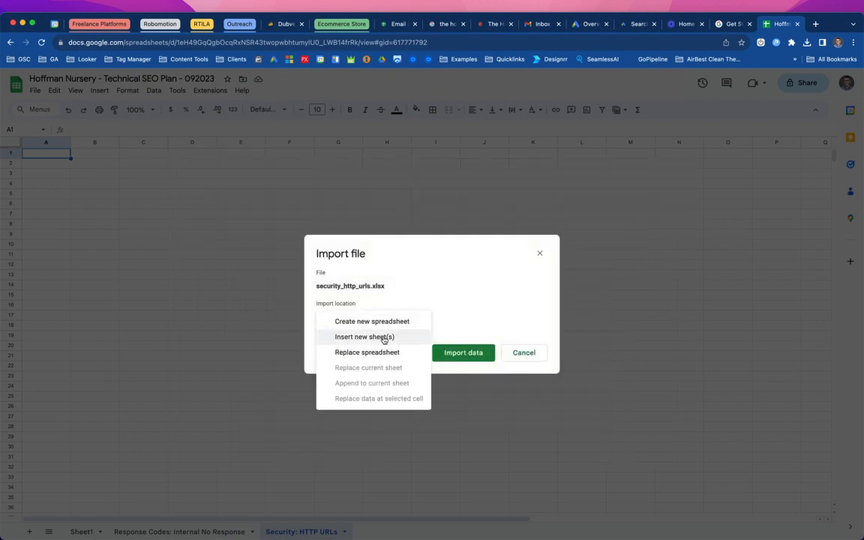
pyautogui.click(384, 338)
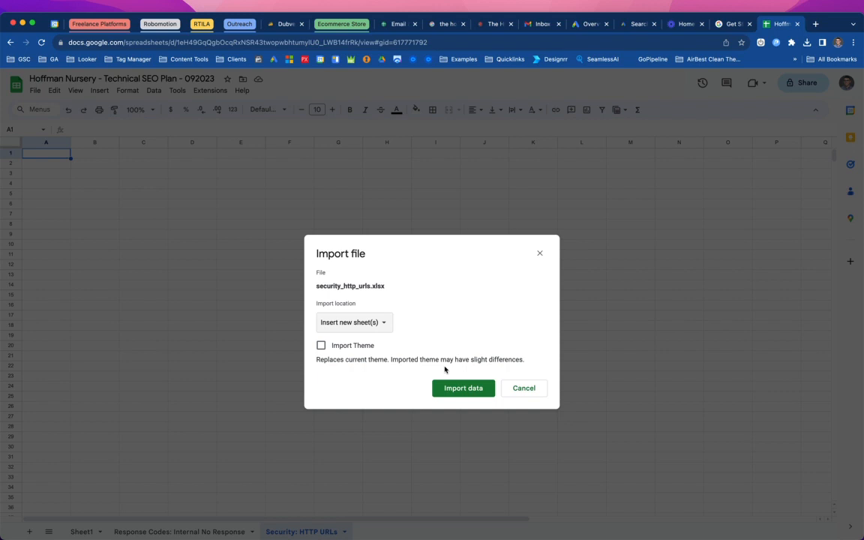
pyautogui.click(357, 324)
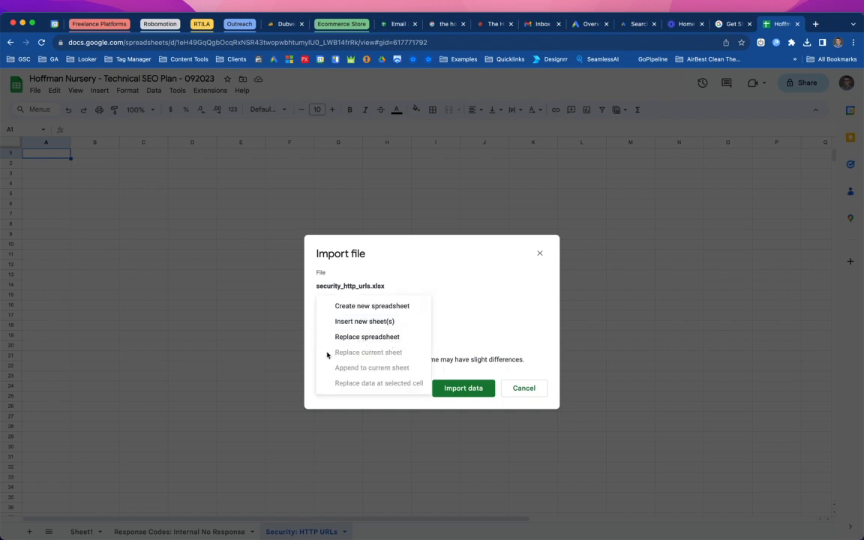
pyautogui.click(453, 328)
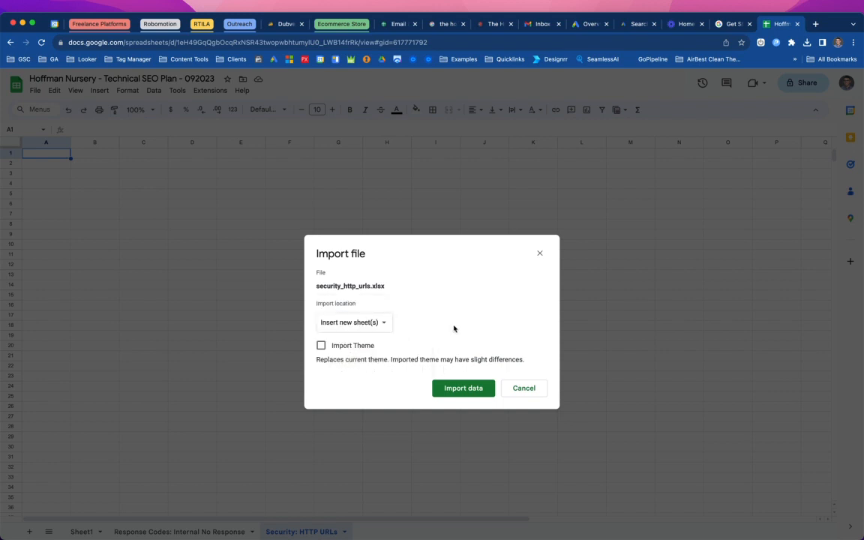
pyautogui.click(451, 389)
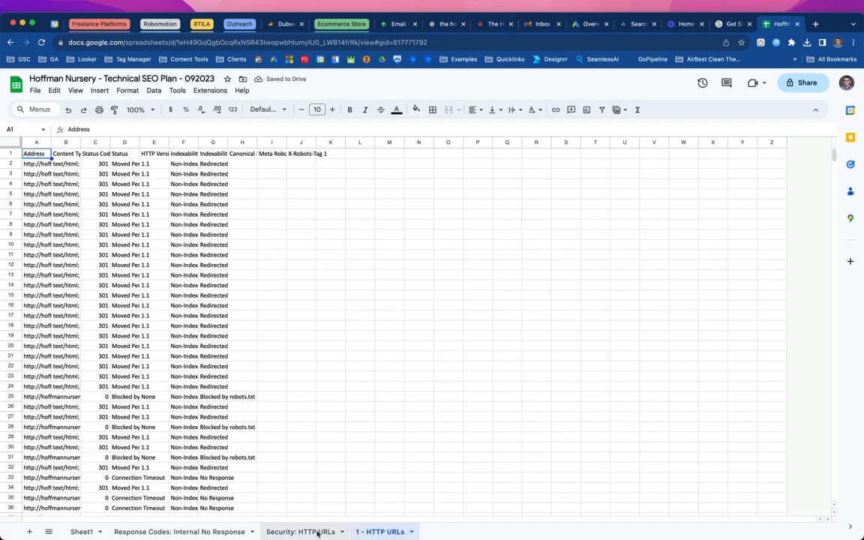
# - Copy the name of the empty Security: HTTP URLs sheet for reuse
pyautogui.click(315, 531)
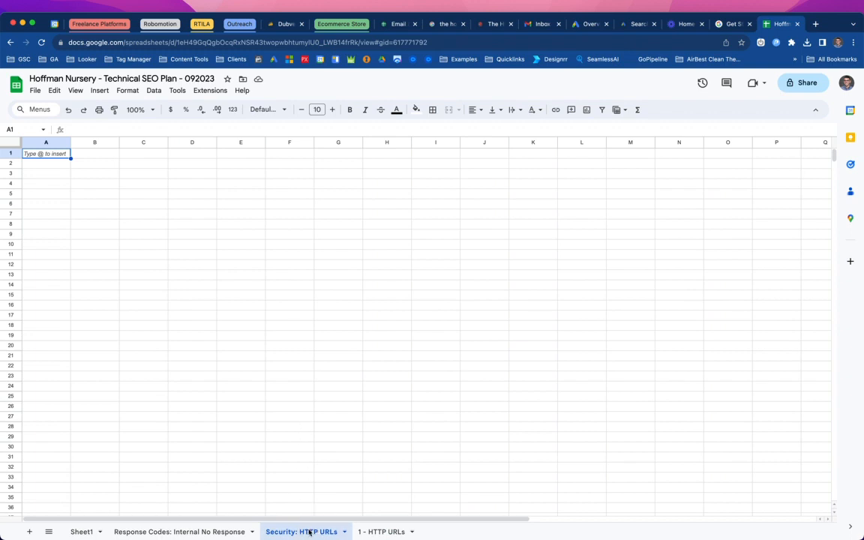
pyautogui.rightClick(309, 532)
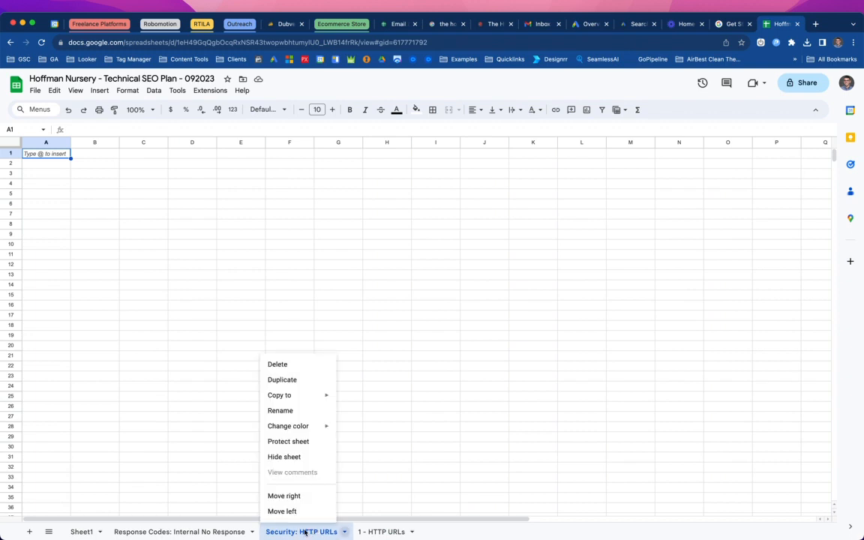
pyautogui.click(288, 411)
pyautogui.hotkey('ctrl', 'c')
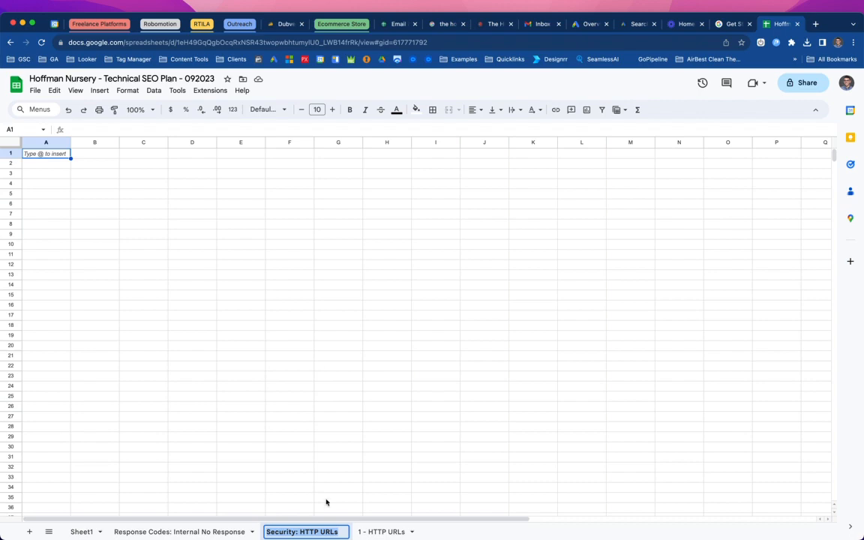
pyautogui.click(370, 531)
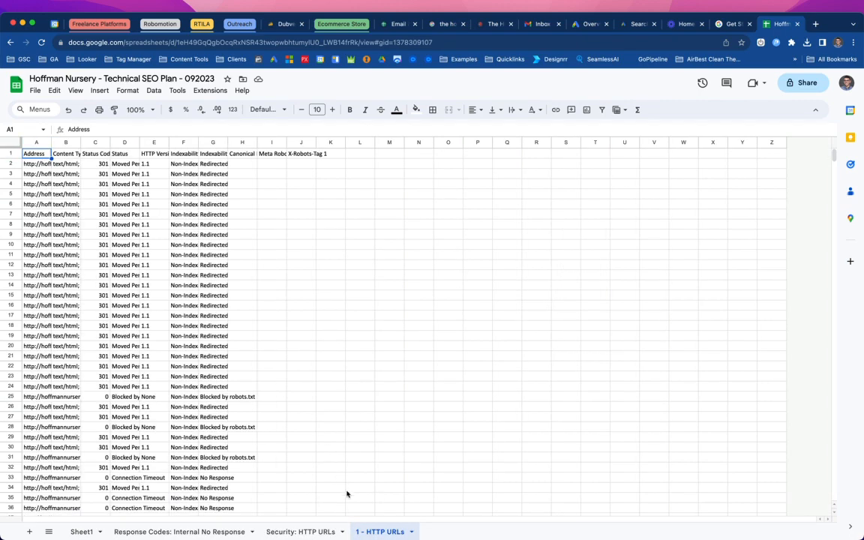
# - Try renaming the imported sheet to Security: HTTP URLs, and name it 1 instead
pyautogui.rightClick(379, 532)
pyautogui.click(371, 408)
pyautogui.hotkey('ctrl', 'v')
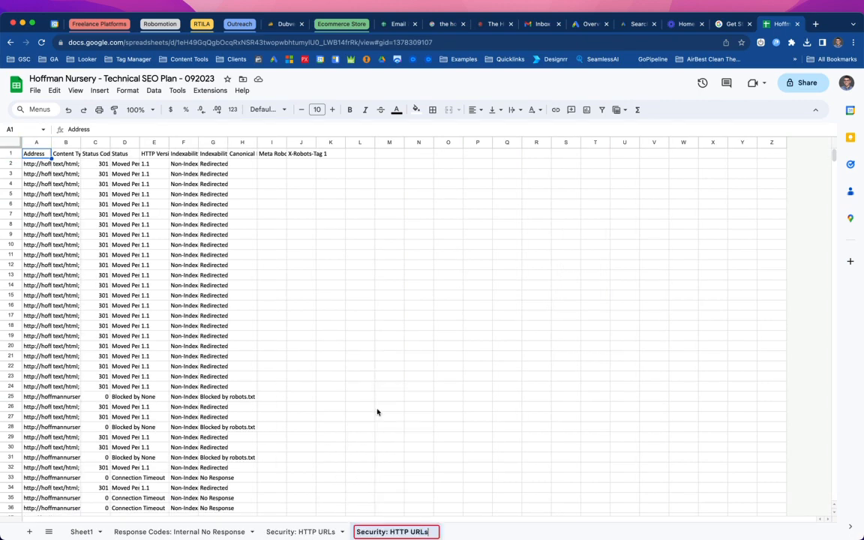
pyautogui.moveTo(372, 469); pyautogui.dragTo(570, 264)
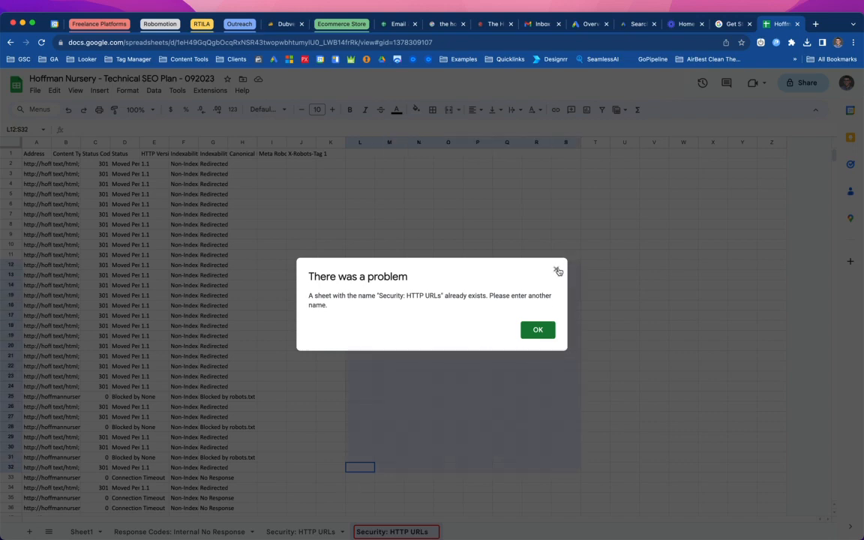
pyautogui.click(556, 269)
pyautogui.rightClick(305, 531)
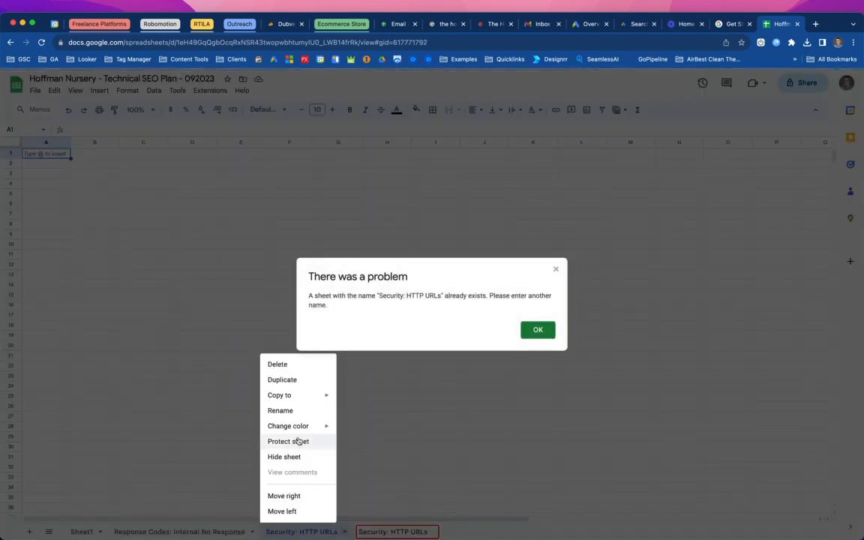
pyautogui.click(293, 366)
pyautogui.click(524, 330)
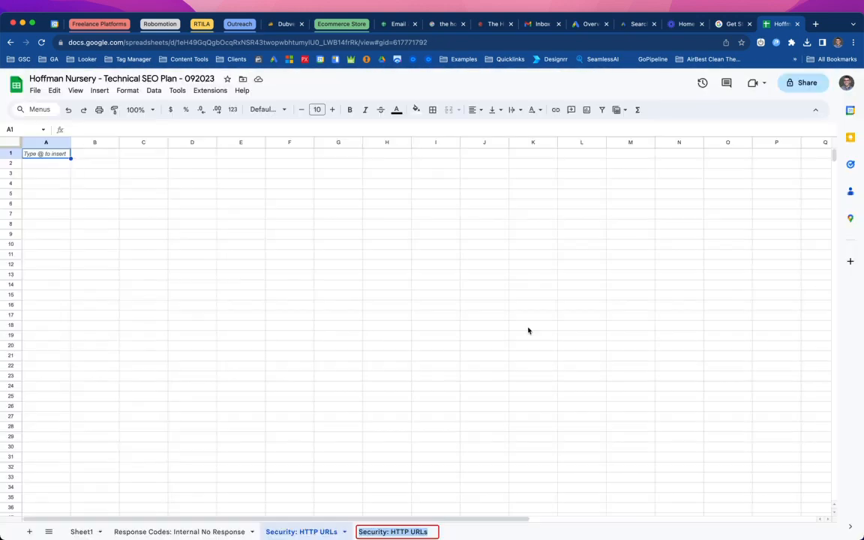
pyautogui.press('super+a')
pyautogui.write('1')
pyautogui.click(389, 489)
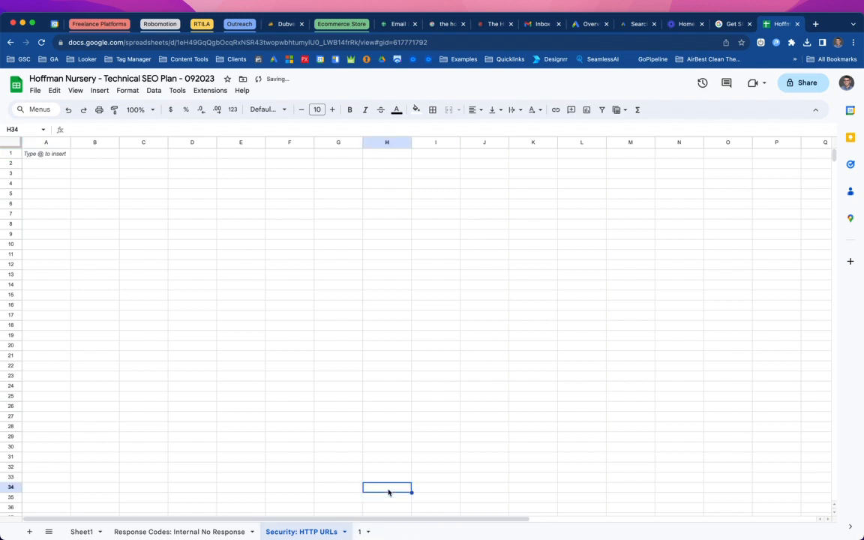
# - Delete the empty Security: HTTP URLs sheet and rename sheet 1 to Security: HTTP URLs
pyautogui.click(311, 534)
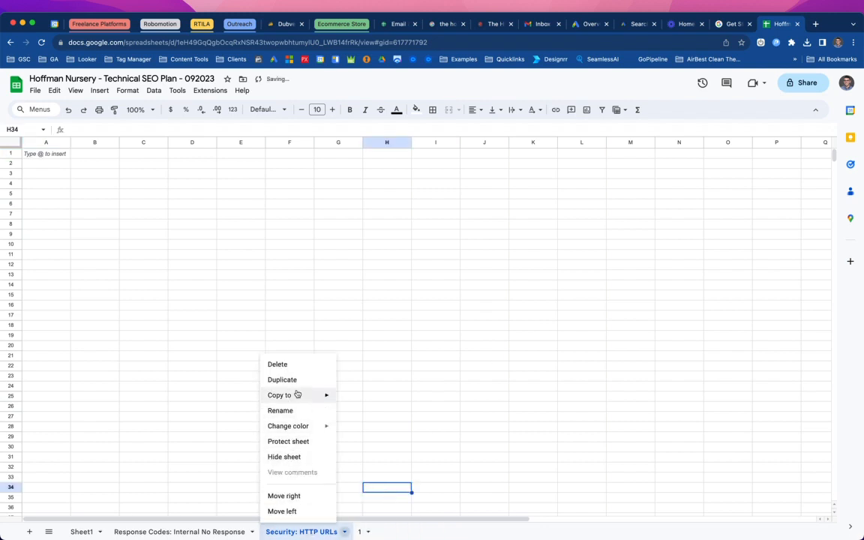
pyautogui.click(300, 364)
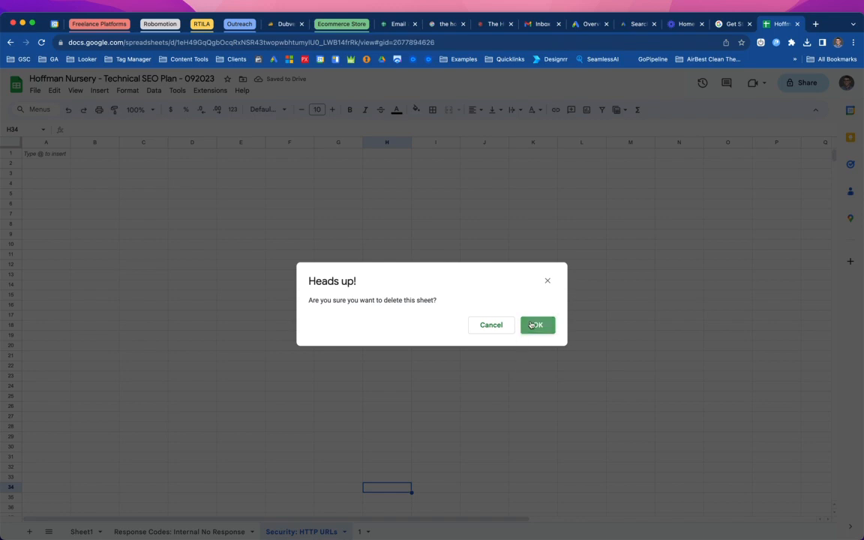
pyautogui.click(538, 325)
pyautogui.click(271, 532)
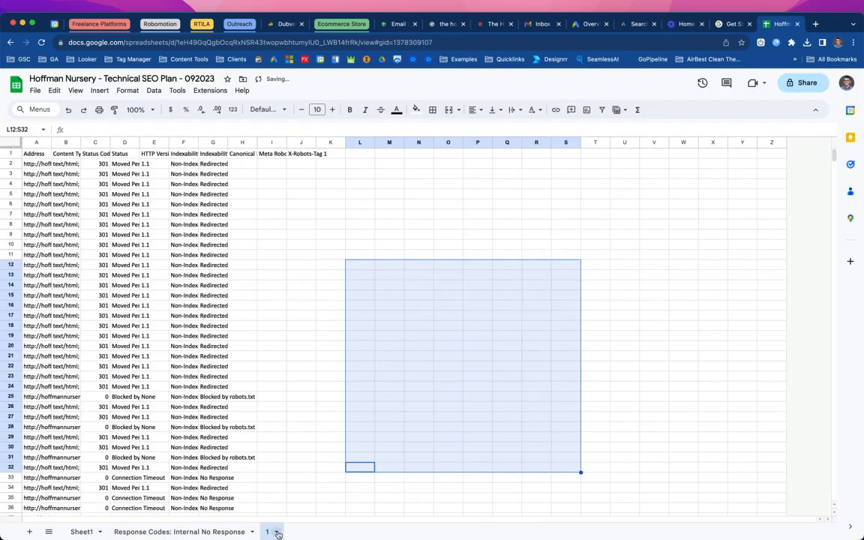
pyautogui.click(275, 532)
pyautogui.click(285, 410)
pyautogui.press('super+v')
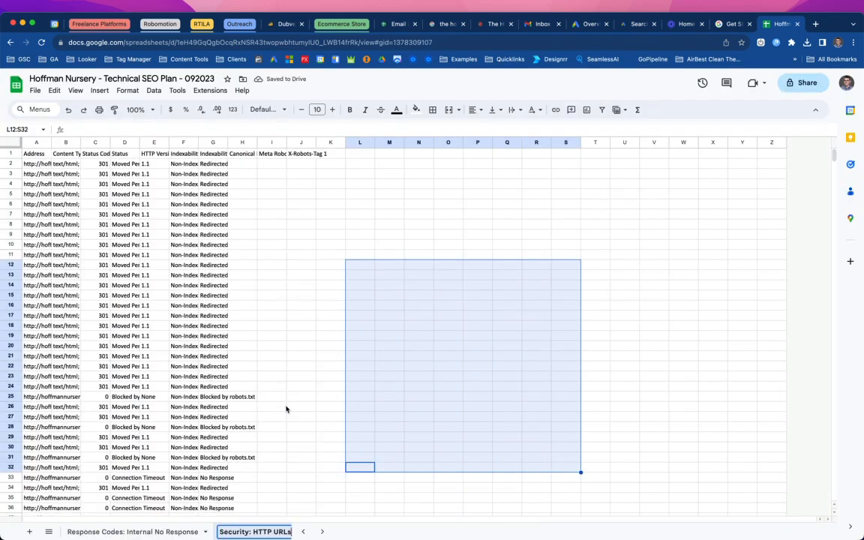
pyautogui.press('Return')
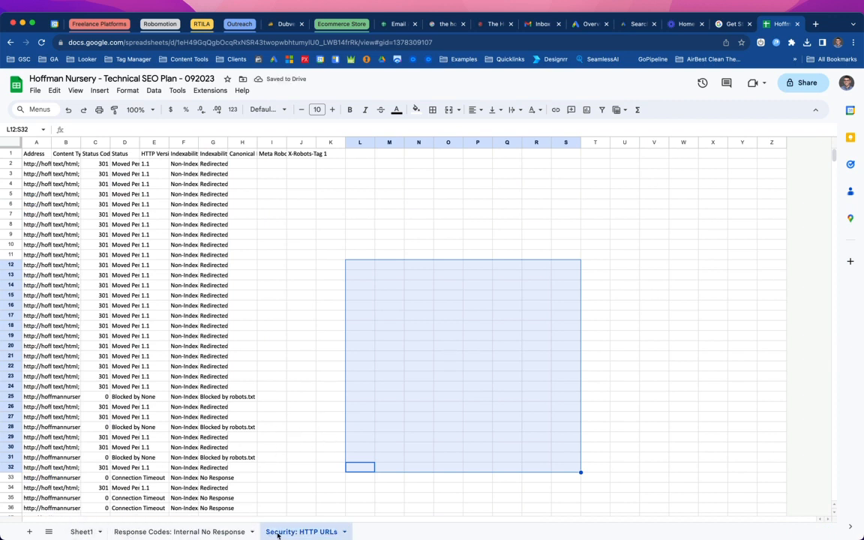
# - Add a new blank sheet to the workbook
pyautogui.click(81, 531)
pyautogui.scroll(-4, 222, 489)
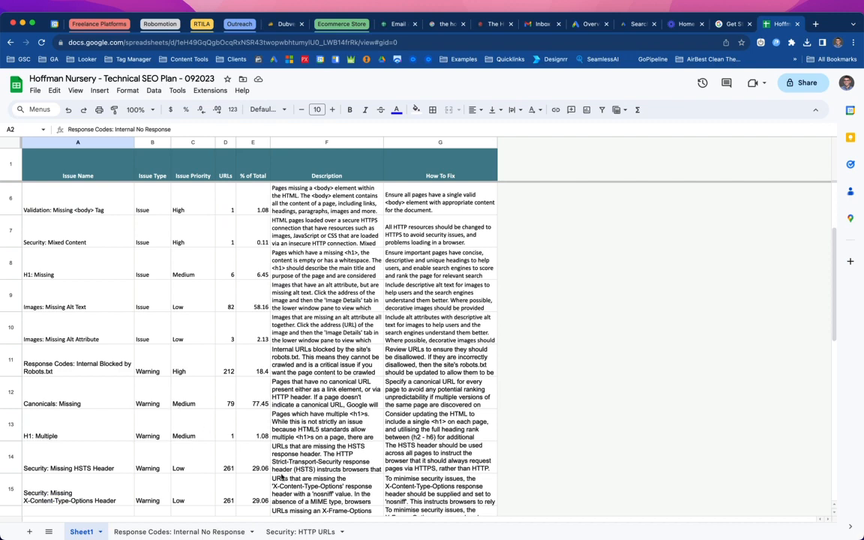
pyautogui.click(296, 532)
pyautogui.click(30, 532)
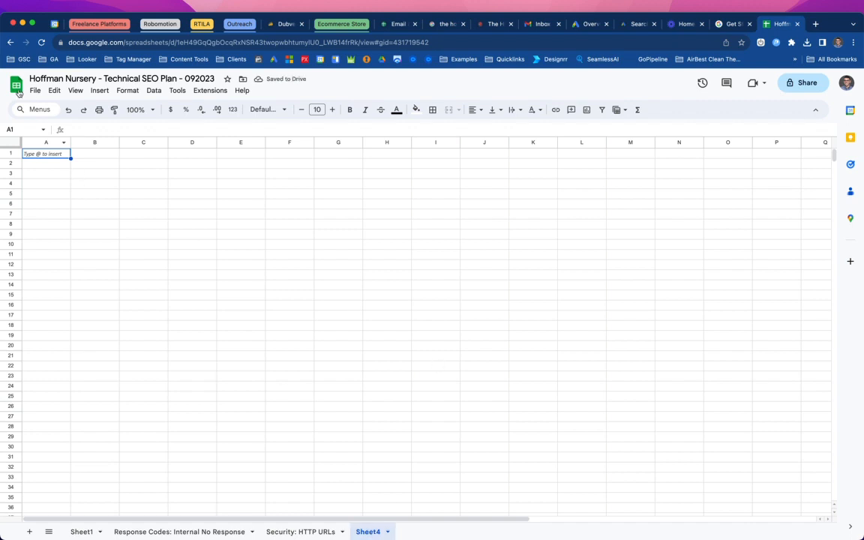
pyautogui.click(35, 90)
pyautogui.click(51, 138)
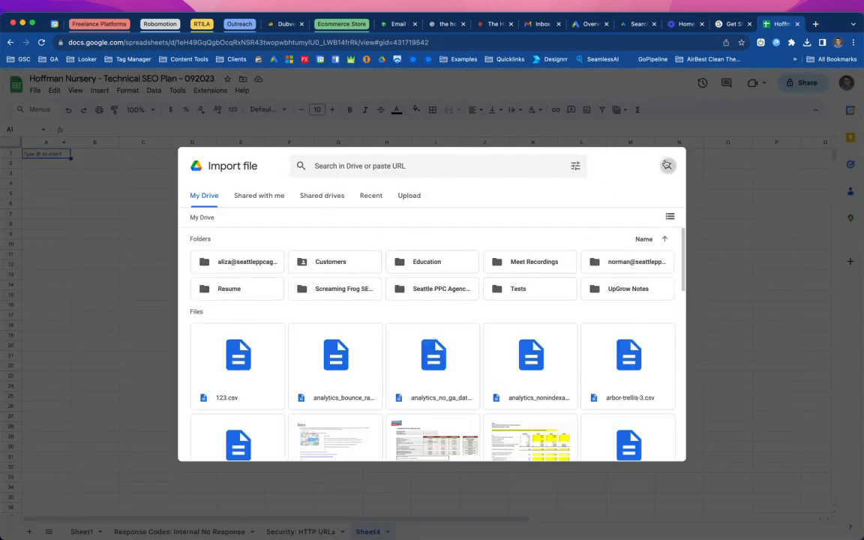
pyautogui.click(668, 166)
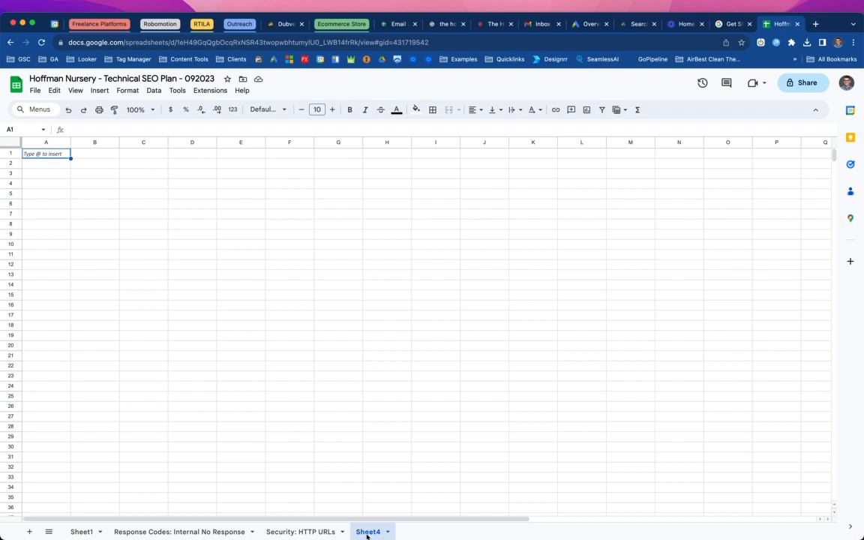
# - Import security_http_urls.xlsx again from the computer, inserting it as a new sheet
pyautogui.click(36, 90)
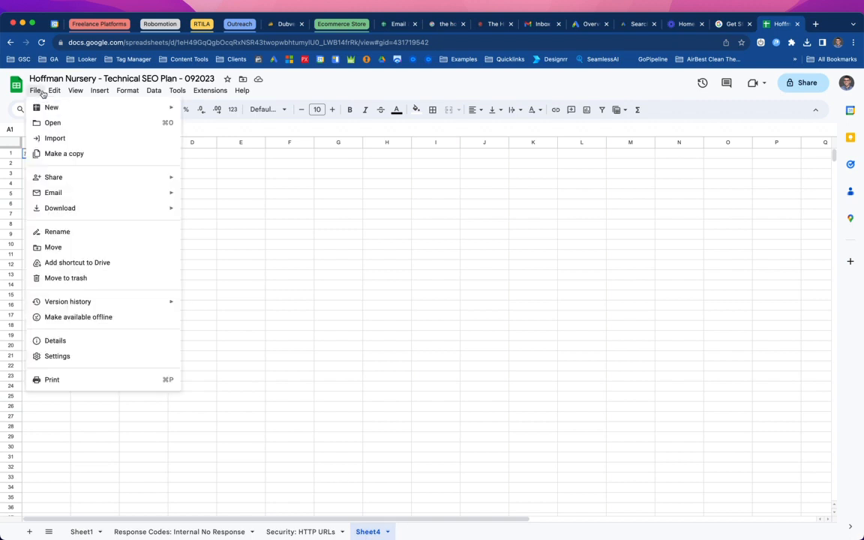
pyautogui.click(53, 139)
pyautogui.click(417, 196)
pyautogui.click(418, 370)
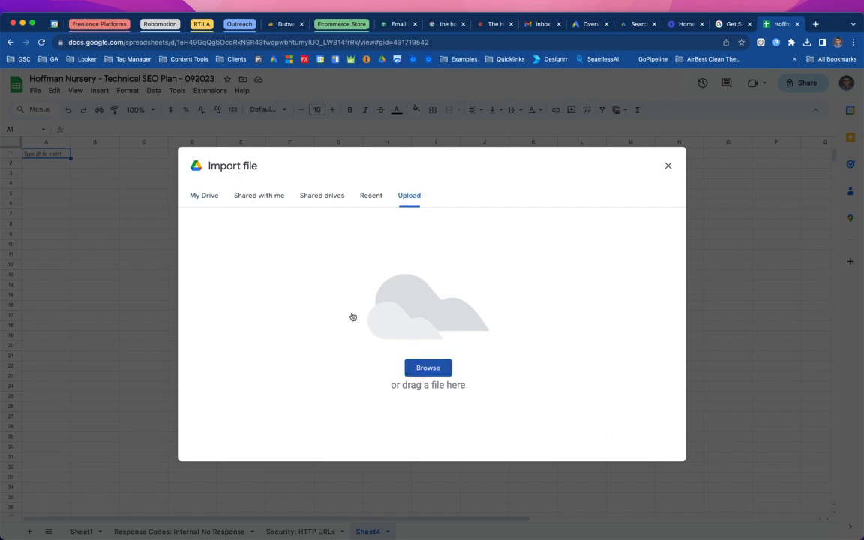
pyautogui.doubleClick(229, 107)
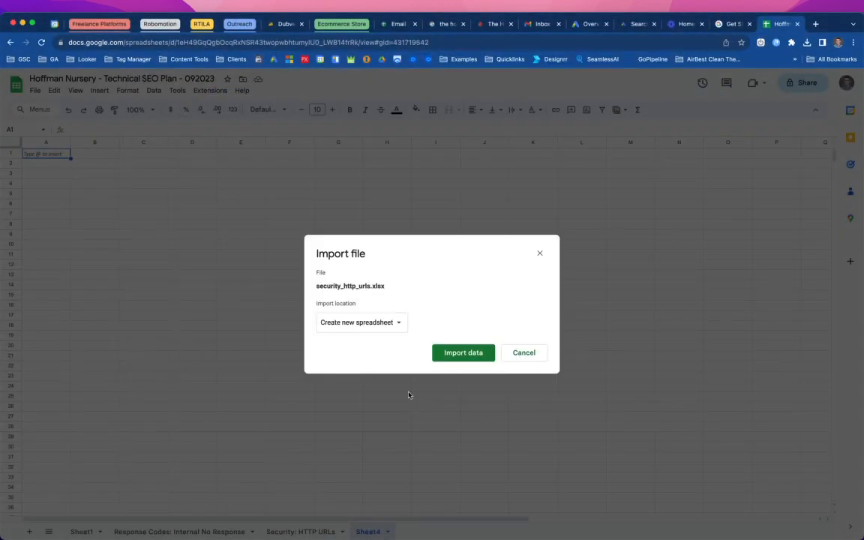
pyautogui.click(375, 327)
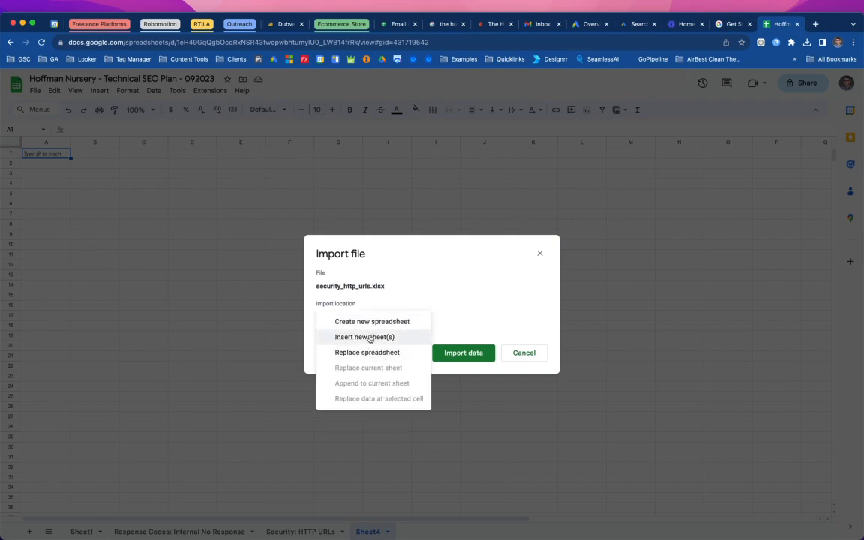
pyautogui.click(366, 337)
pyautogui.click(452, 390)
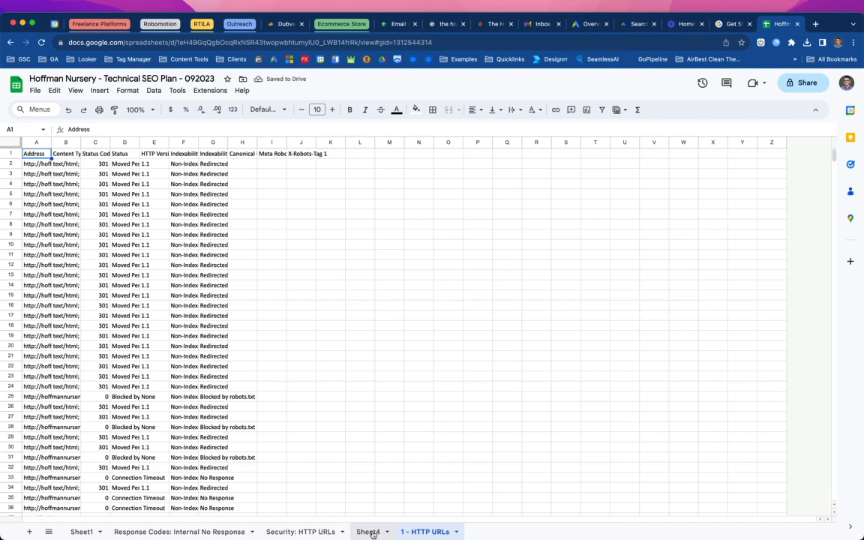
# - Rename the newly imported sheet to new title and move Sheet4 after it
pyautogui.click(422, 532)
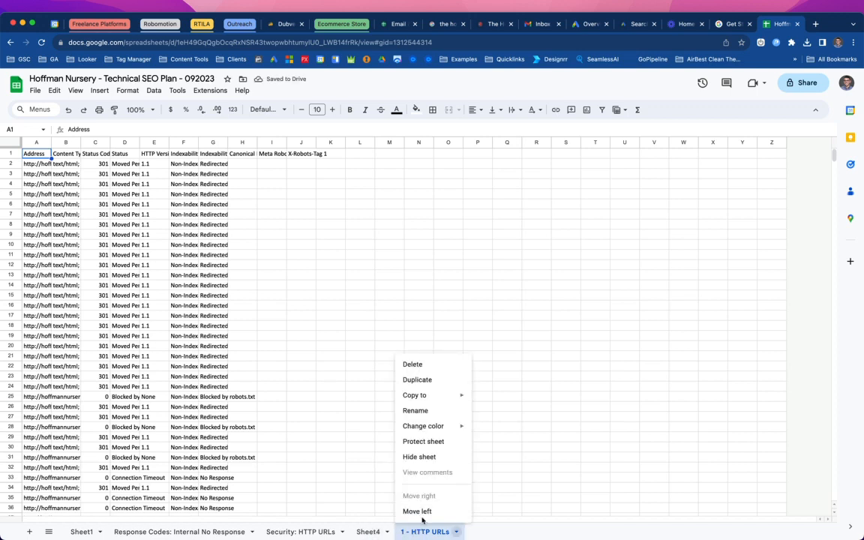
pyautogui.click(430, 412)
pyautogui.write('new title')
pyautogui.press('Return')
pyautogui.moveTo(367, 532); pyautogui.dragTo(463, 531)
pyautogui.click(34, 90)
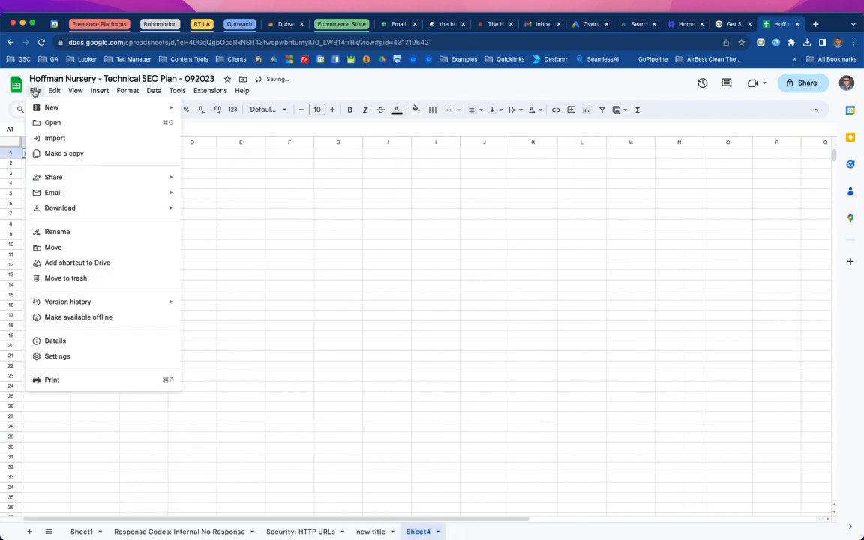
pyautogui.click(54, 137)
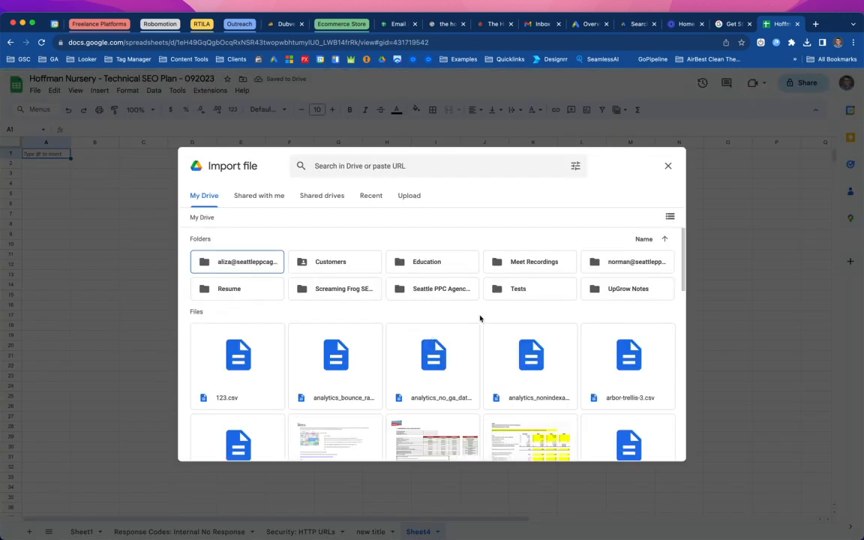
pyautogui.click(670, 166)
pyautogui.click(77, 531)
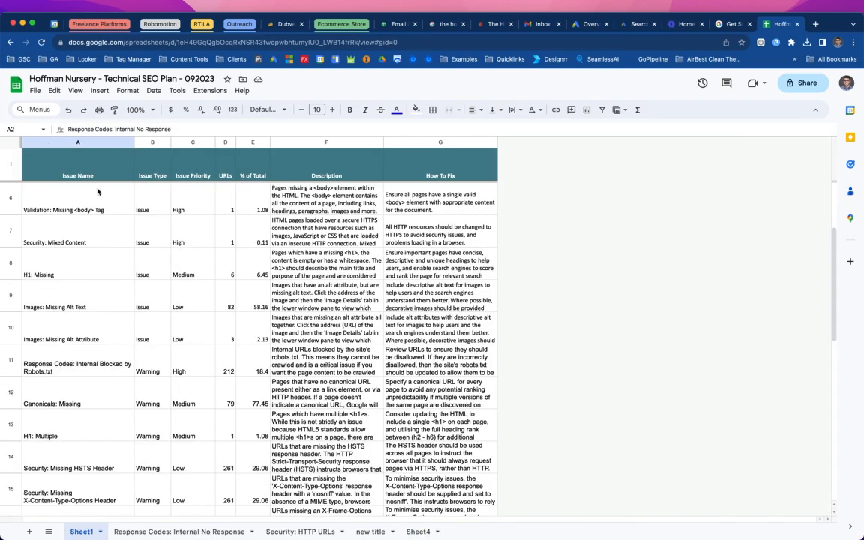
pyautogui.click(103, 213)
pyautogui.scroll(3, 103, 212)
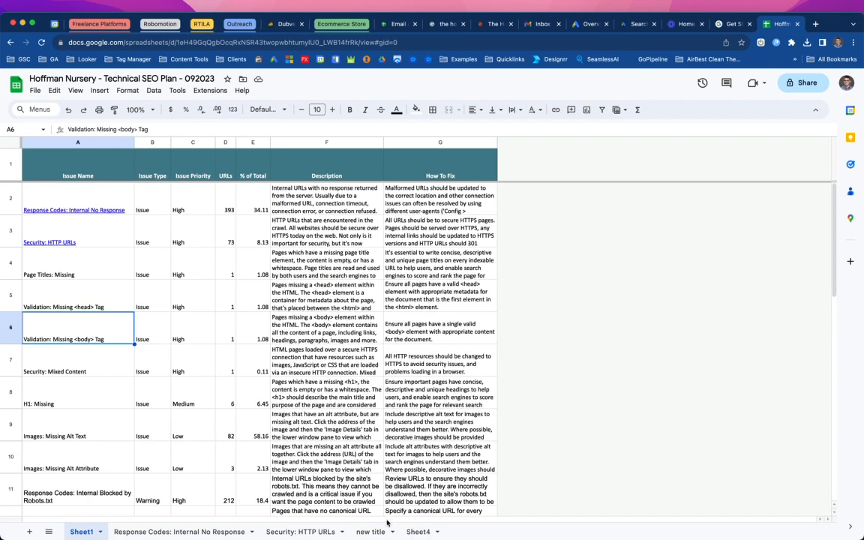
pyautogui.click(412, 533)
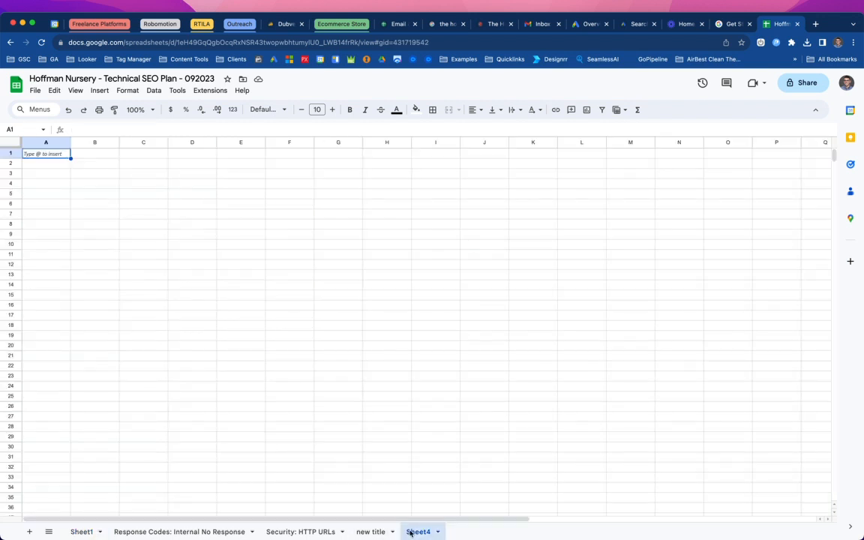